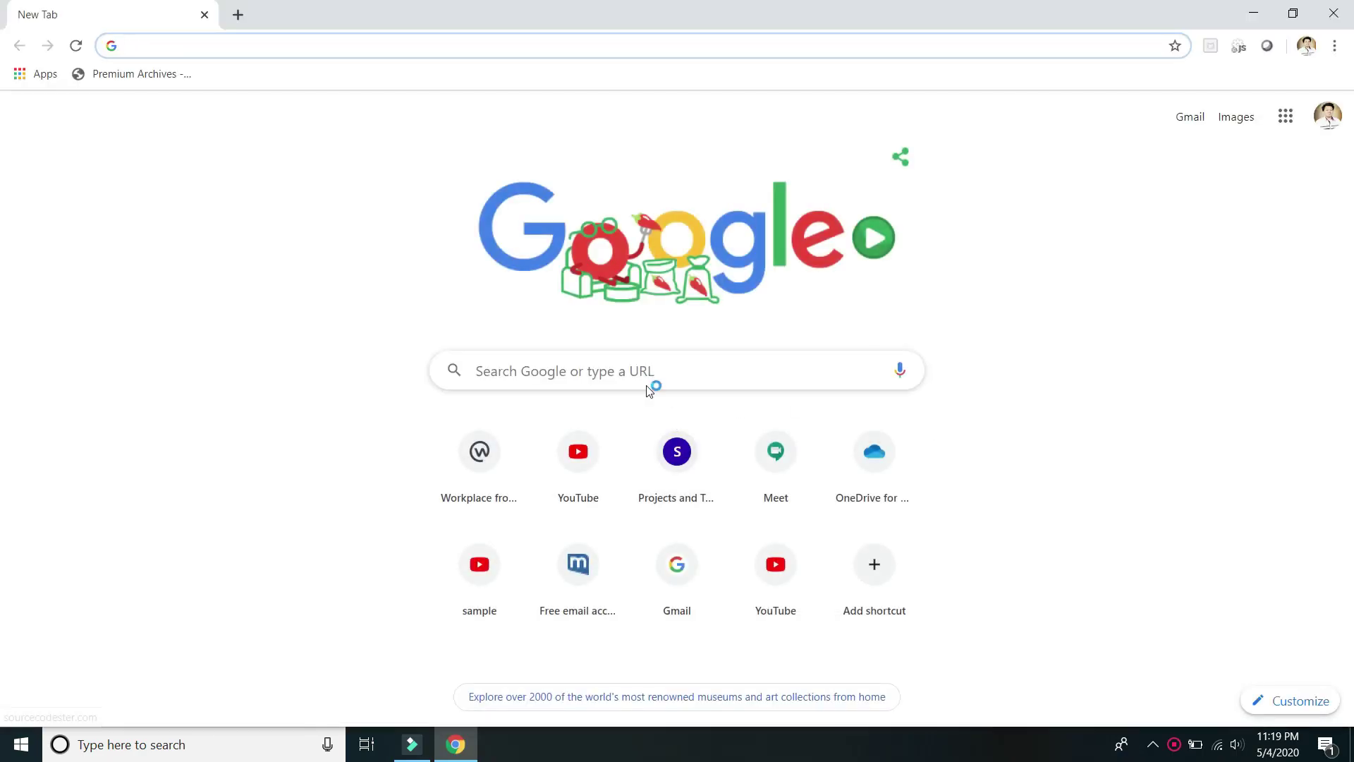
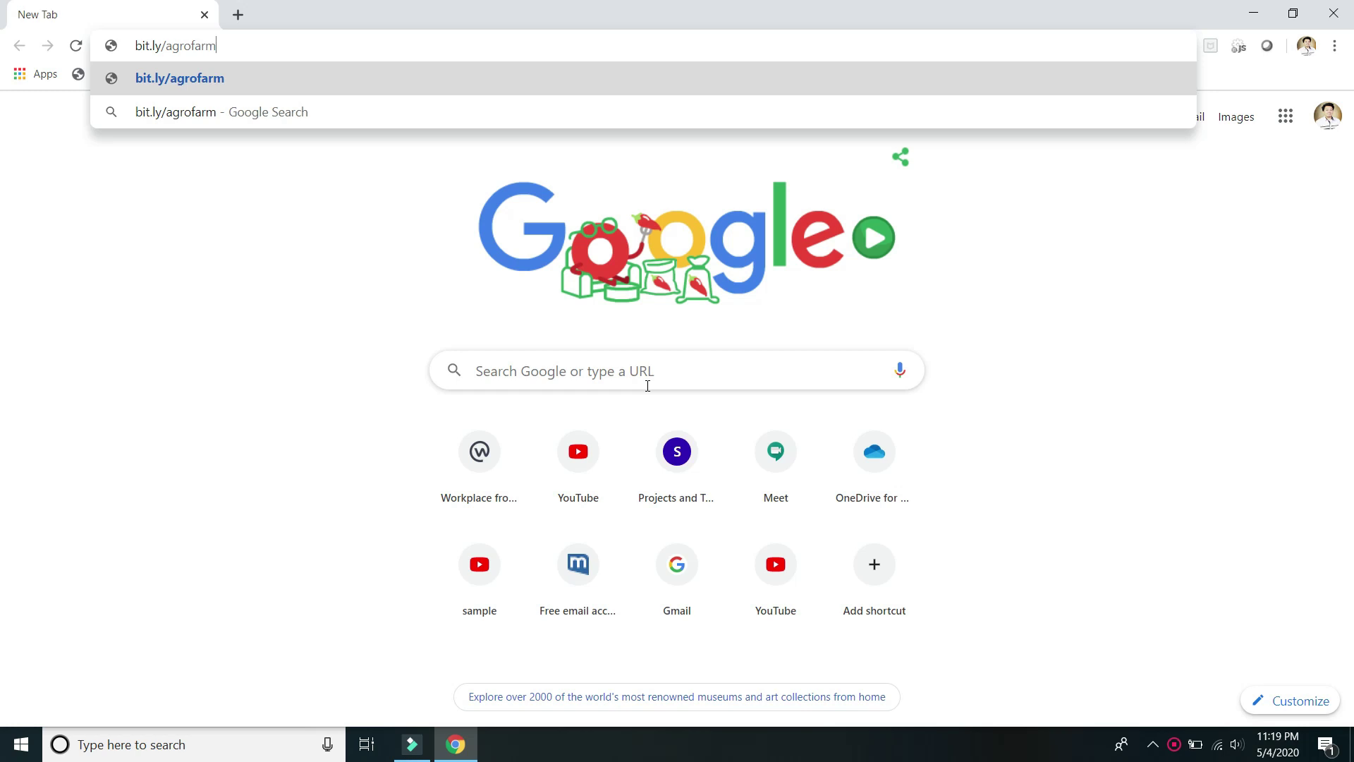
key(Return)
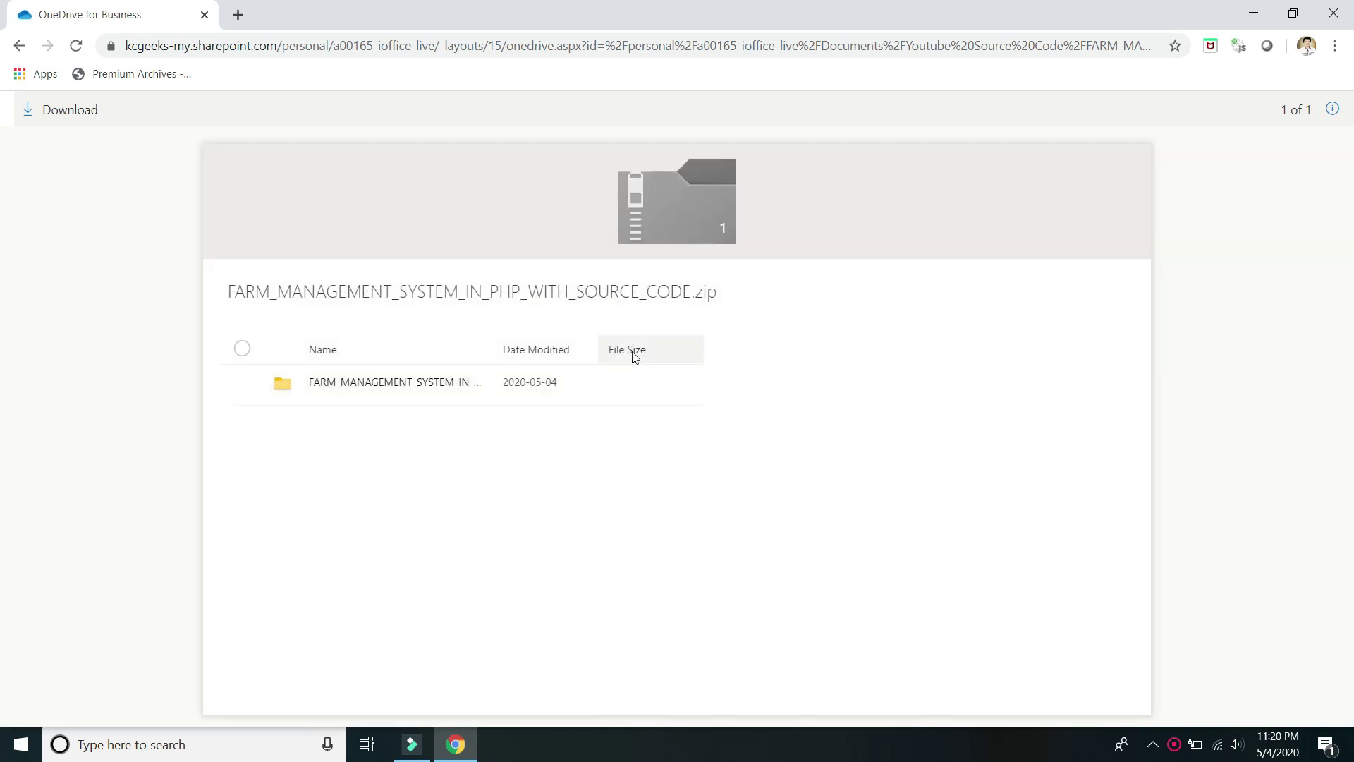
Select the farm management folder and download the 29.3 MB zip archive.
click(251, 388)
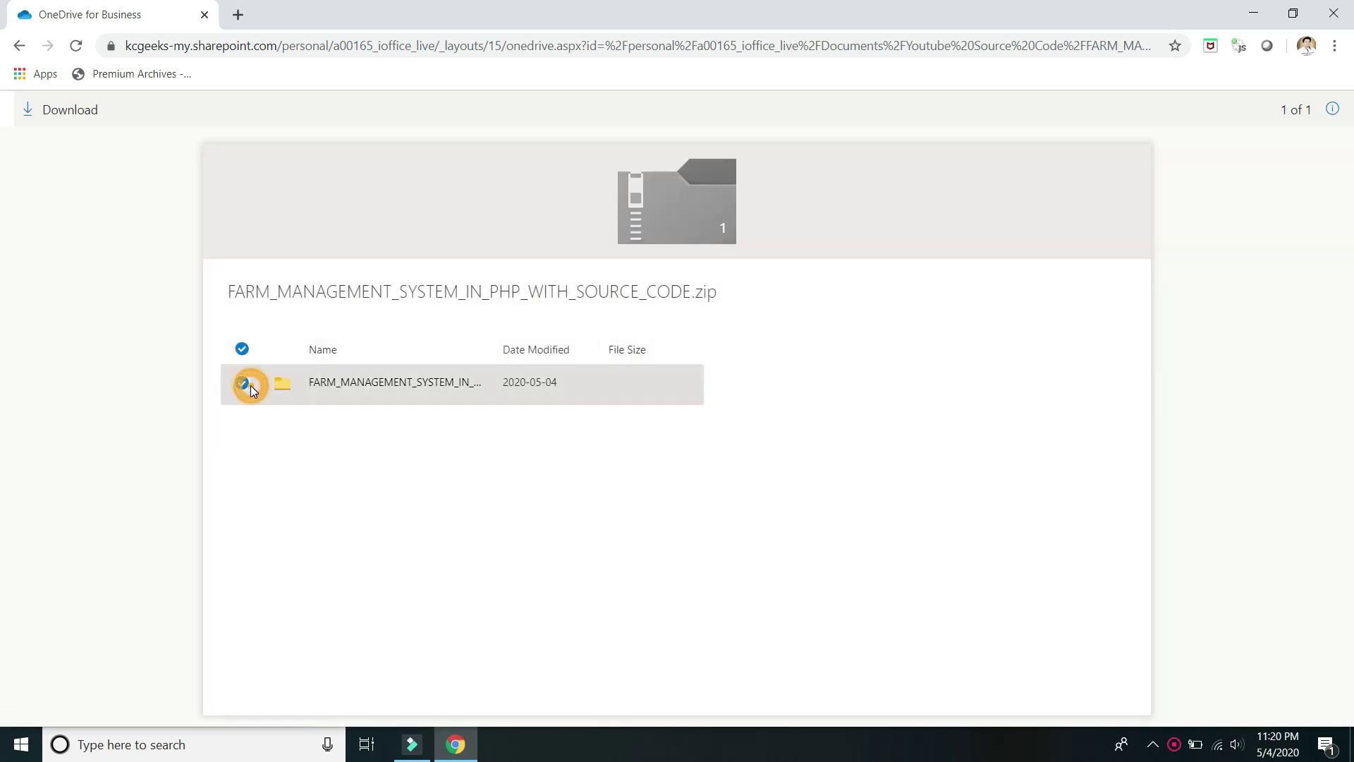
click(51, 111)
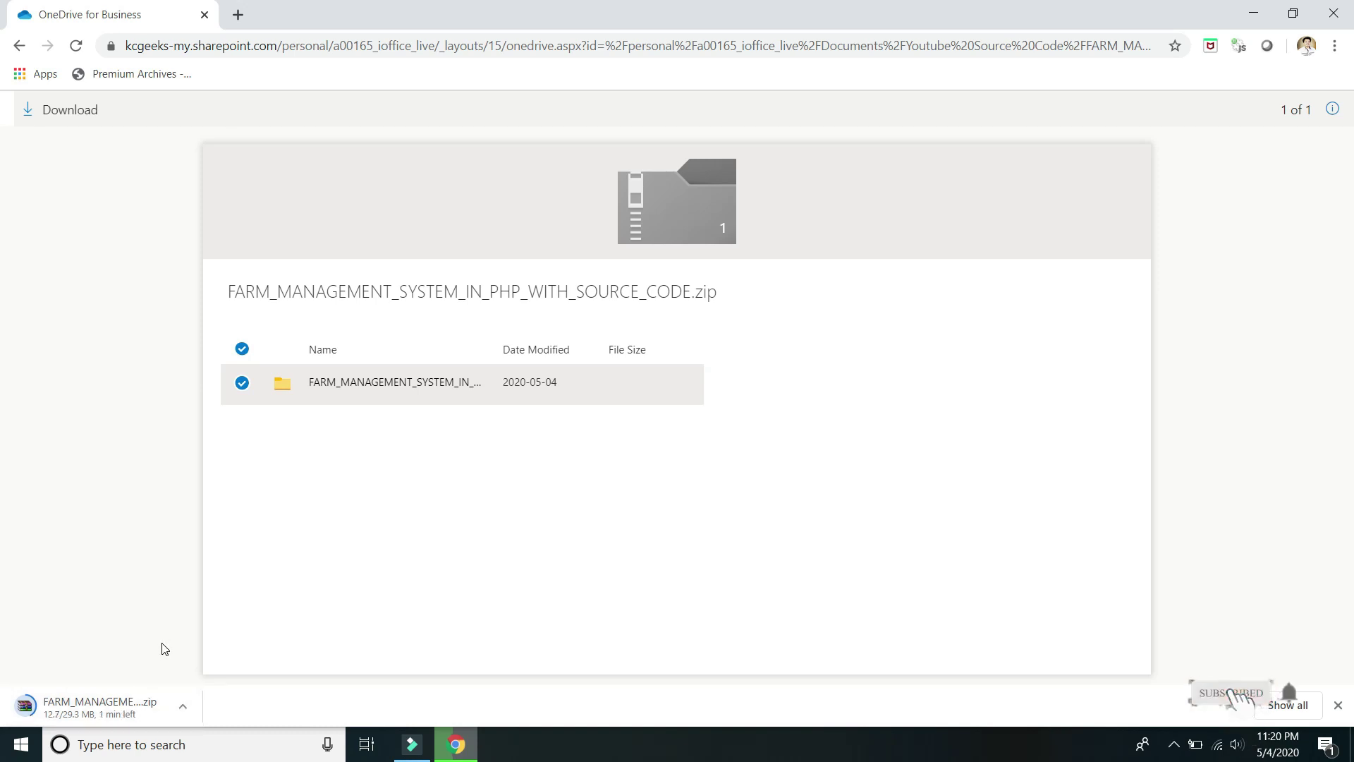
click(182, 706)
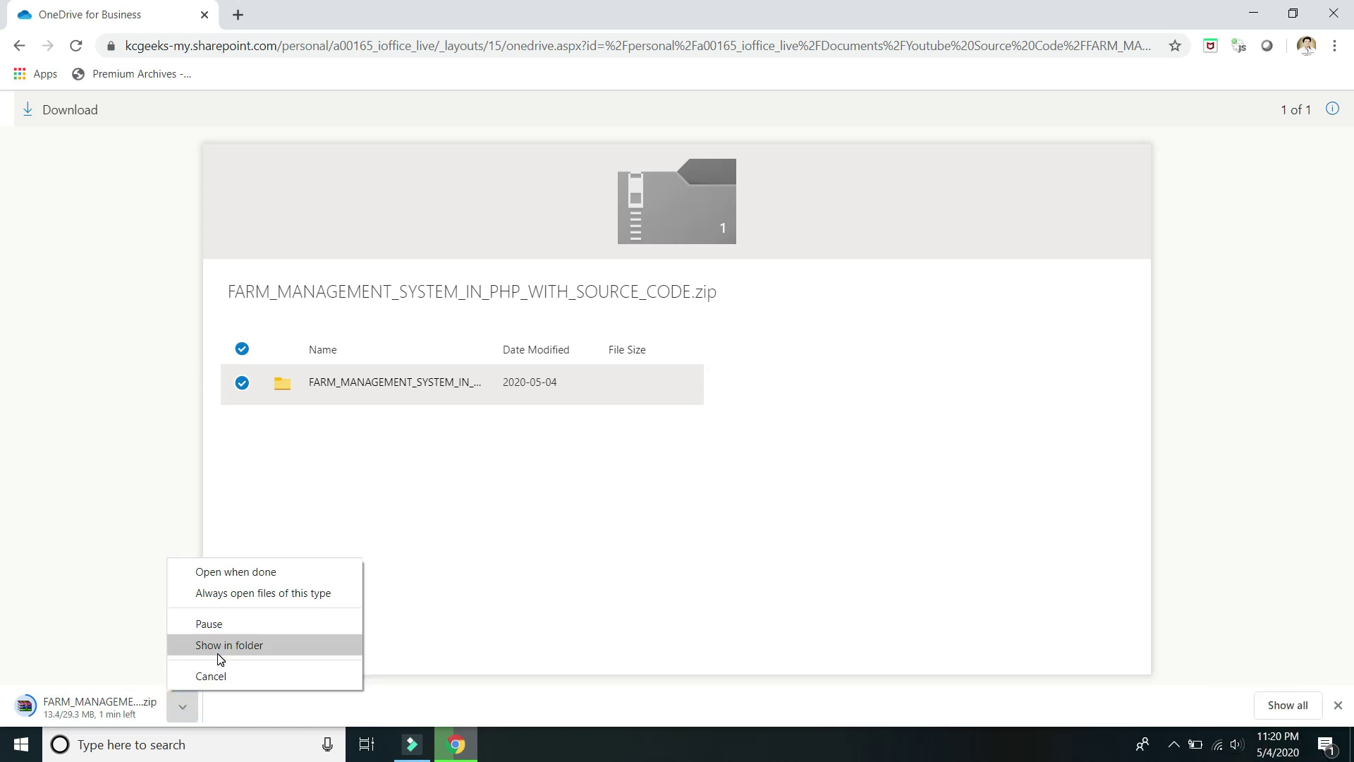
click(125, 632)
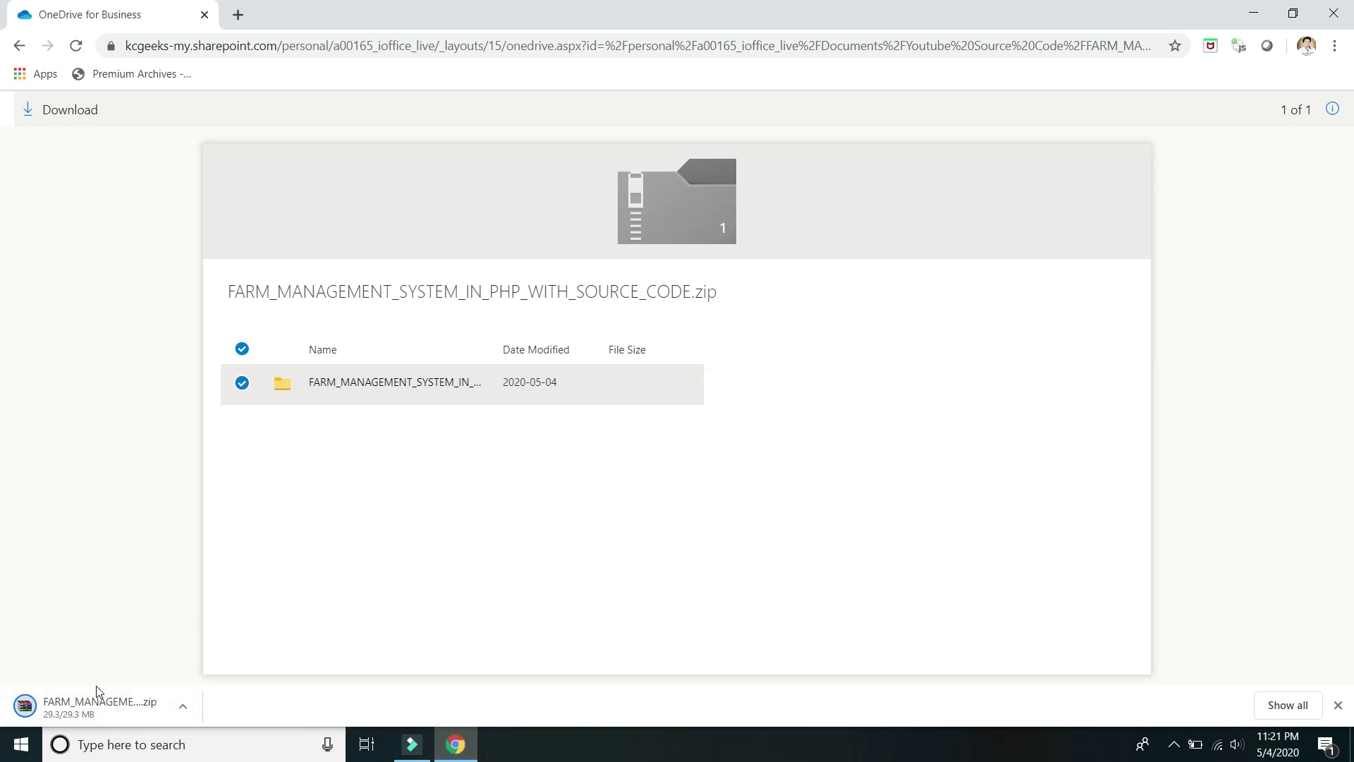
Extract the downloaded farm management zip into its own folder in Downloads.
right_click(79, 705)
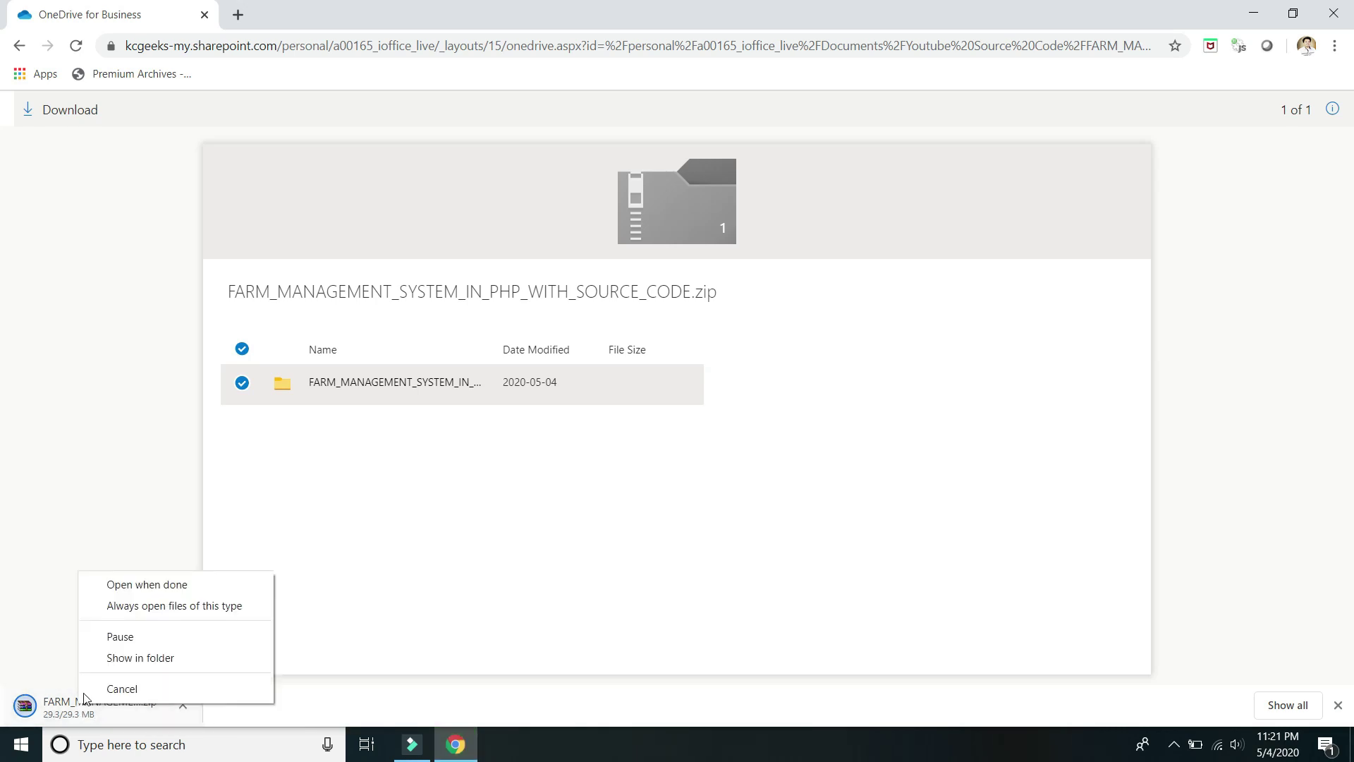
click(134, 656)
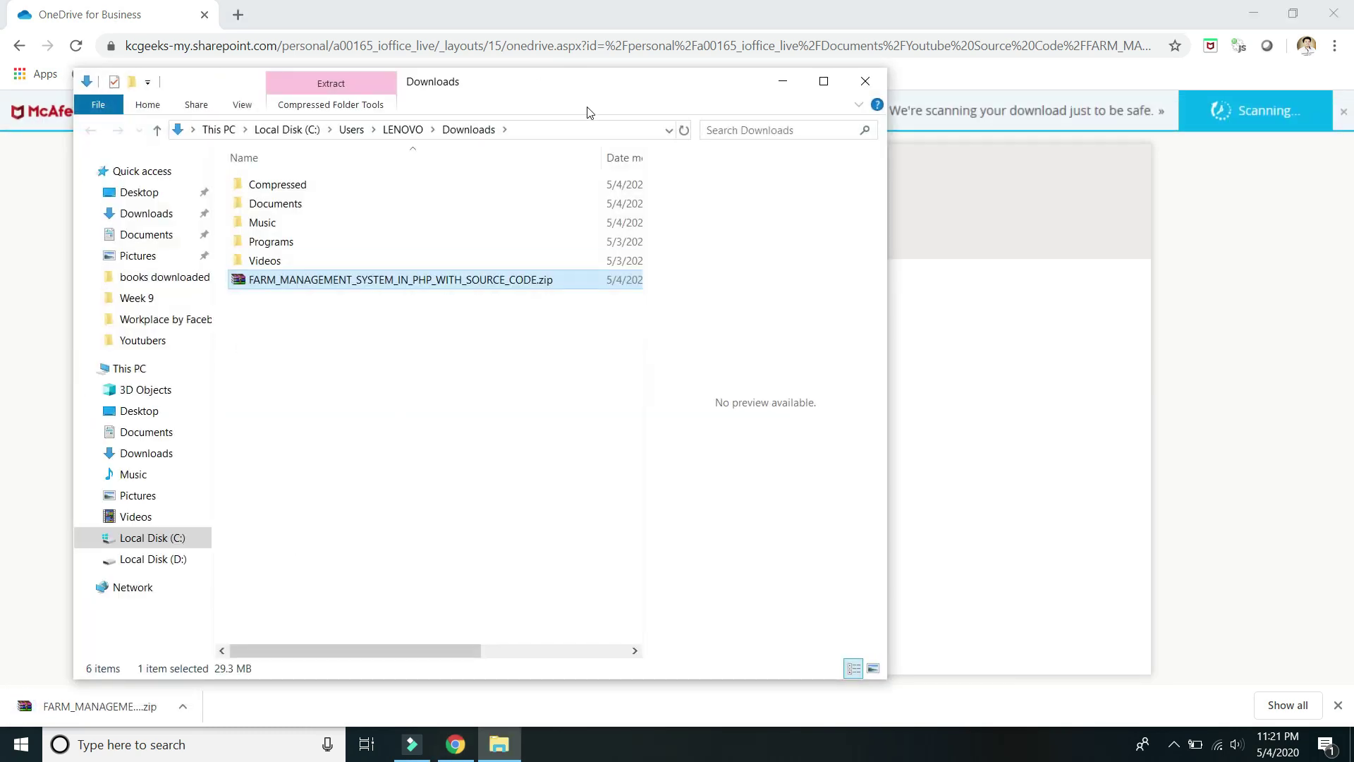
click(823, 80)
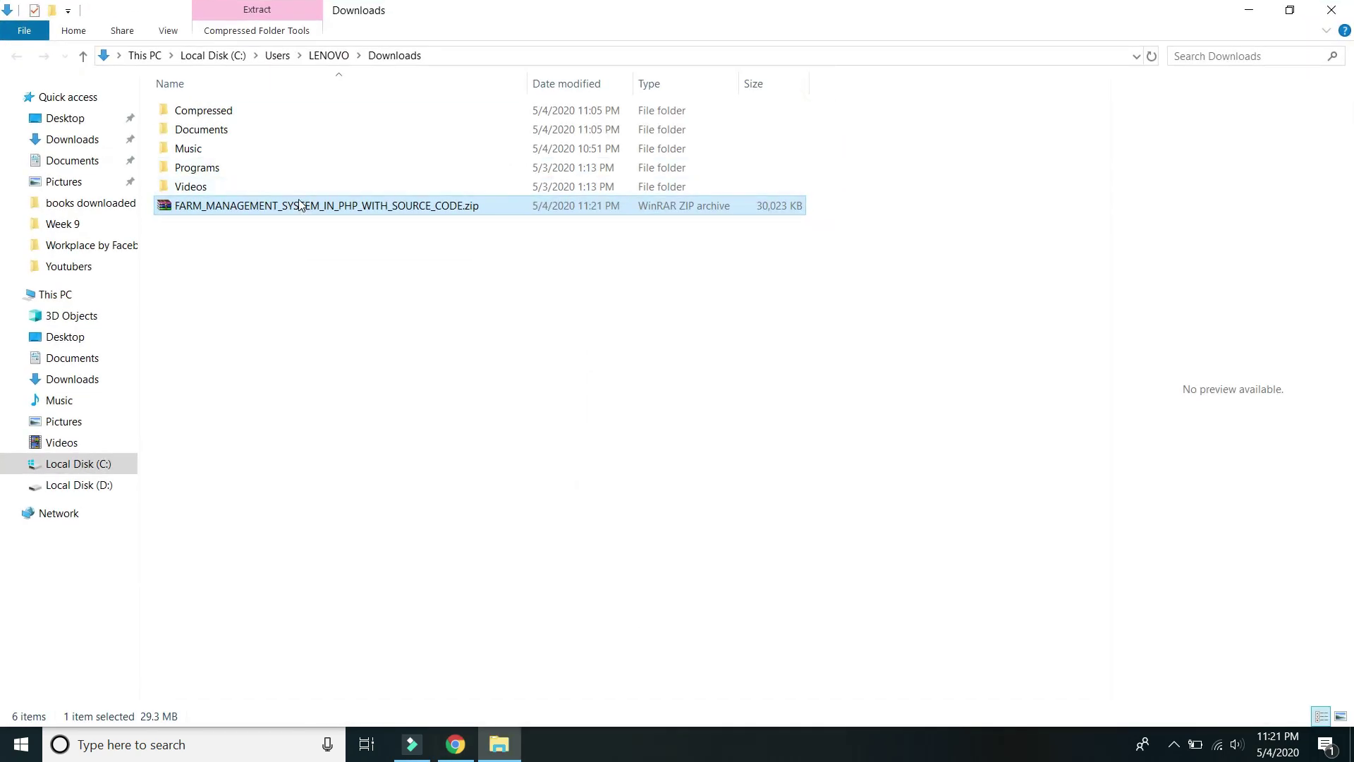
right_click(300, 204)
click(391, 312)
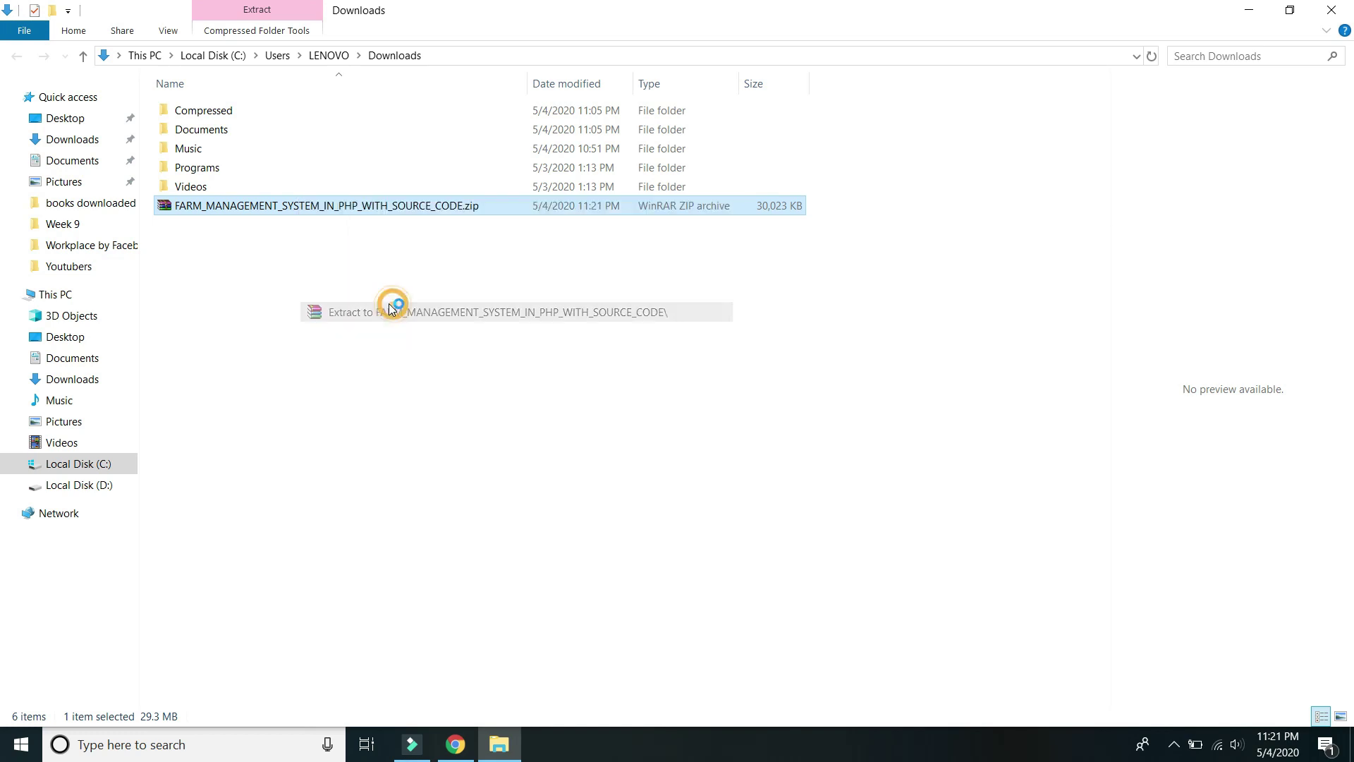
click(364, 310)
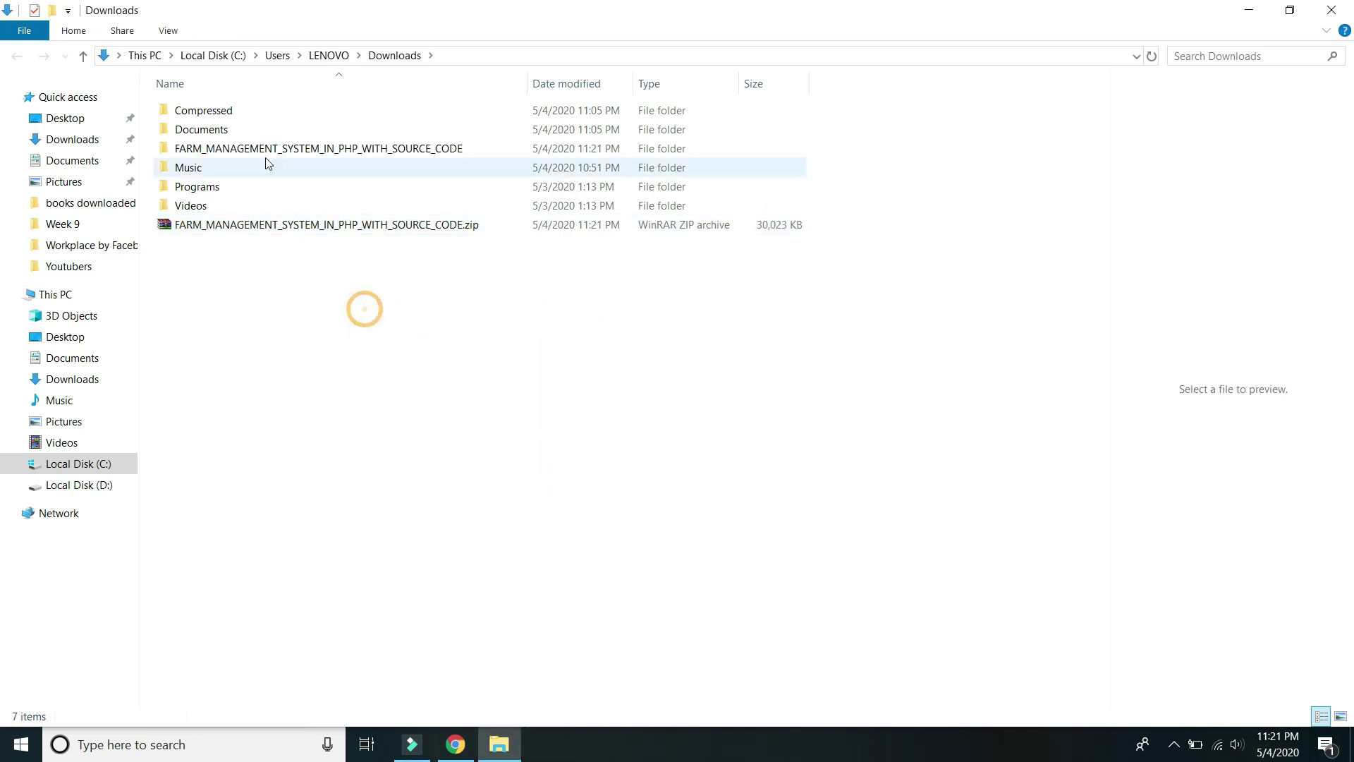
click(258, 150)
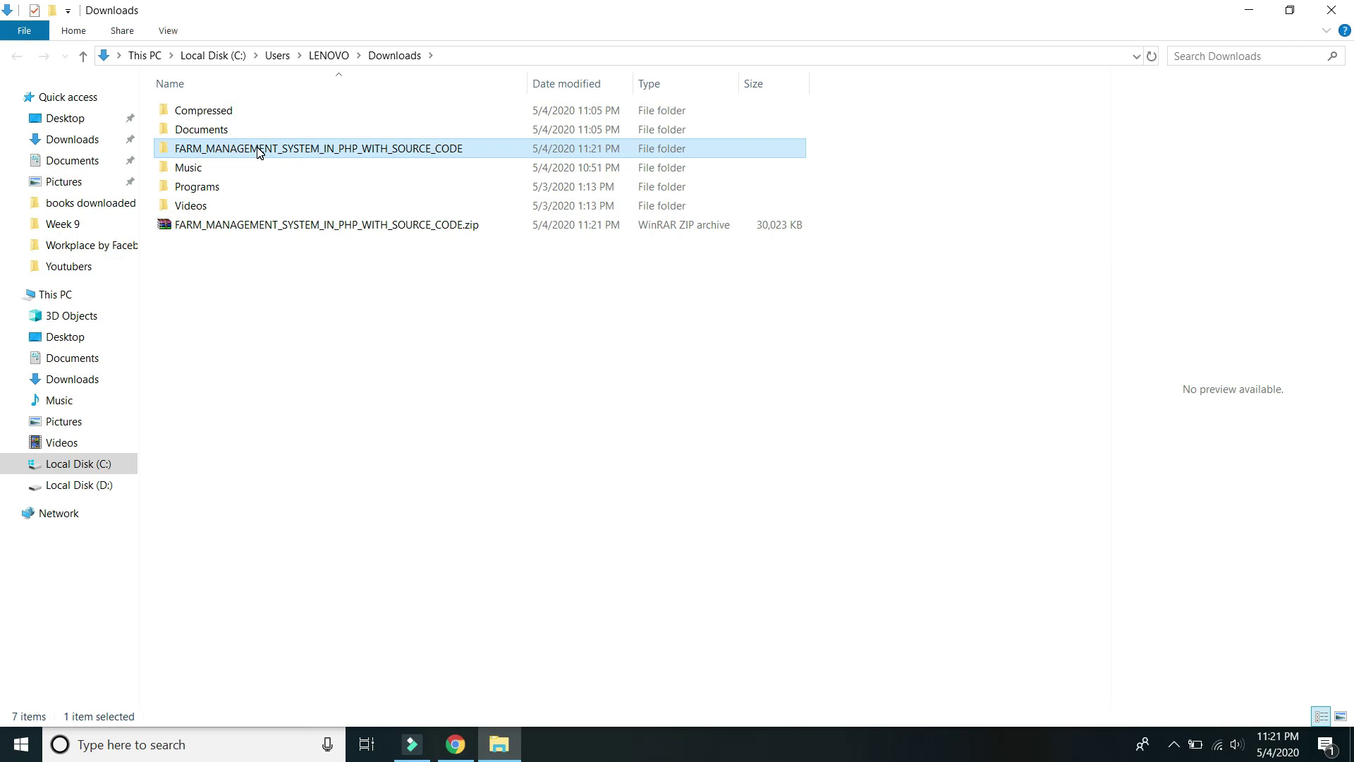
Move the extracted FARM_MANAGEMENT_SYSTEM_IN_PHP_WITH_SOURCE_CODE folder into C:\xampp\htdocs.
right_click(258, 150)
click(308, 568)
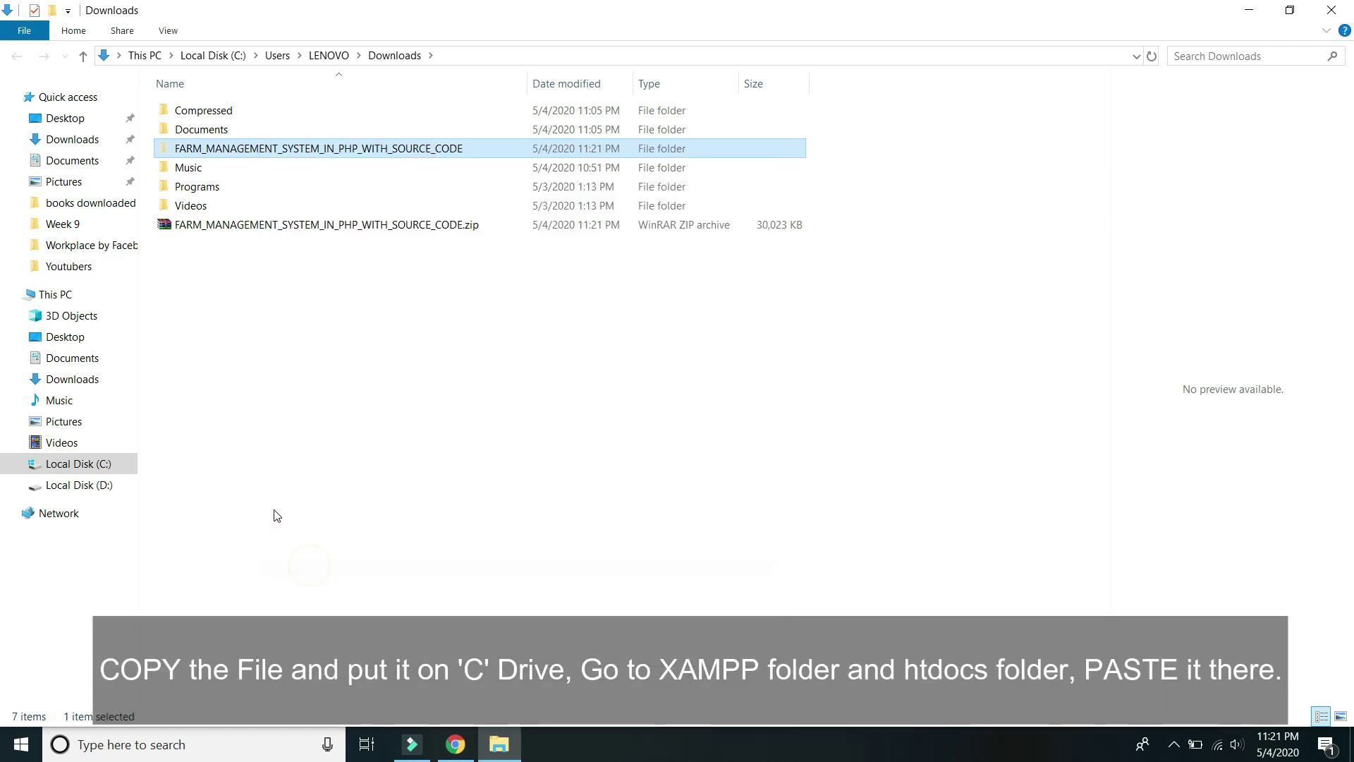
click(77, 464)
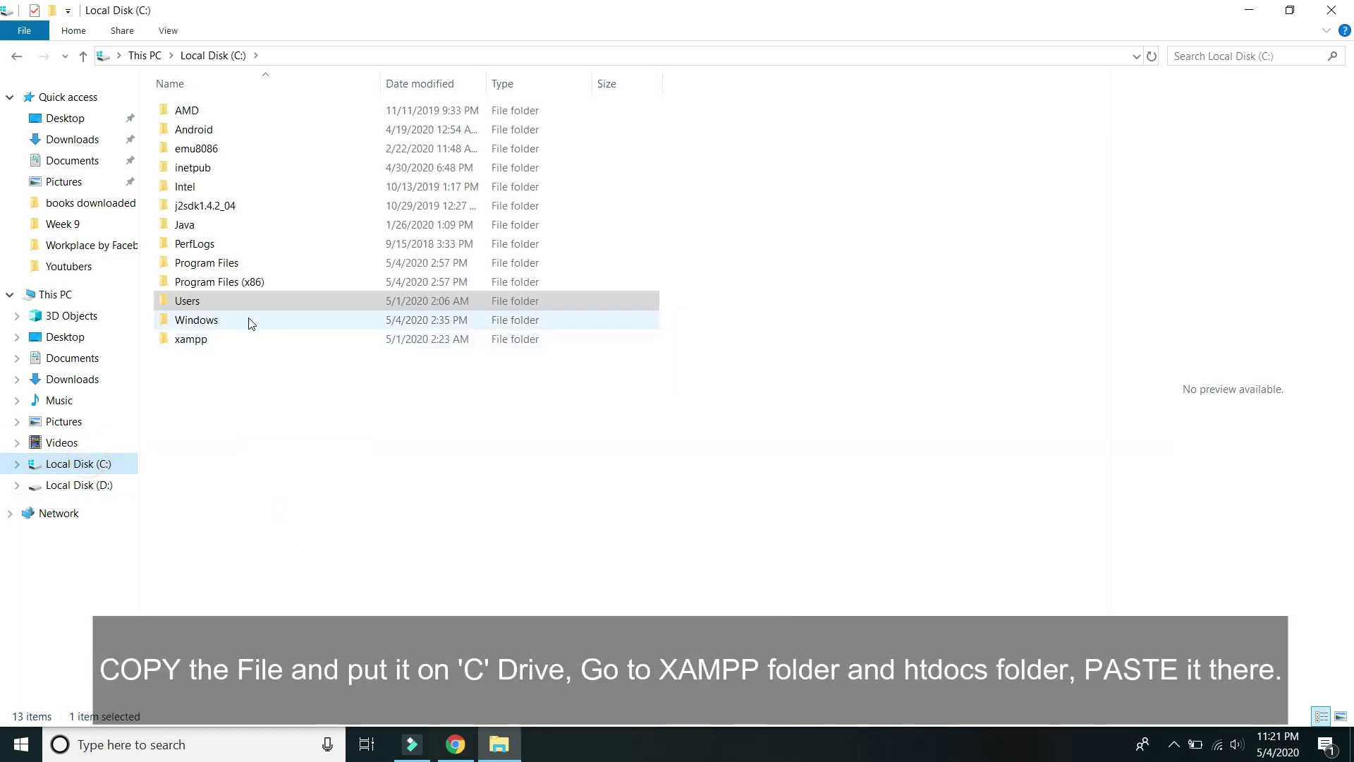
double_click(198, 339)
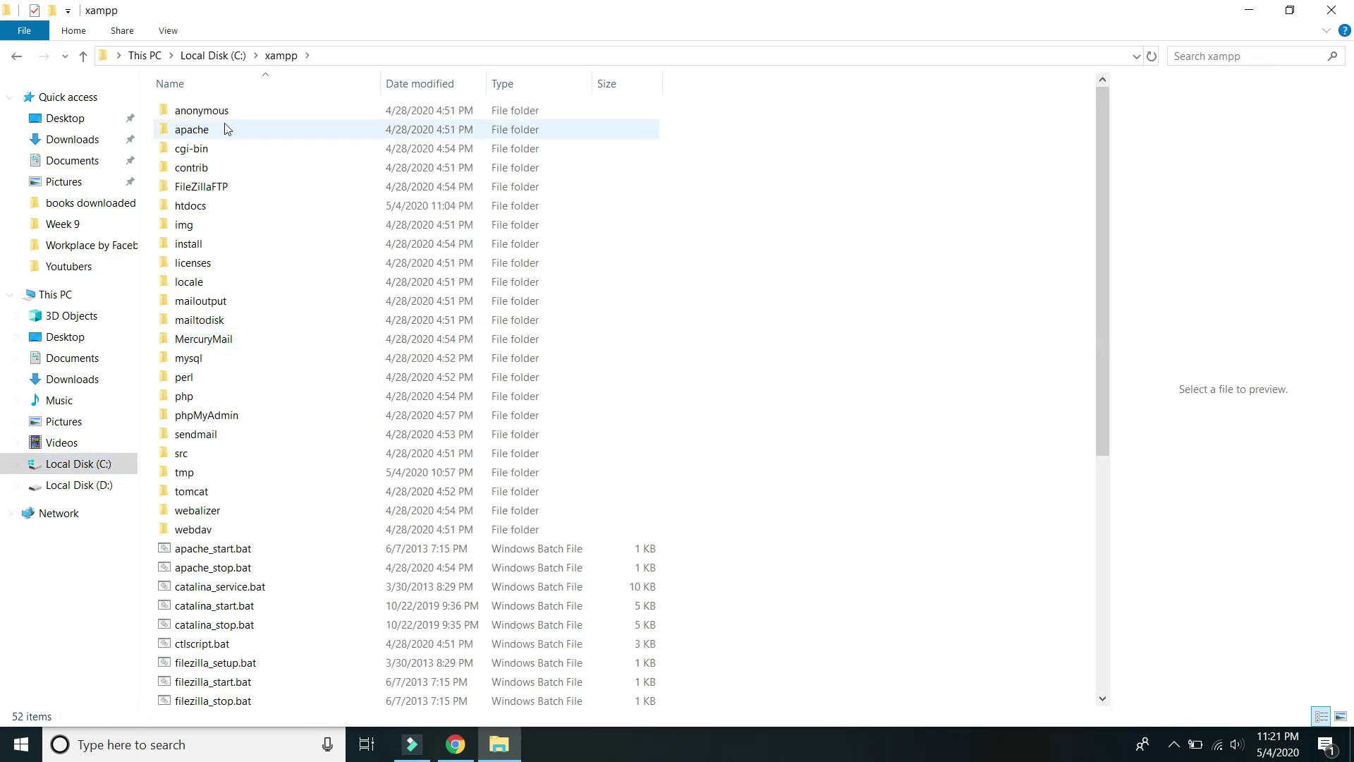
double_click(203, 207)
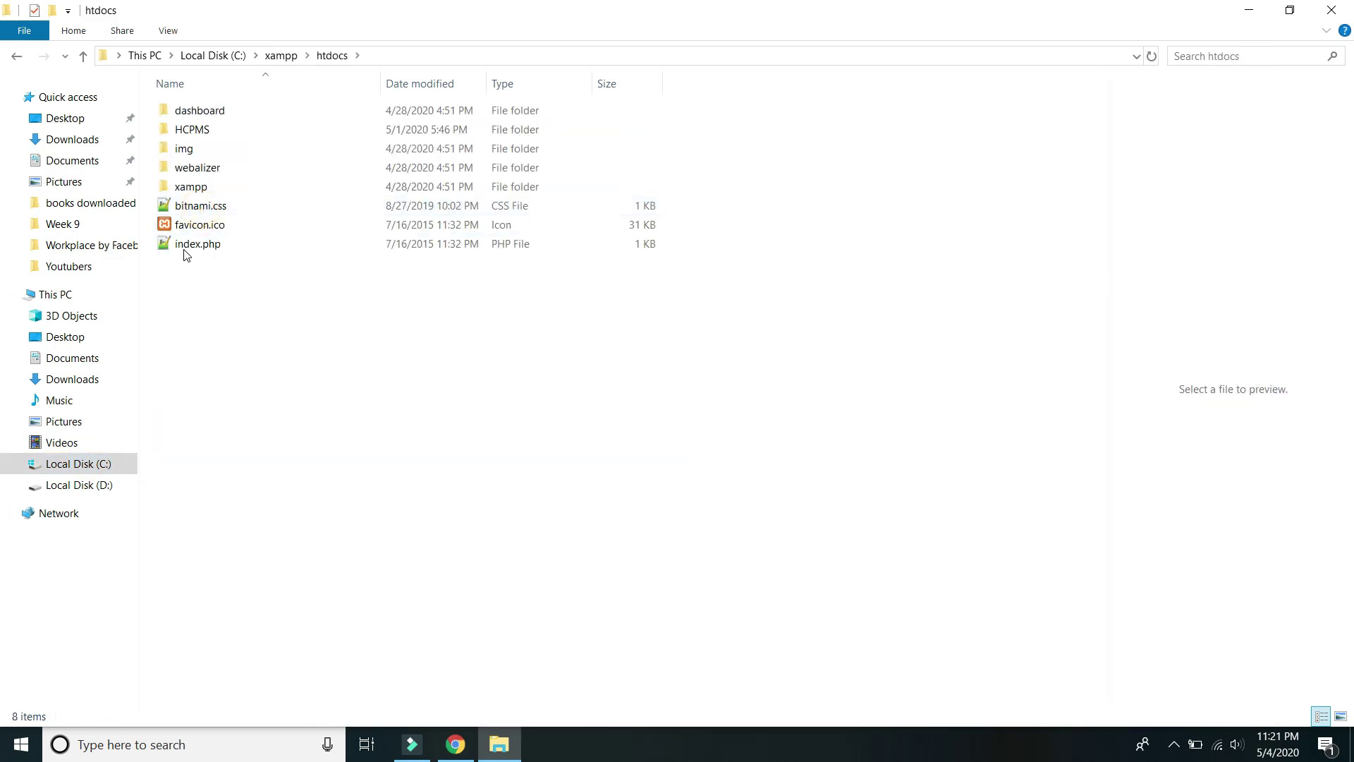
right_click(184, 294)
click(228, 446)
click(321, 369)
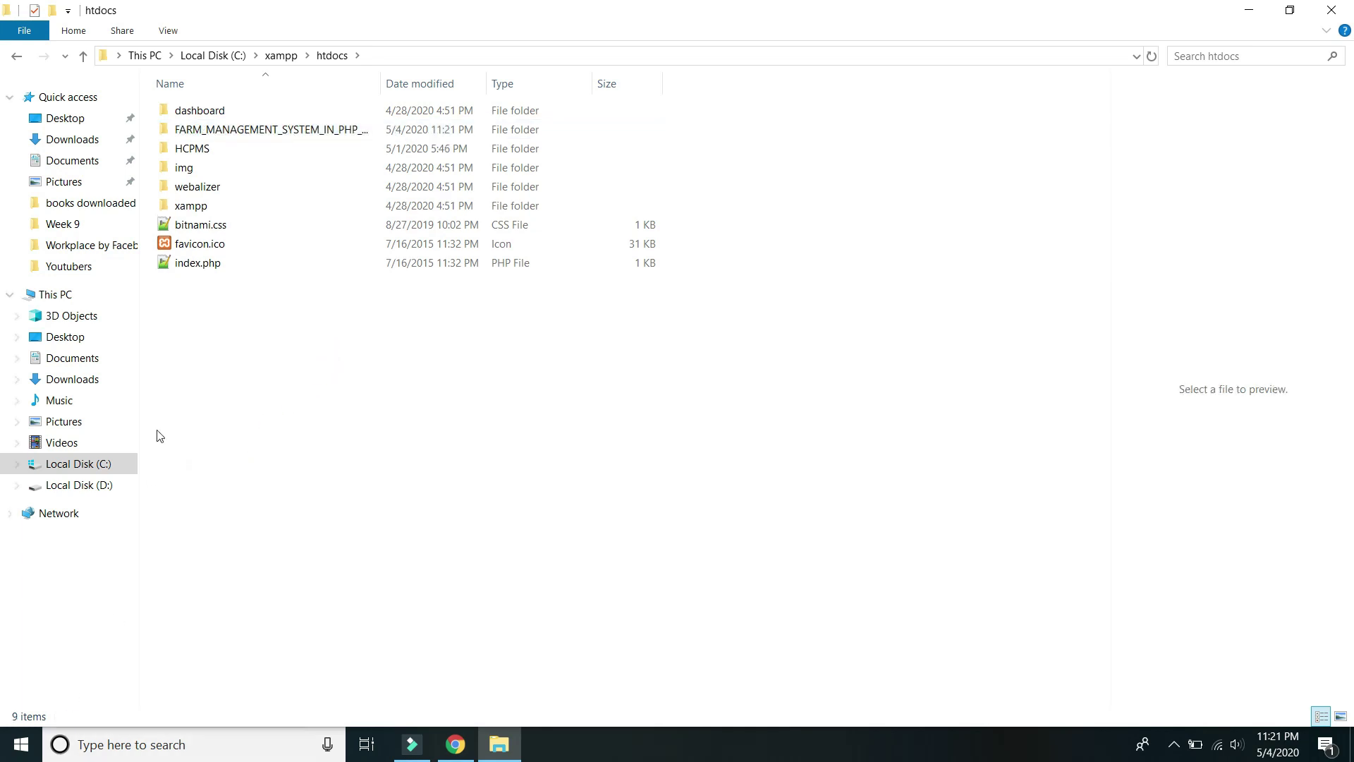
click(126, 734)
text(xampp)
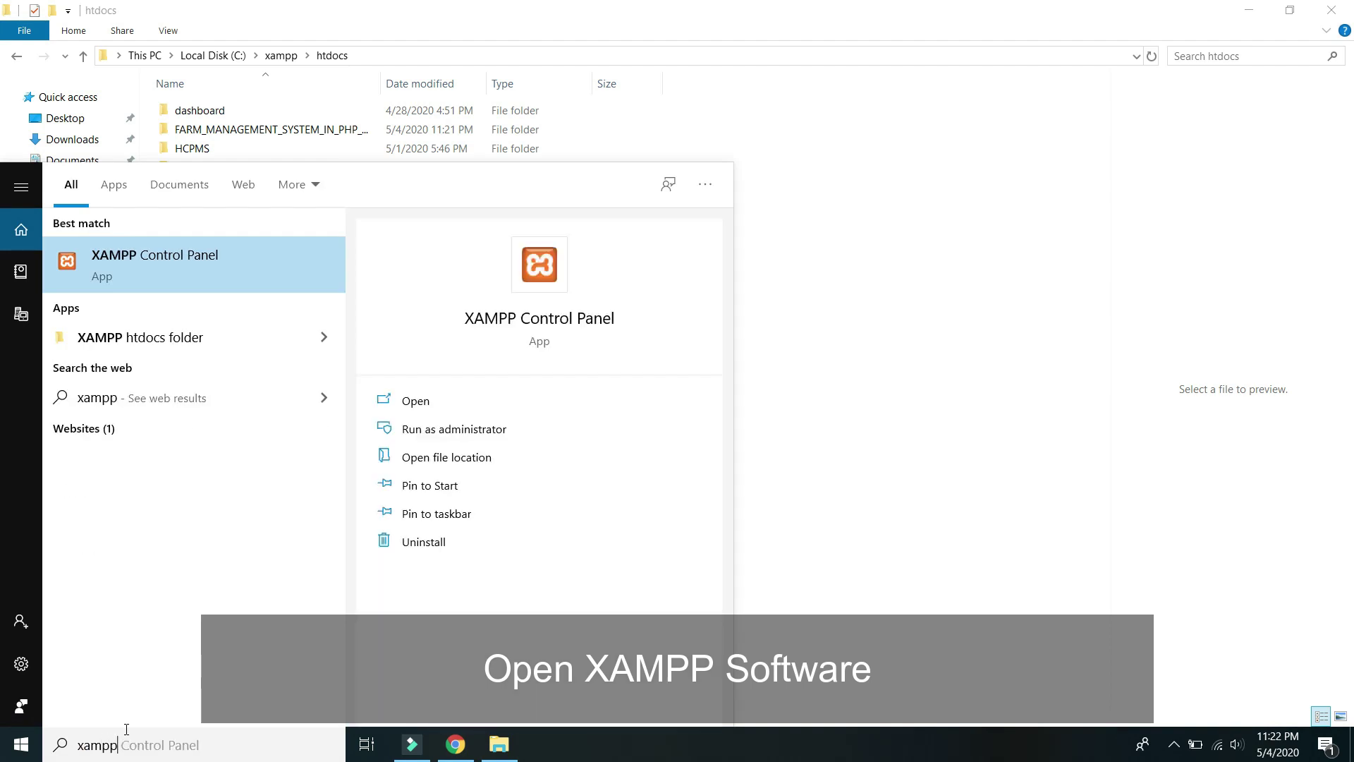
Launch XAMPP Control Panel, start Apache and MySQL, and open the localhost dashboard.
click(167, 248)
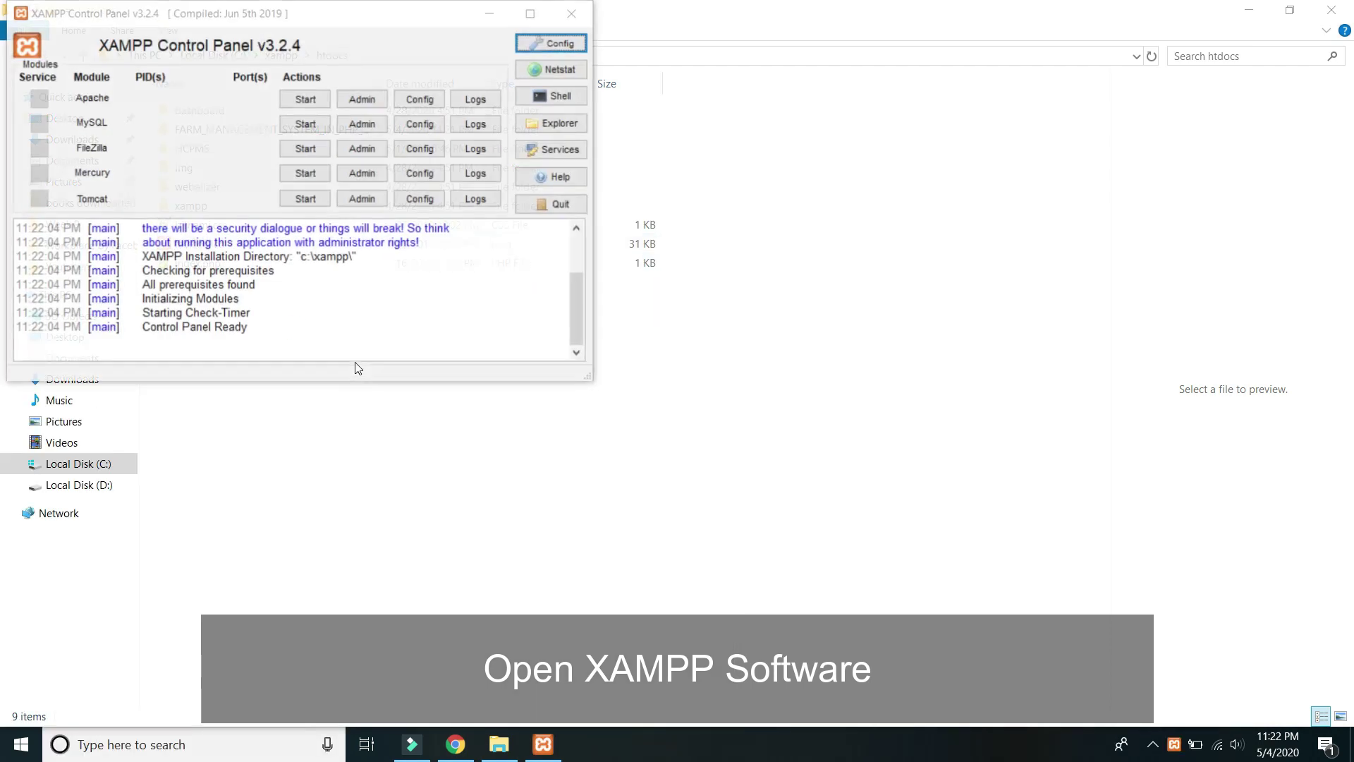
drag(405, 14, 759, 293)
click(666, 384)
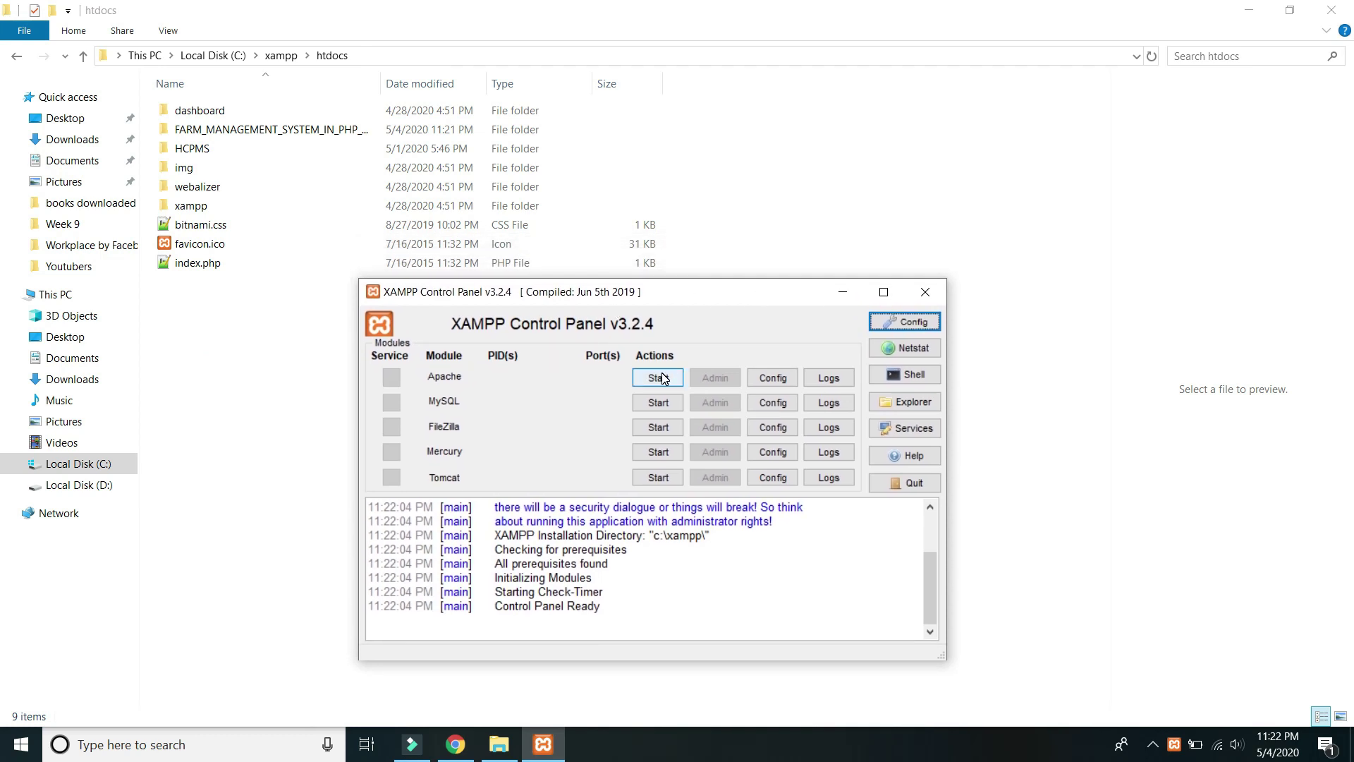
click(671, 404)
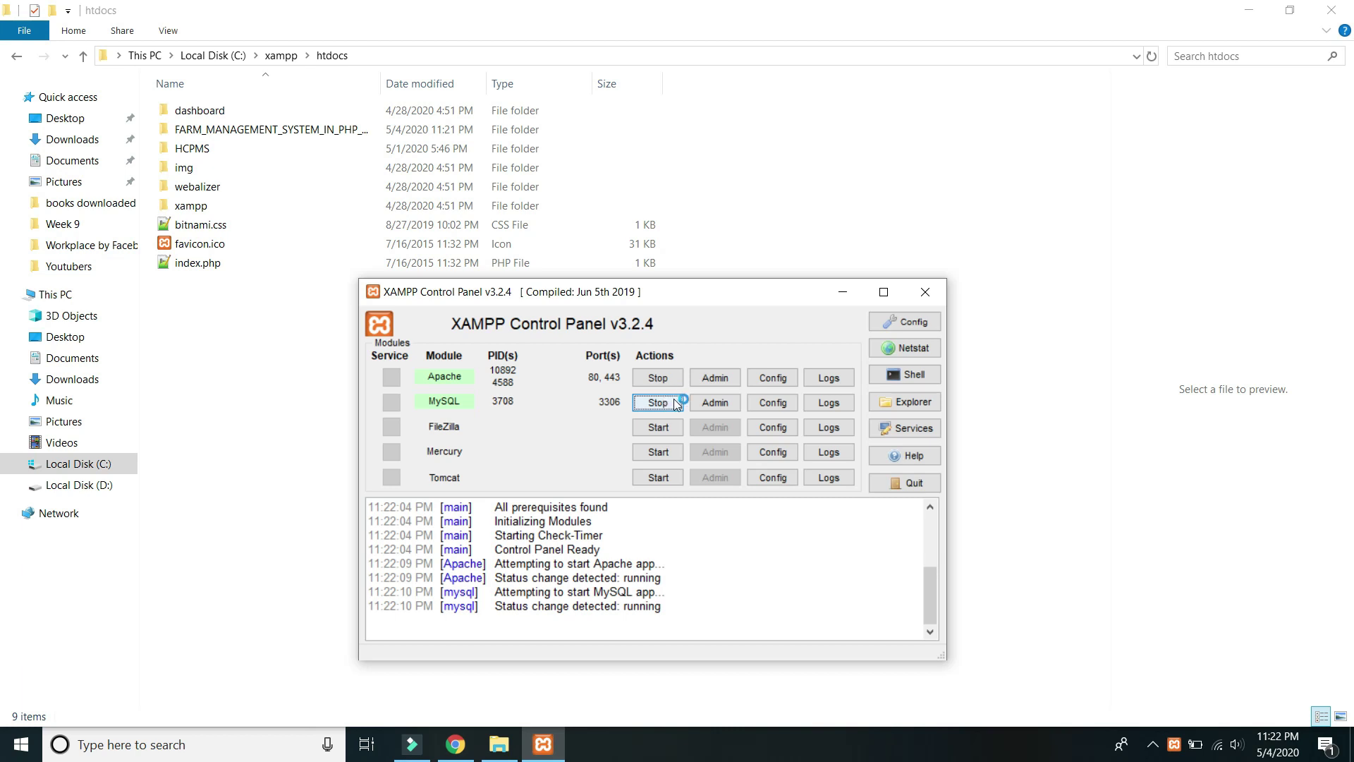
click(728, 377)
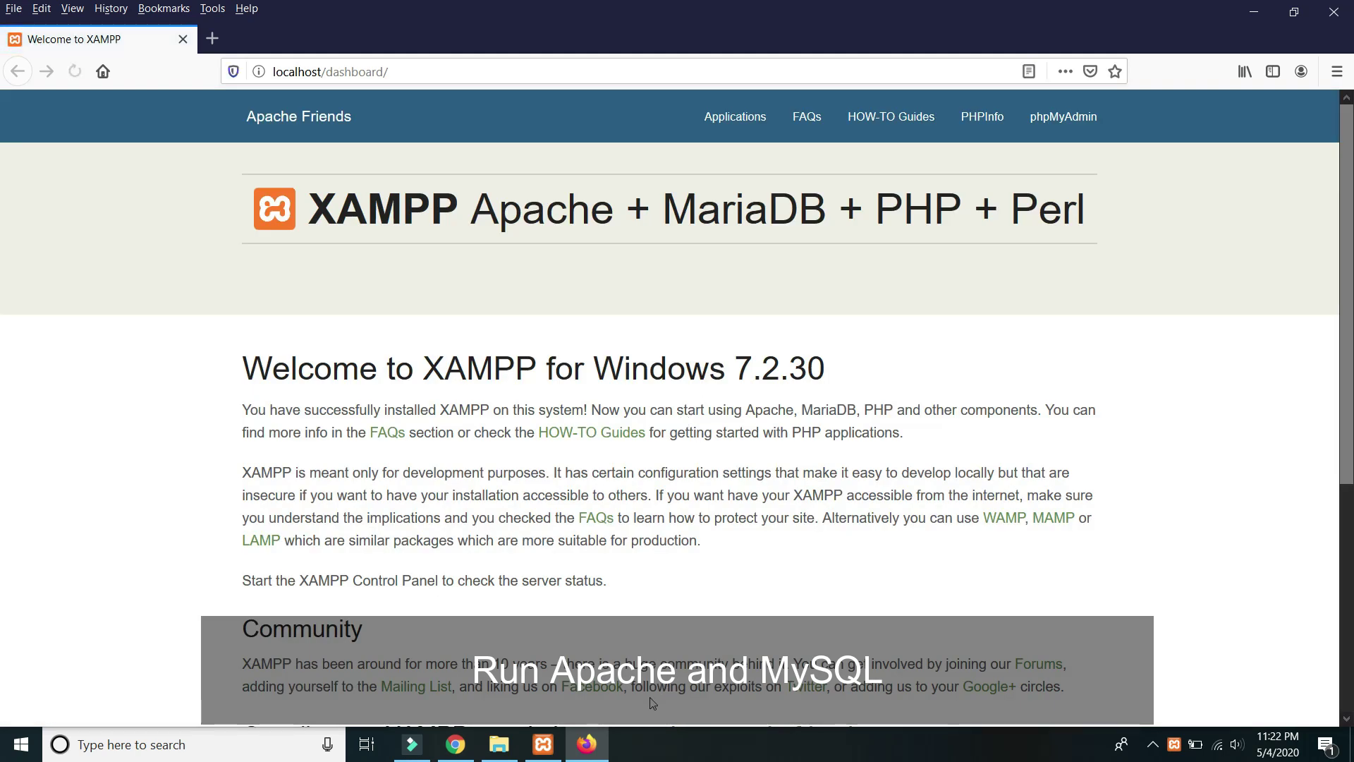
Open phpMyAdmin via MySQL's Admin button and focus the new Database name field.
click(543, 744)
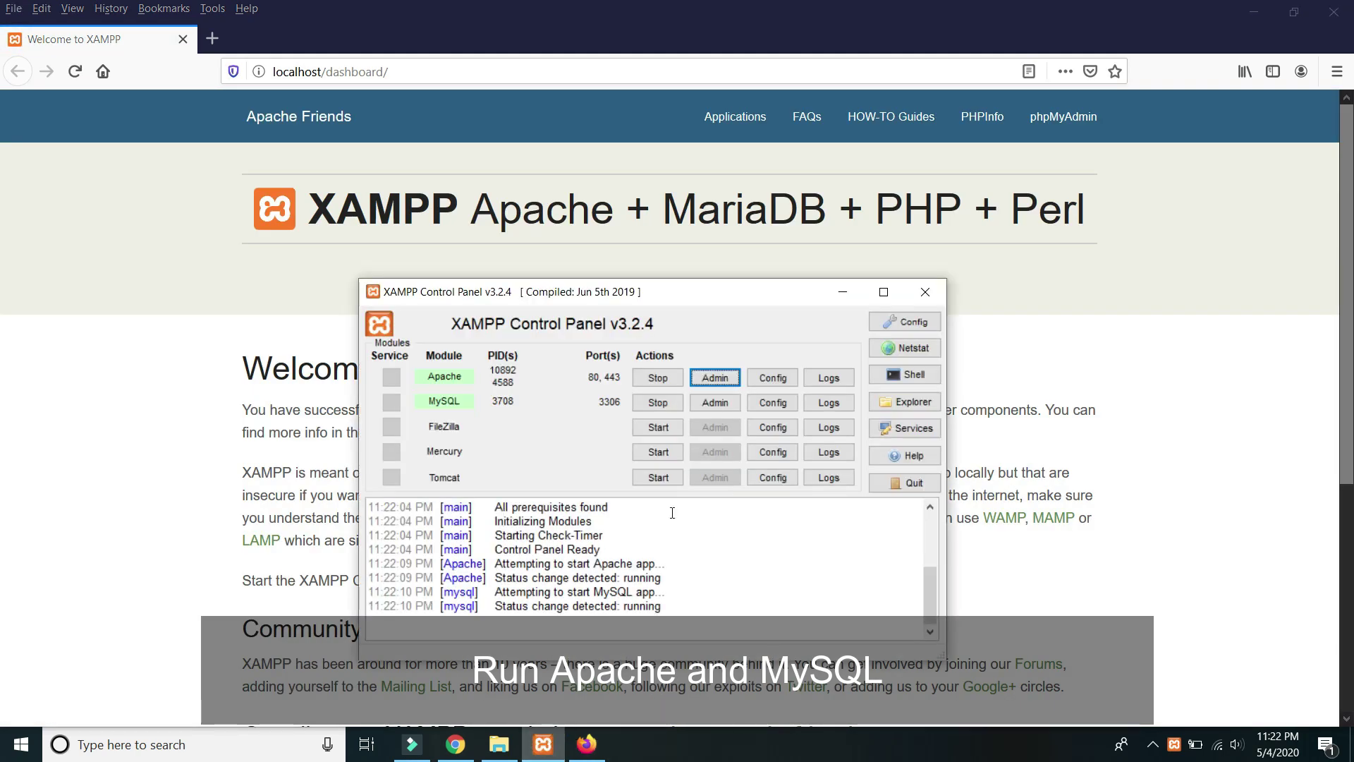
click(716, 404)
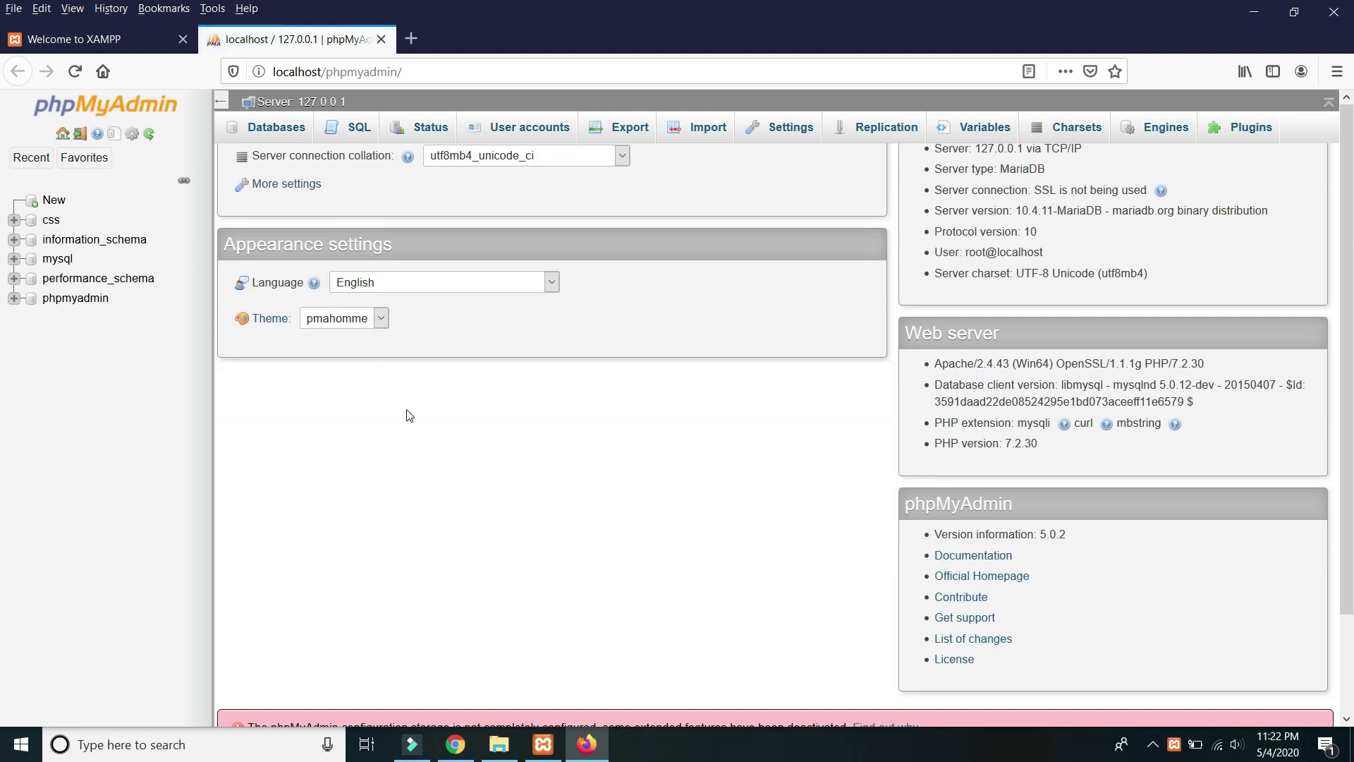
click(406, 410)
click(52, 199)
click(295, 255)
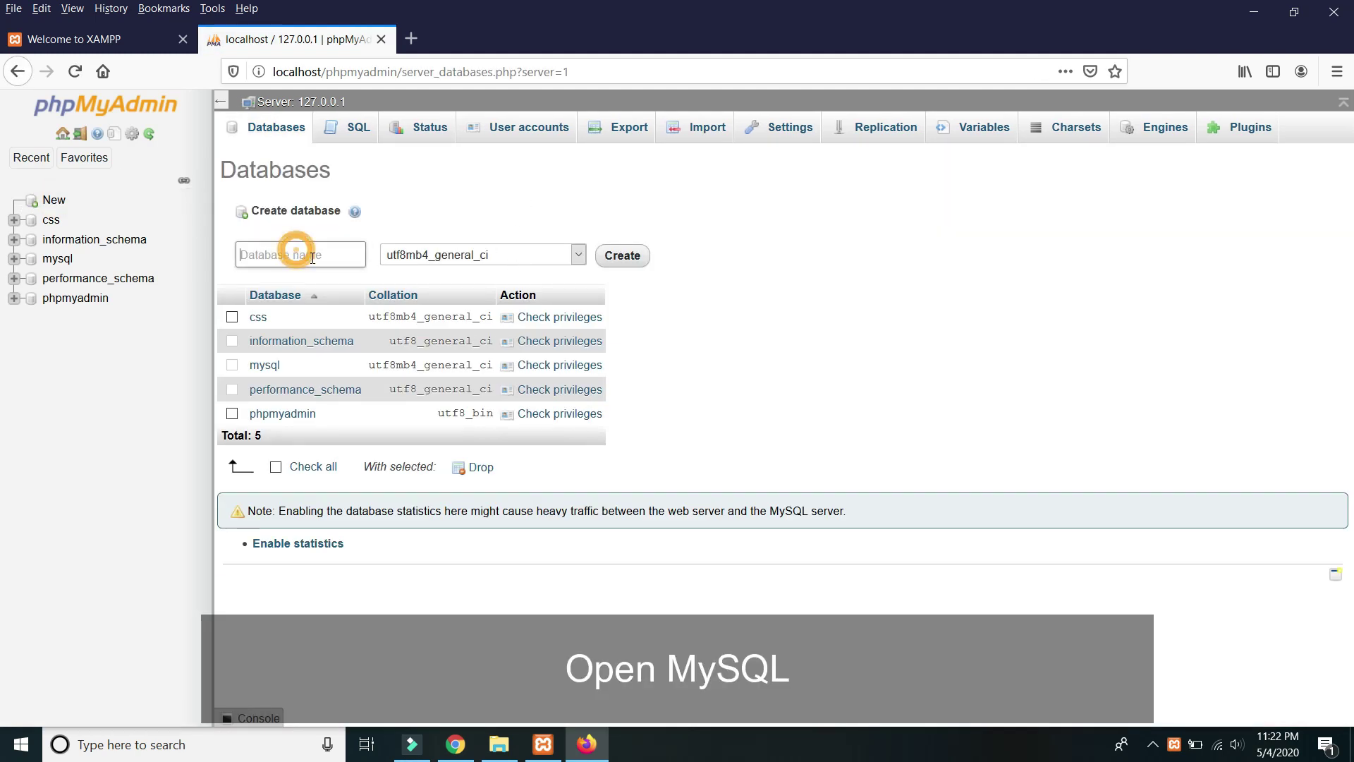
click(508, 744)
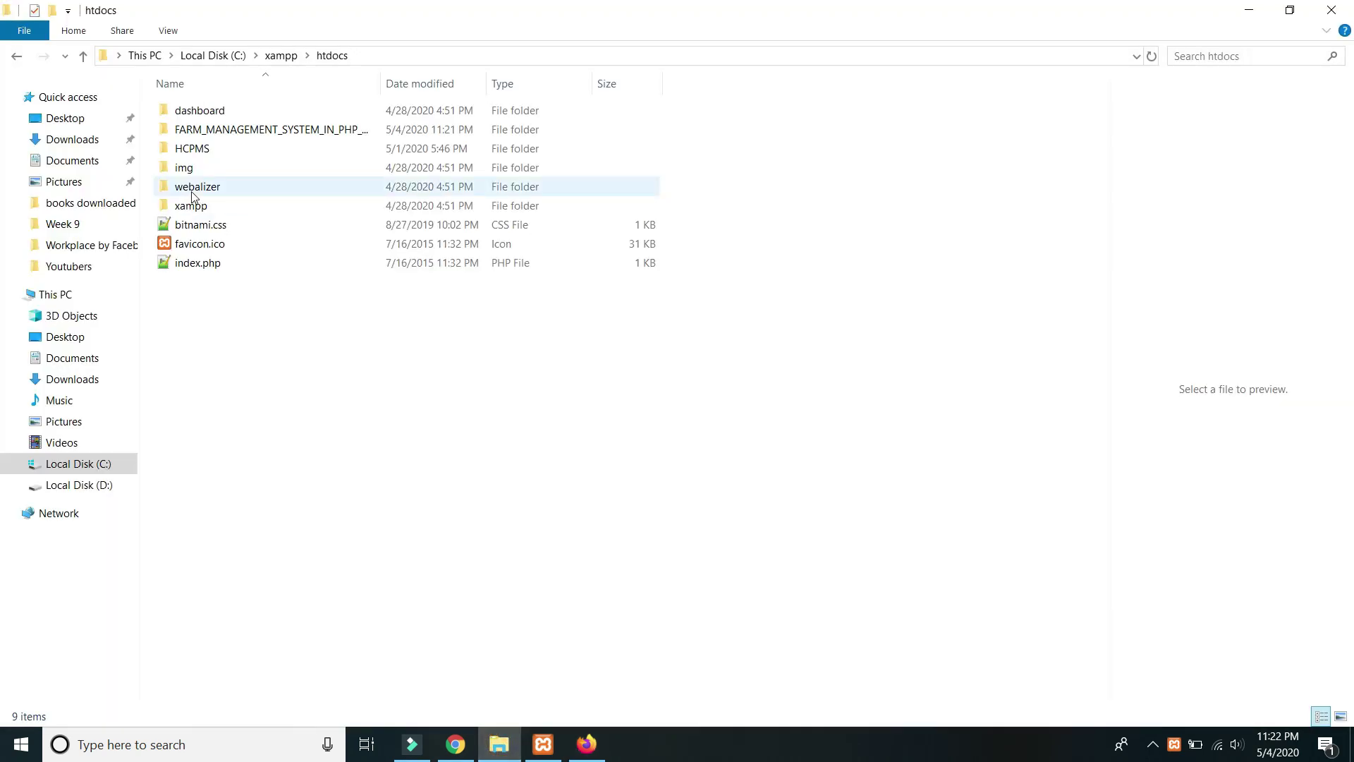
Open the nested farm management folders down to the AgroCulture project folder.
double_click(219, 130)
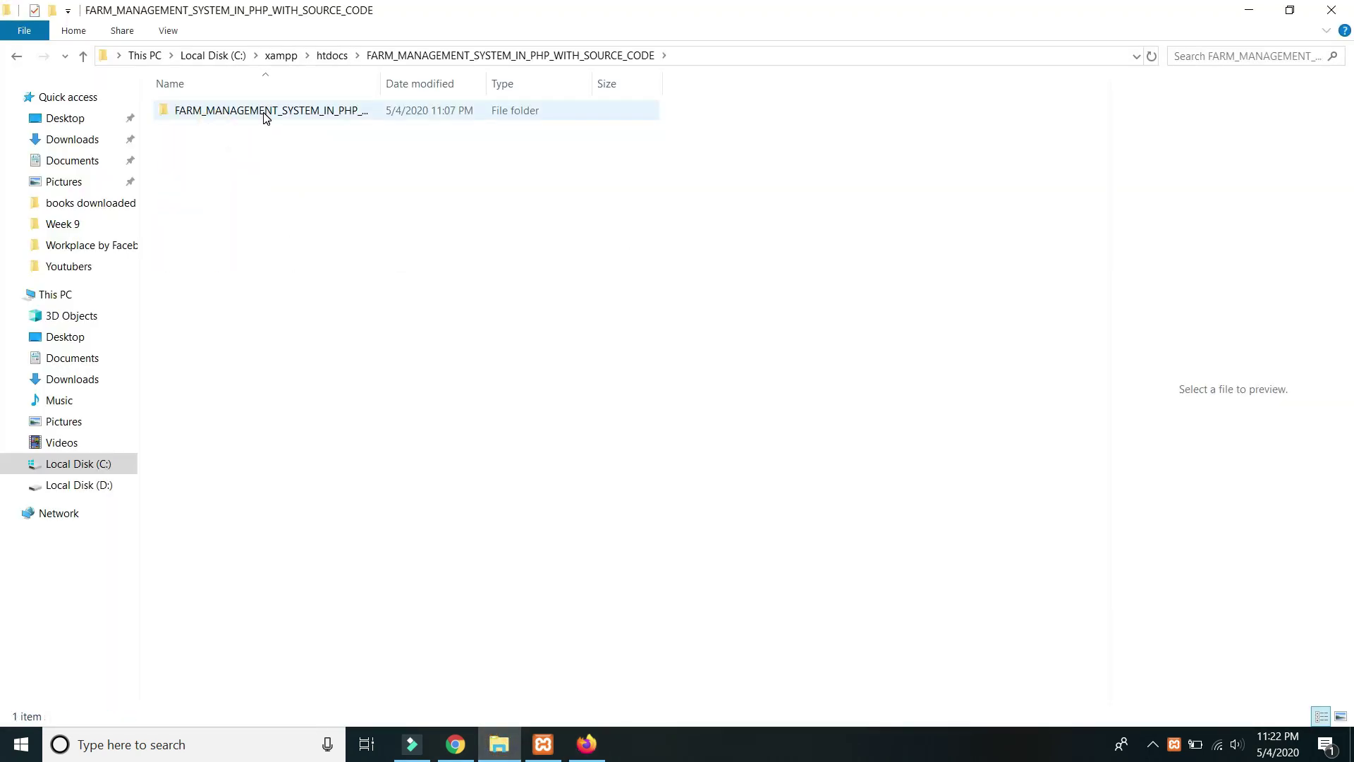
click(264, 115)
double_click(261, 114)
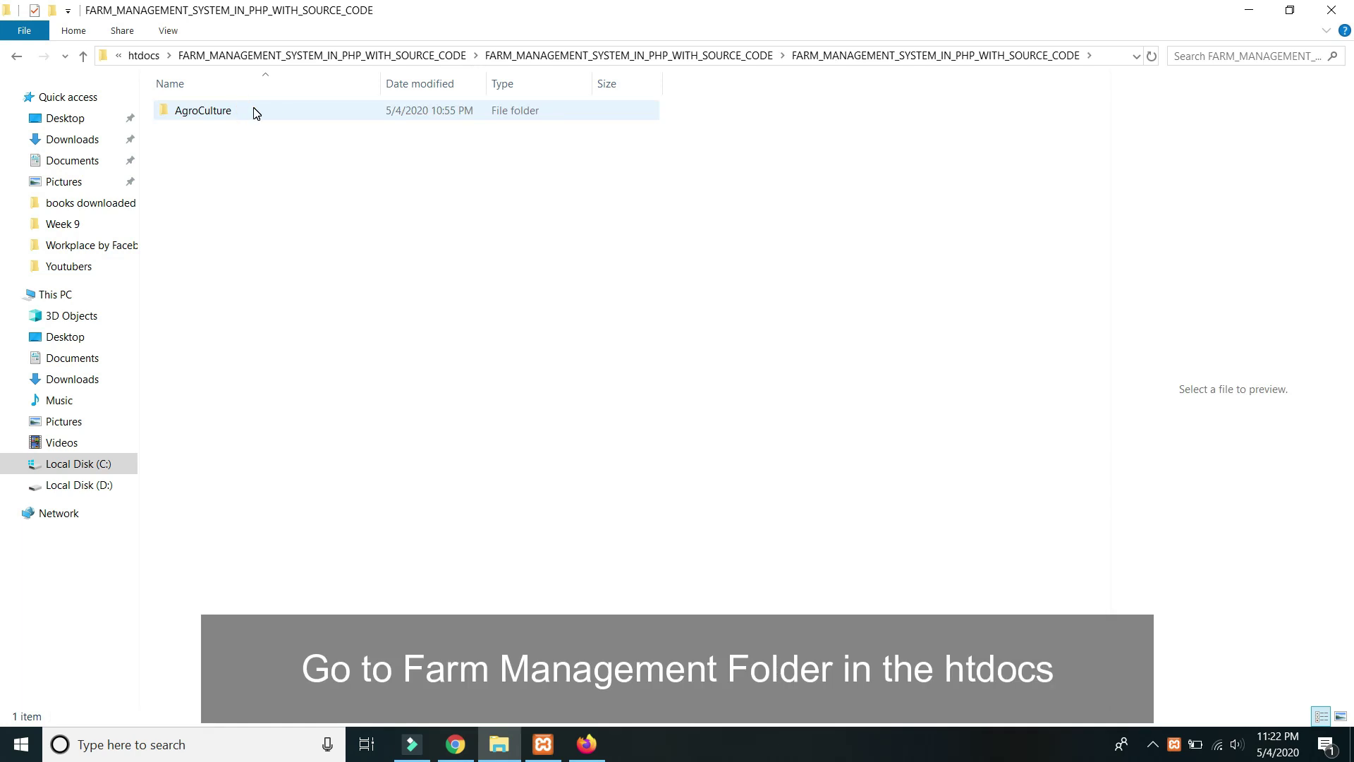
click(221, 113)
click(272, 230)
double_click(232, 113)
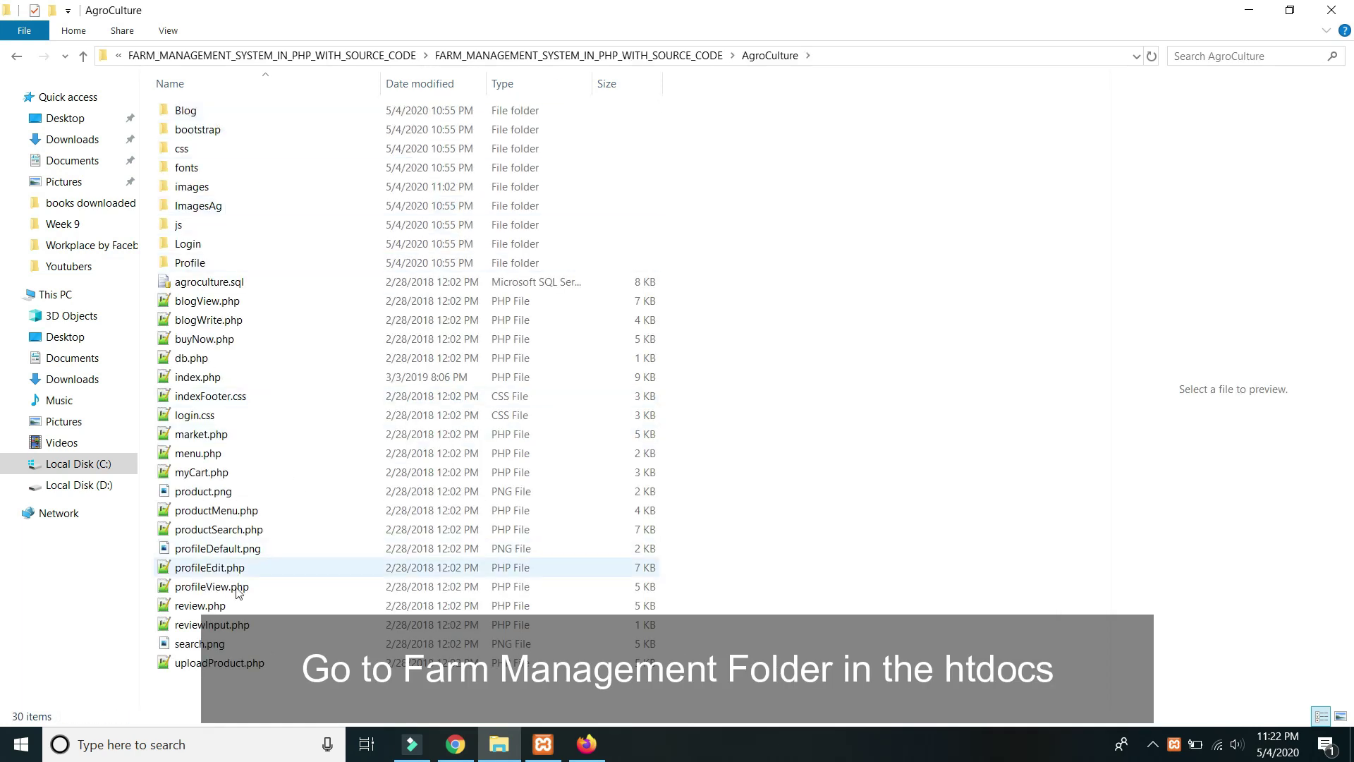
Copy the base name 'agroculture' from the agroculture.sql file name.
click(212, 282)
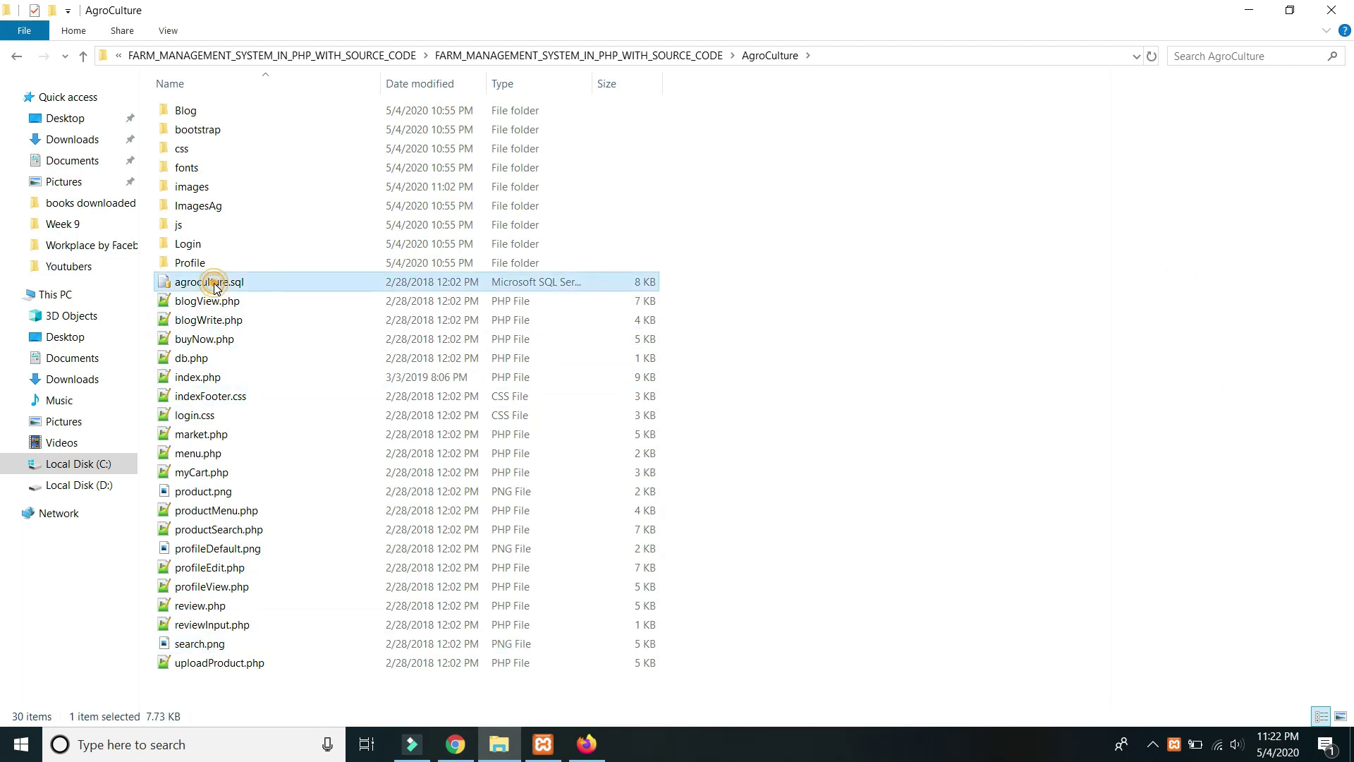
right_click(216, 284)
click(279, 685)
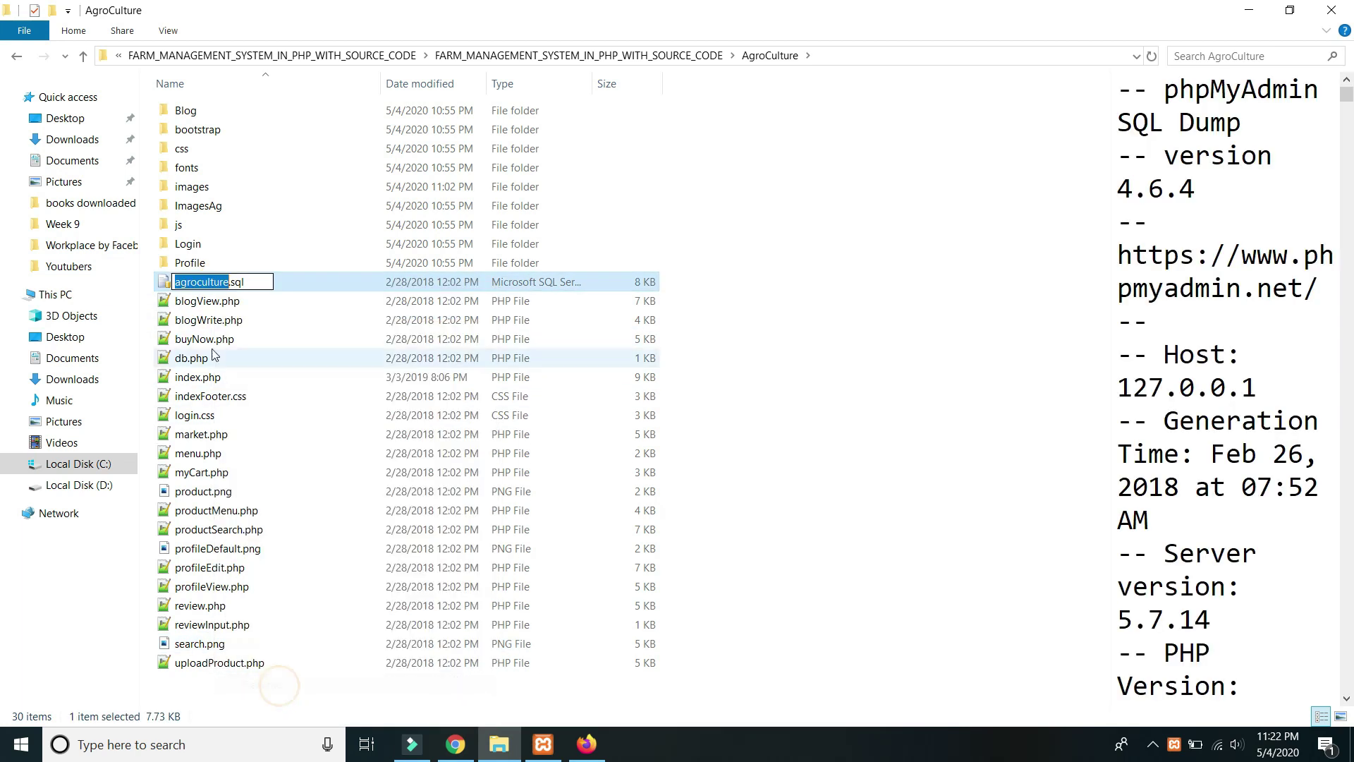
right_click(211, 284)
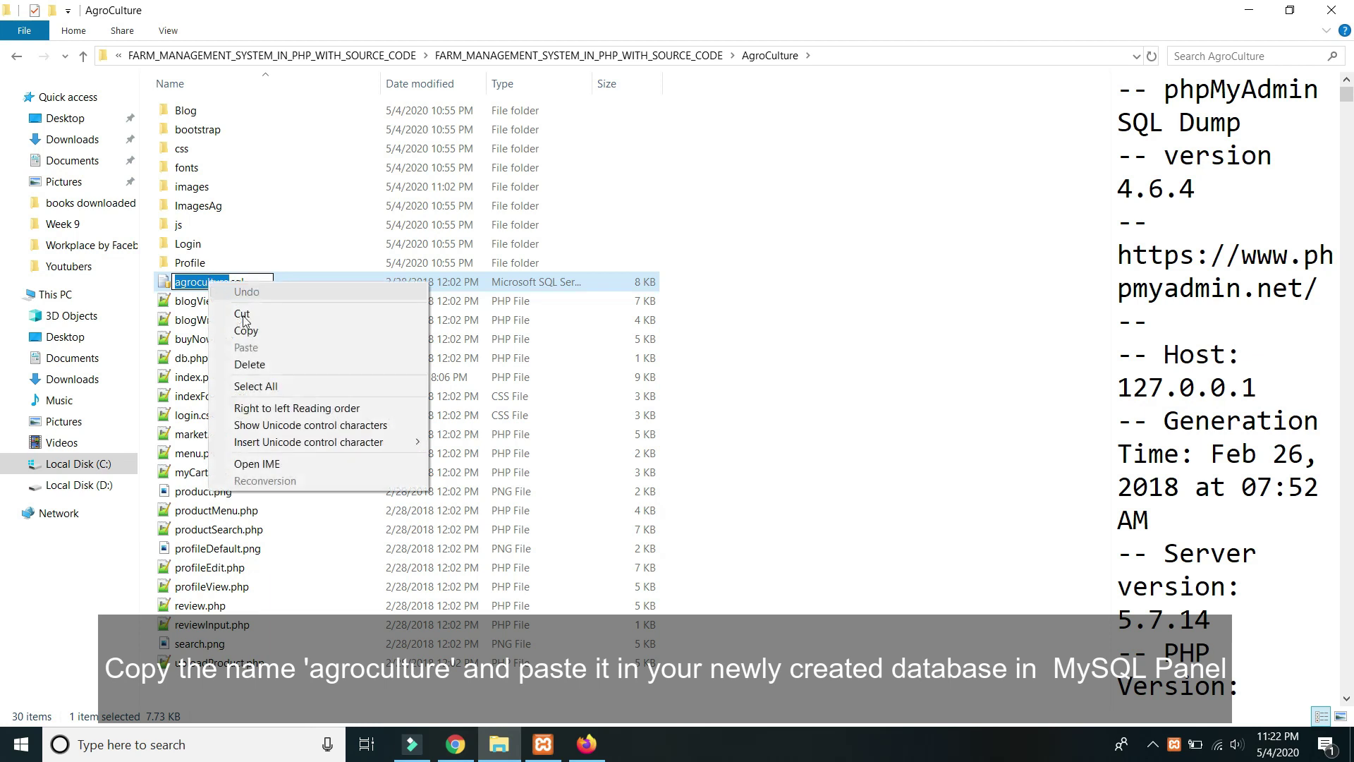
click(247, 330)
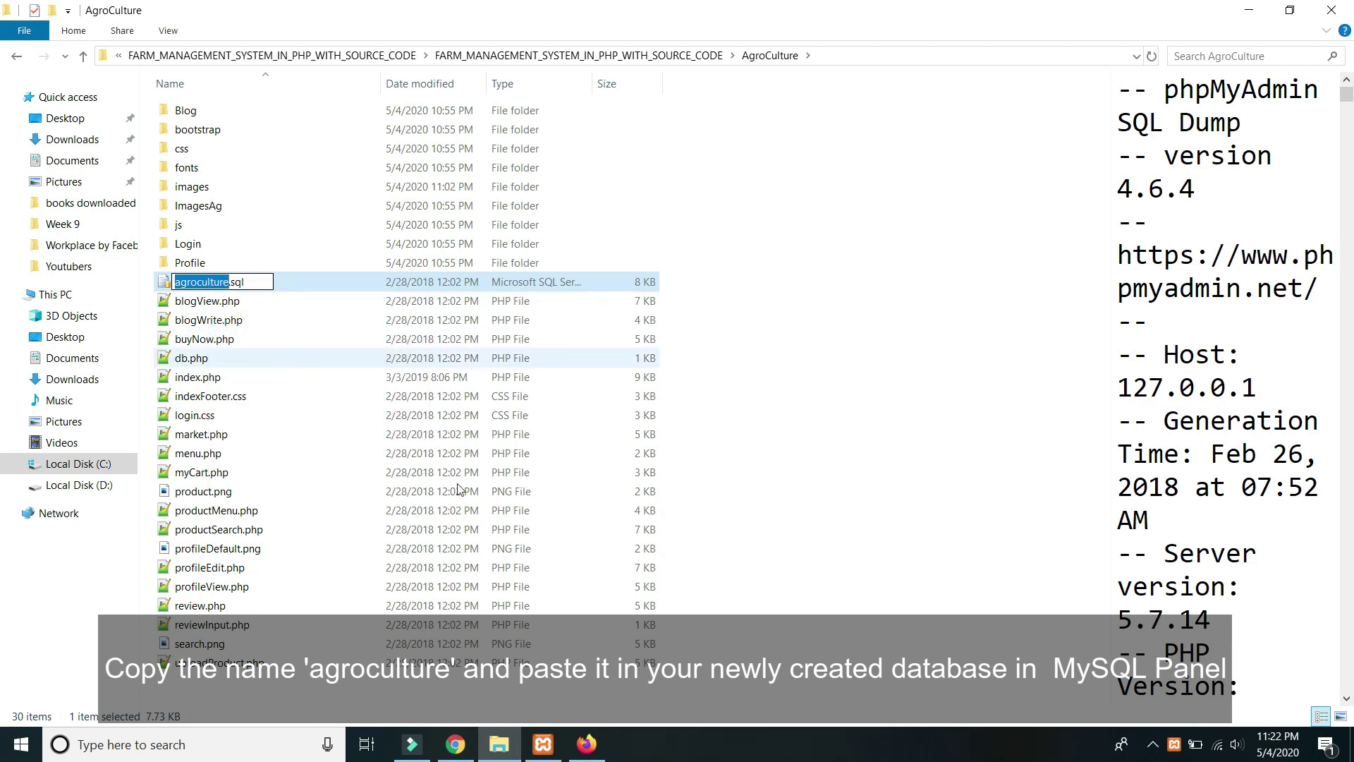
Create a new phpMyAdmin database named agroculture.
click(594, 750)
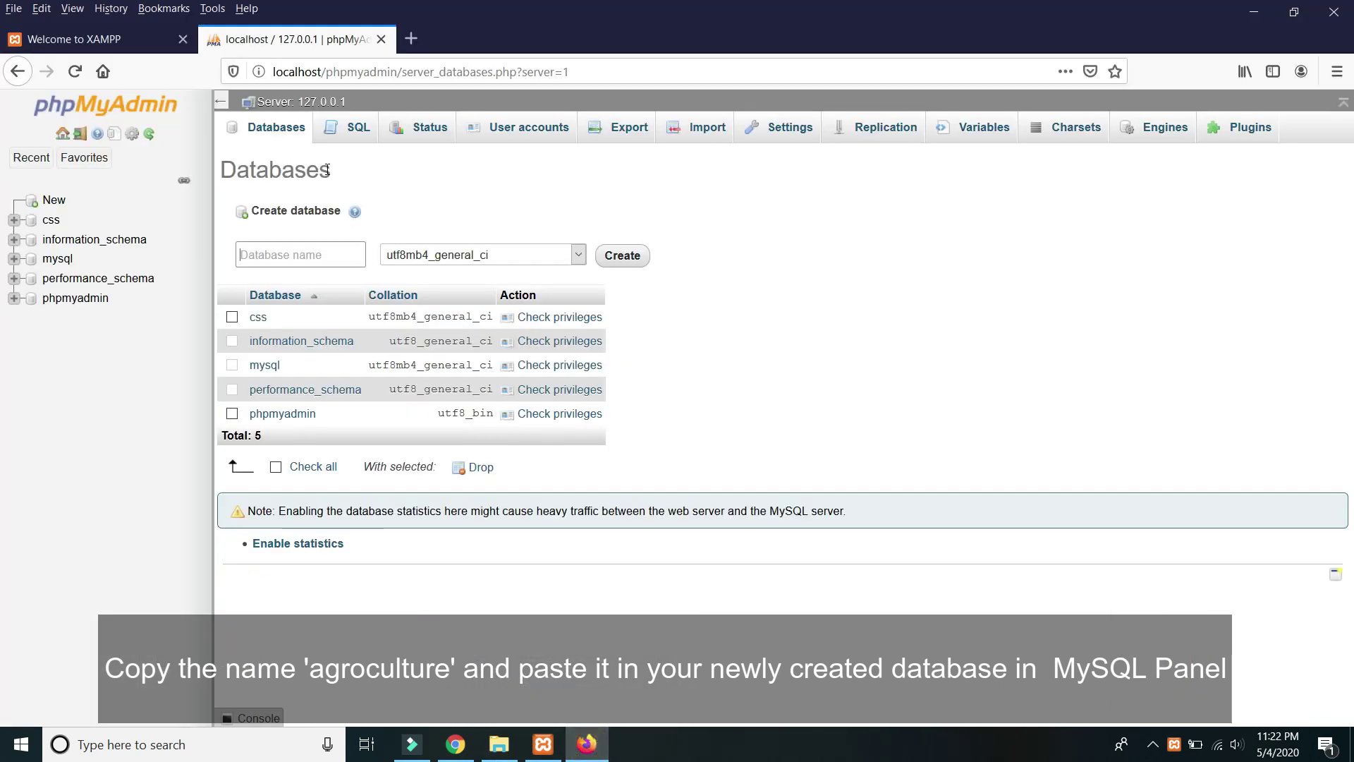
right_click(275, 251)
click(330, 316)
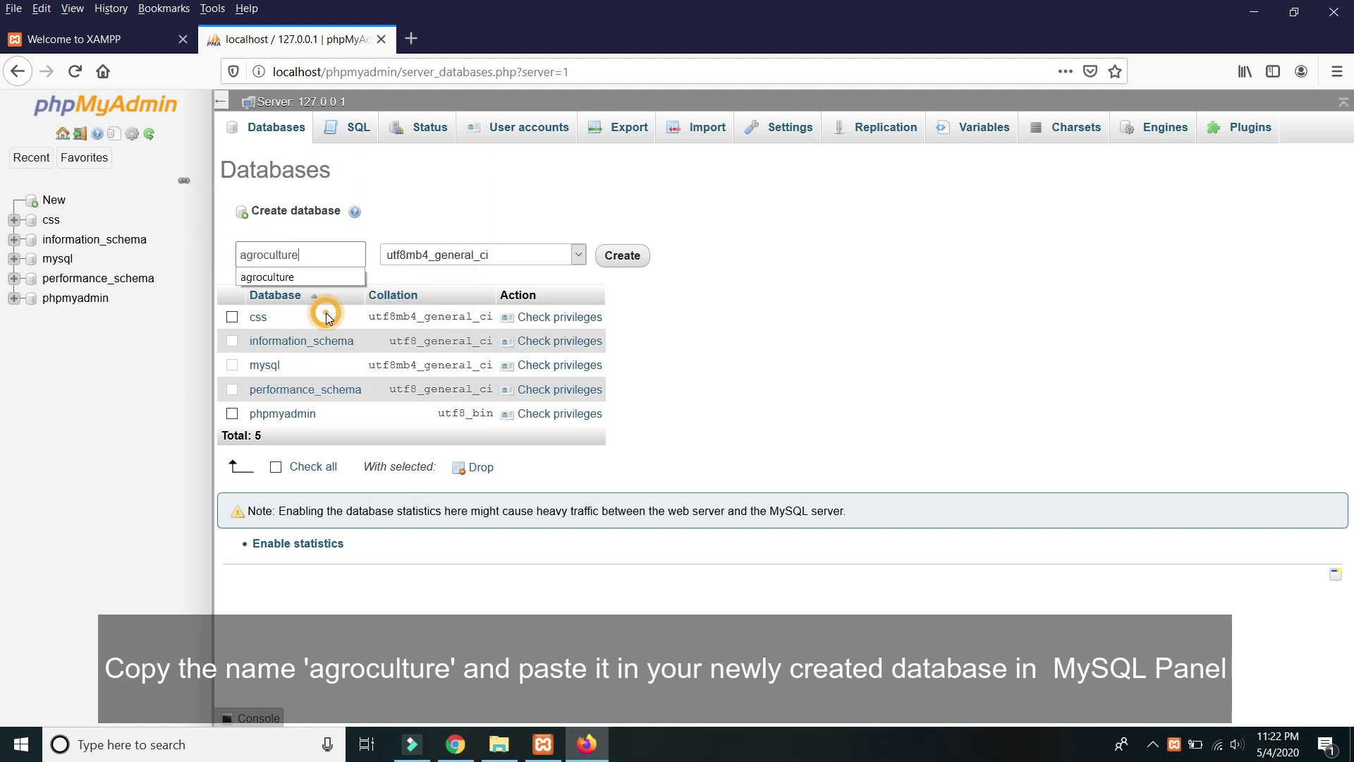
click(639, 256)
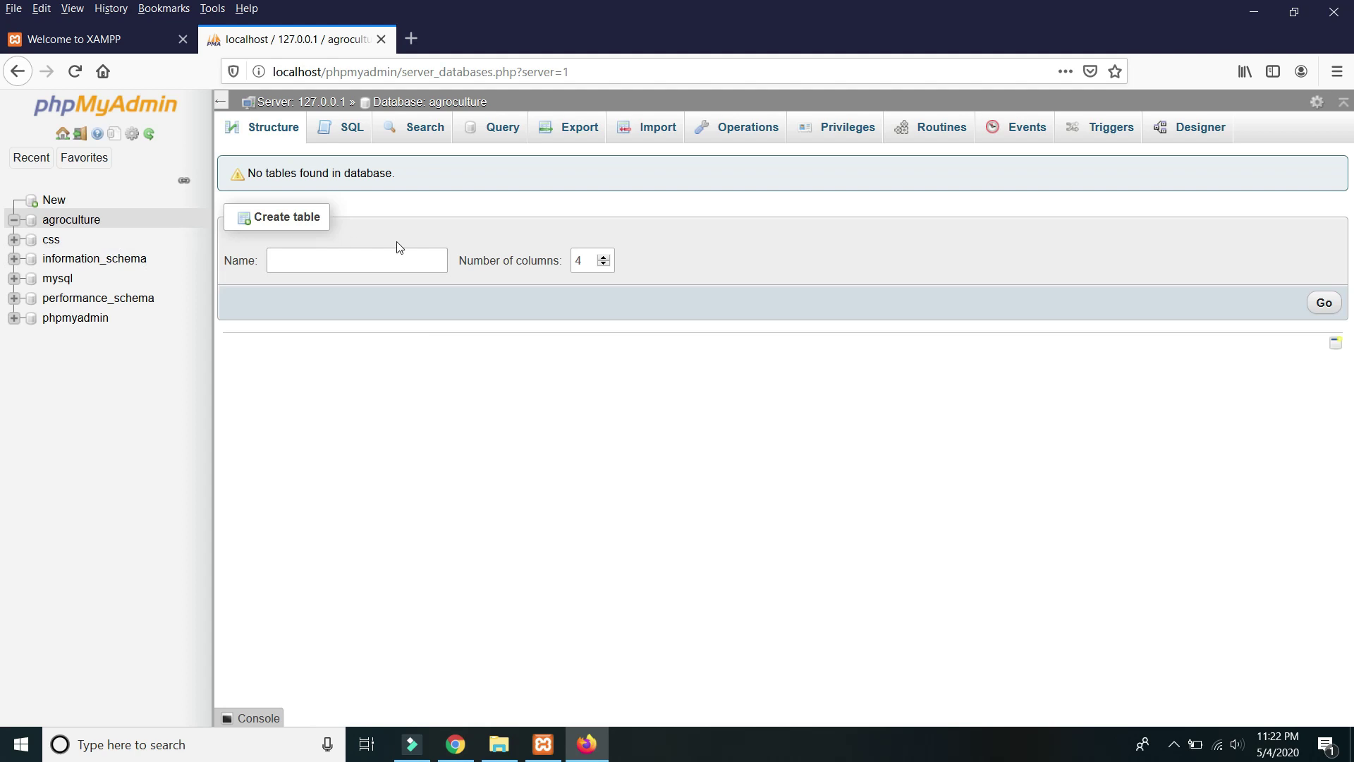
Open the agroculture database's Import page.
click(44, 221)
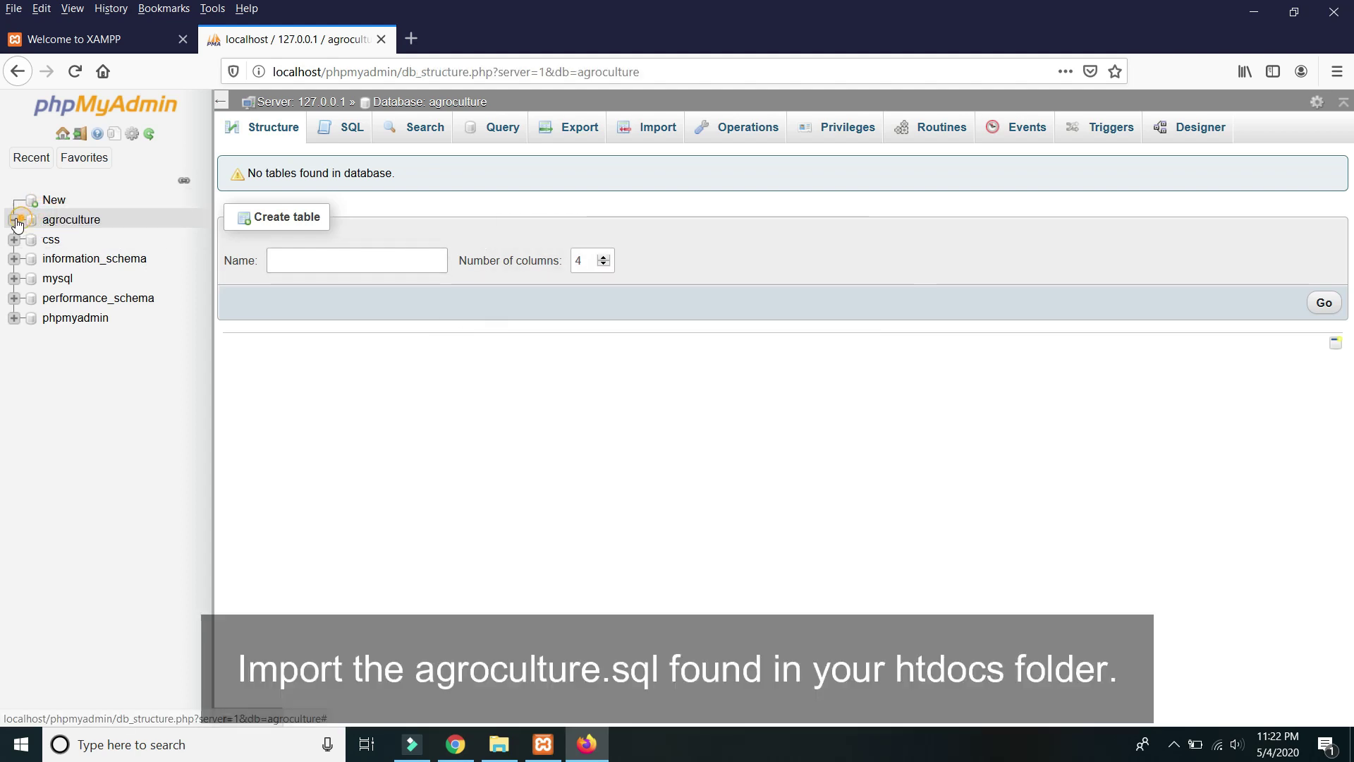
click(71, 220)
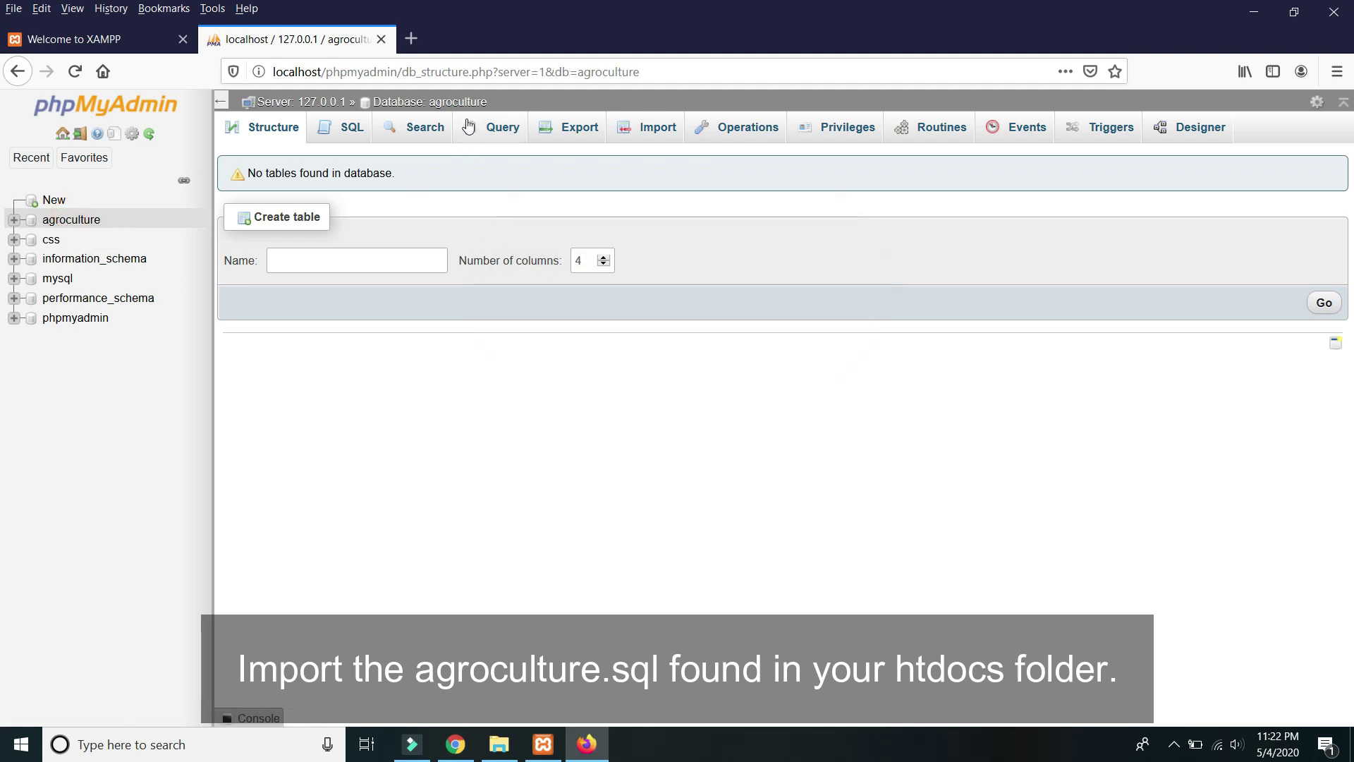
click(656, 128)
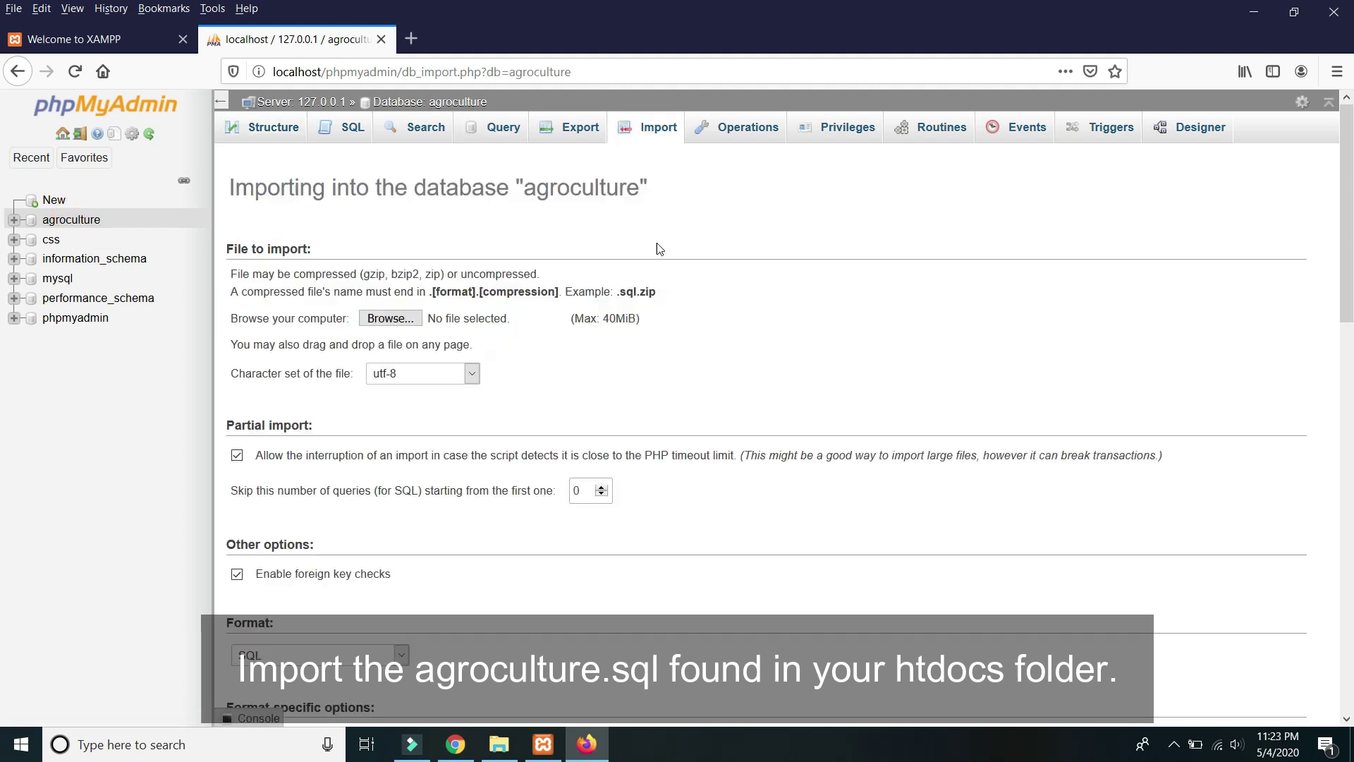
Choose C:\xampp\htdocs\...\AgroCulture\agroculture.sql as the file to import.
click(387, 319)
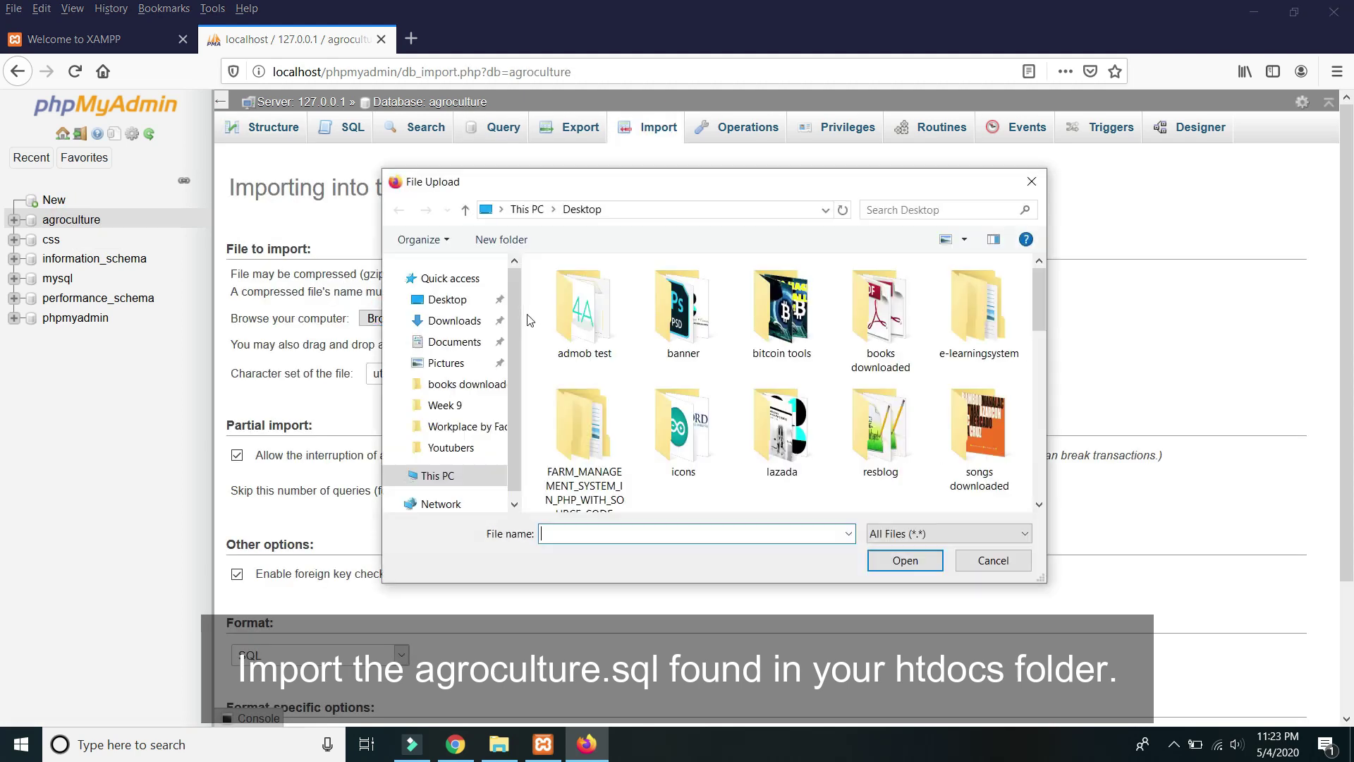
click(466, 463)
scroll(579, 388, down, 1)
double_click(572, 487)
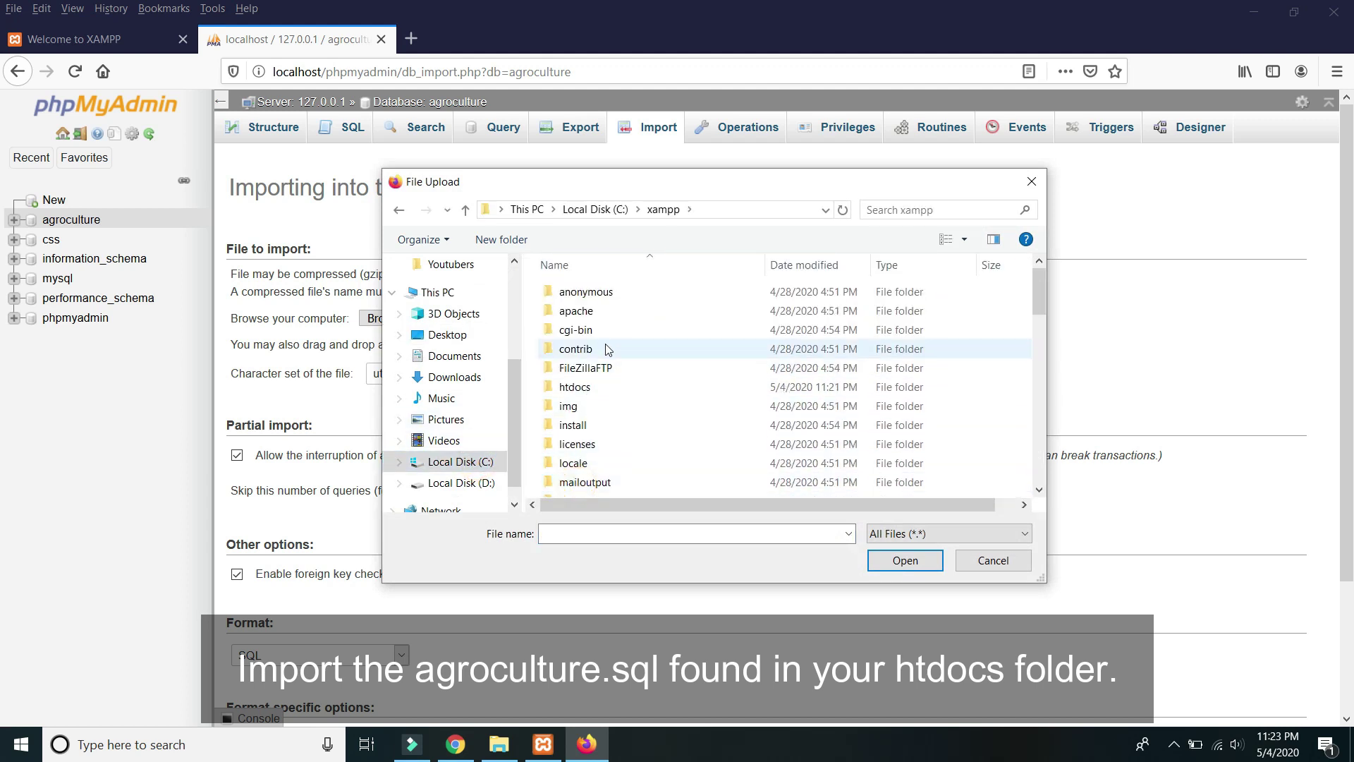
double_click(577, 387)
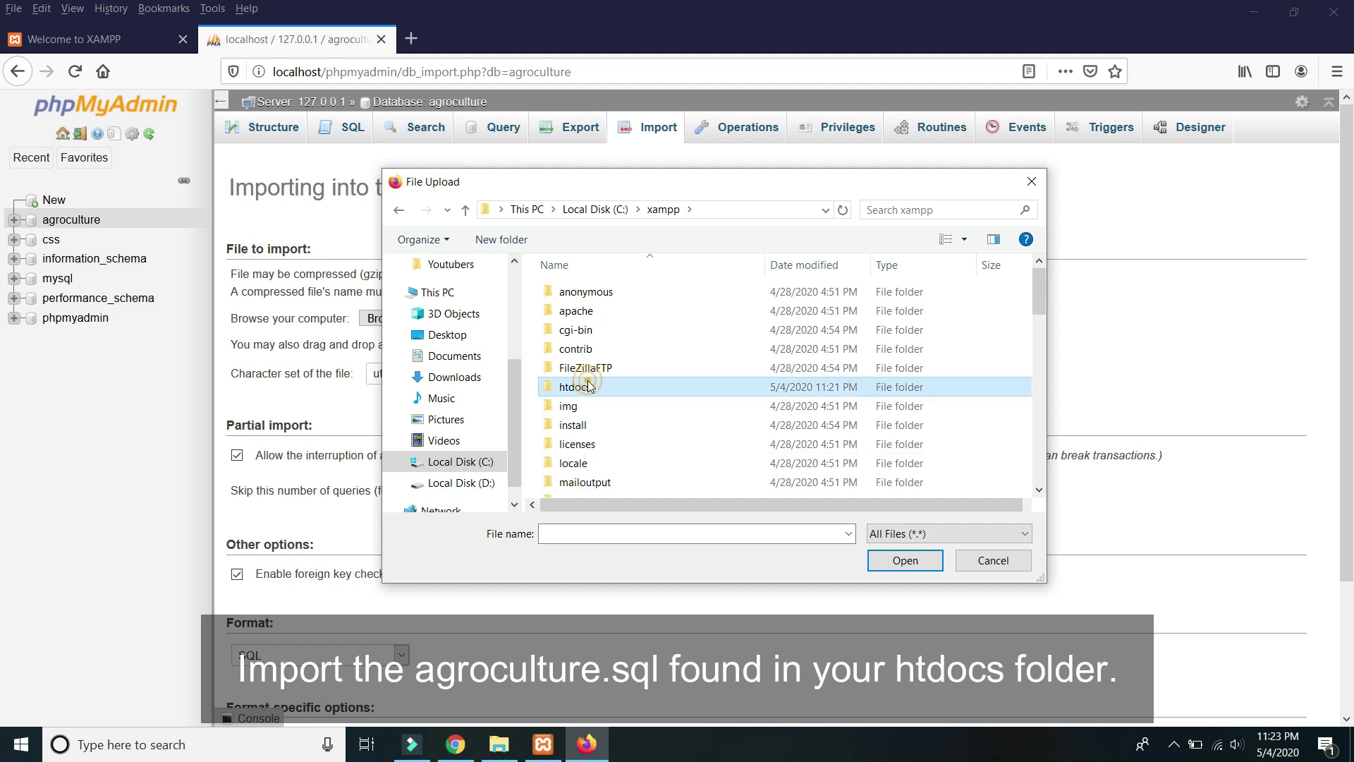
double_click(622, 303)
double_click(624, 300)
double_click(614, 296)
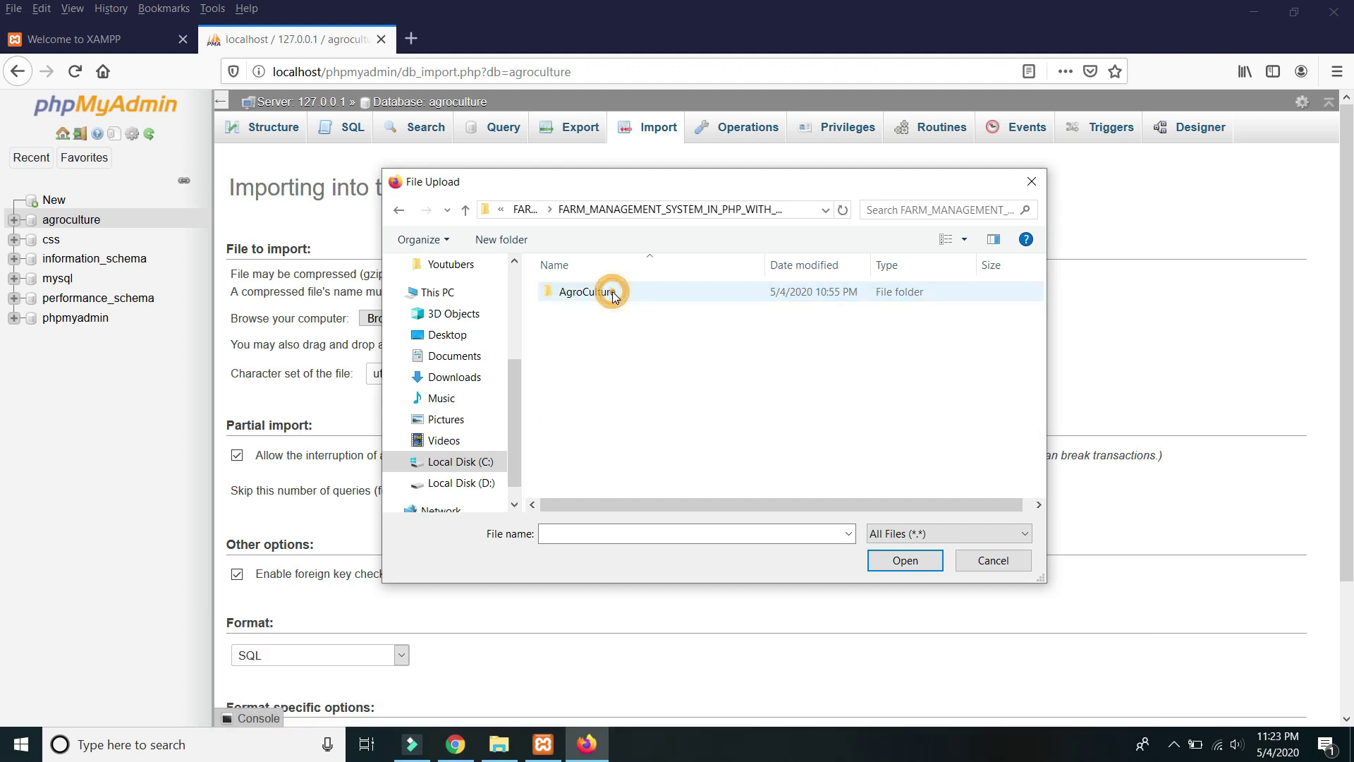
double_click(606, 294)
scroll(643, 376, down, 3)
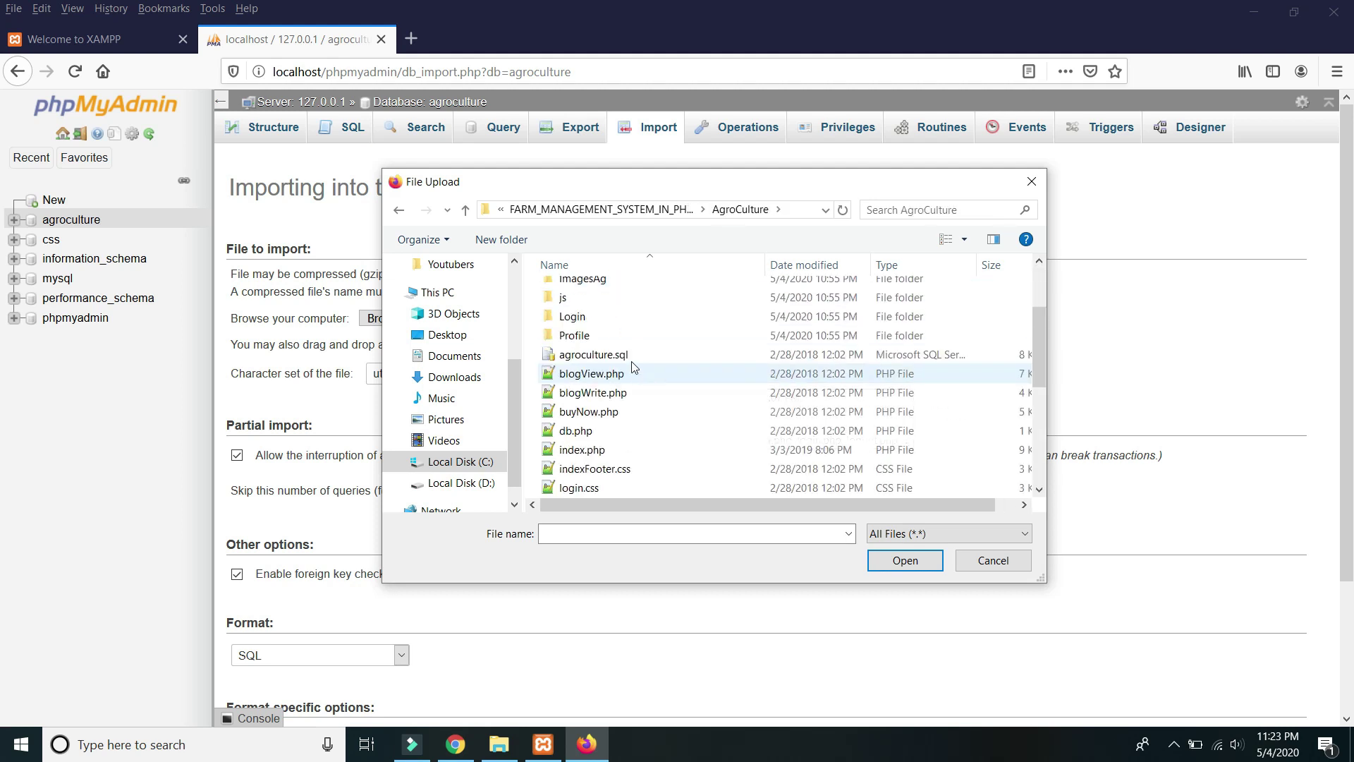
double_click(618, 352)
Run the import and expand agroculture to show its new tables.
scroll(505, 435, down, 3)
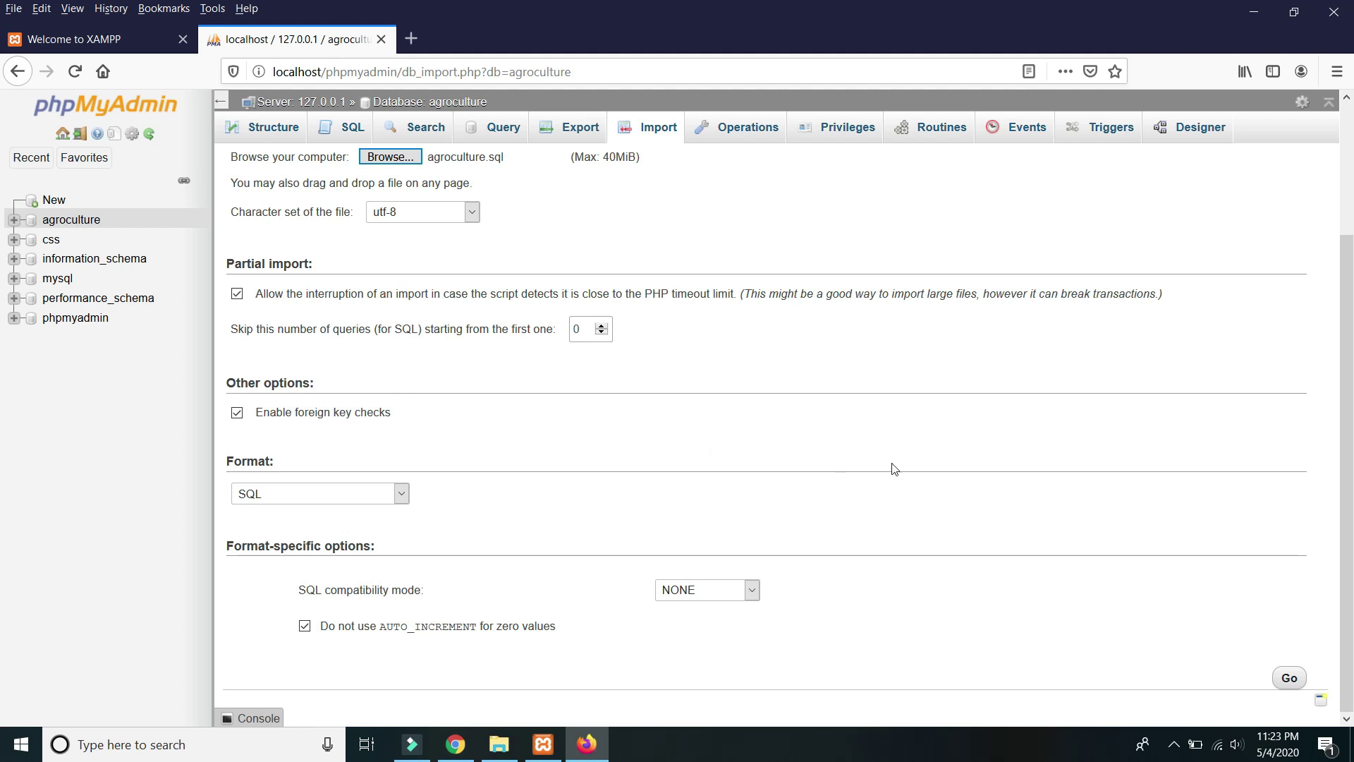
click(1289, 679)
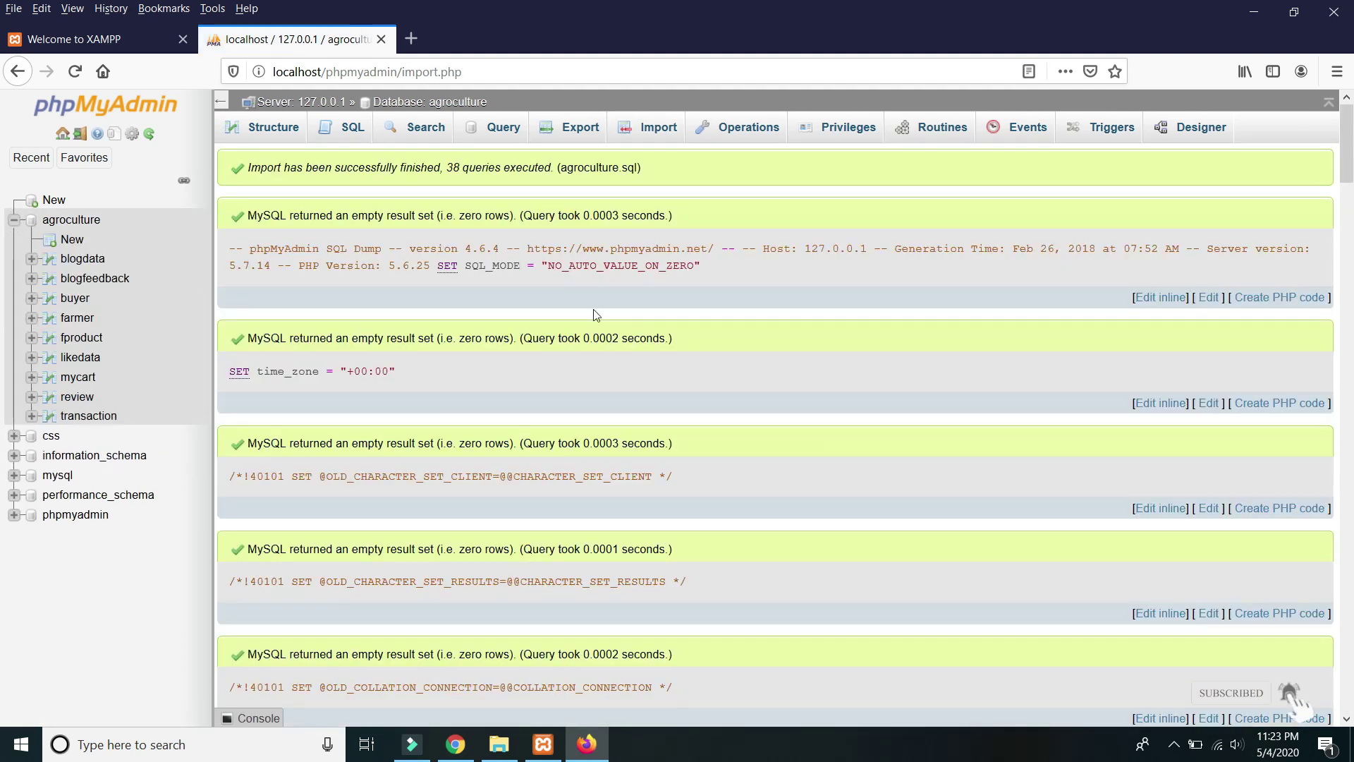
click(13, 219)
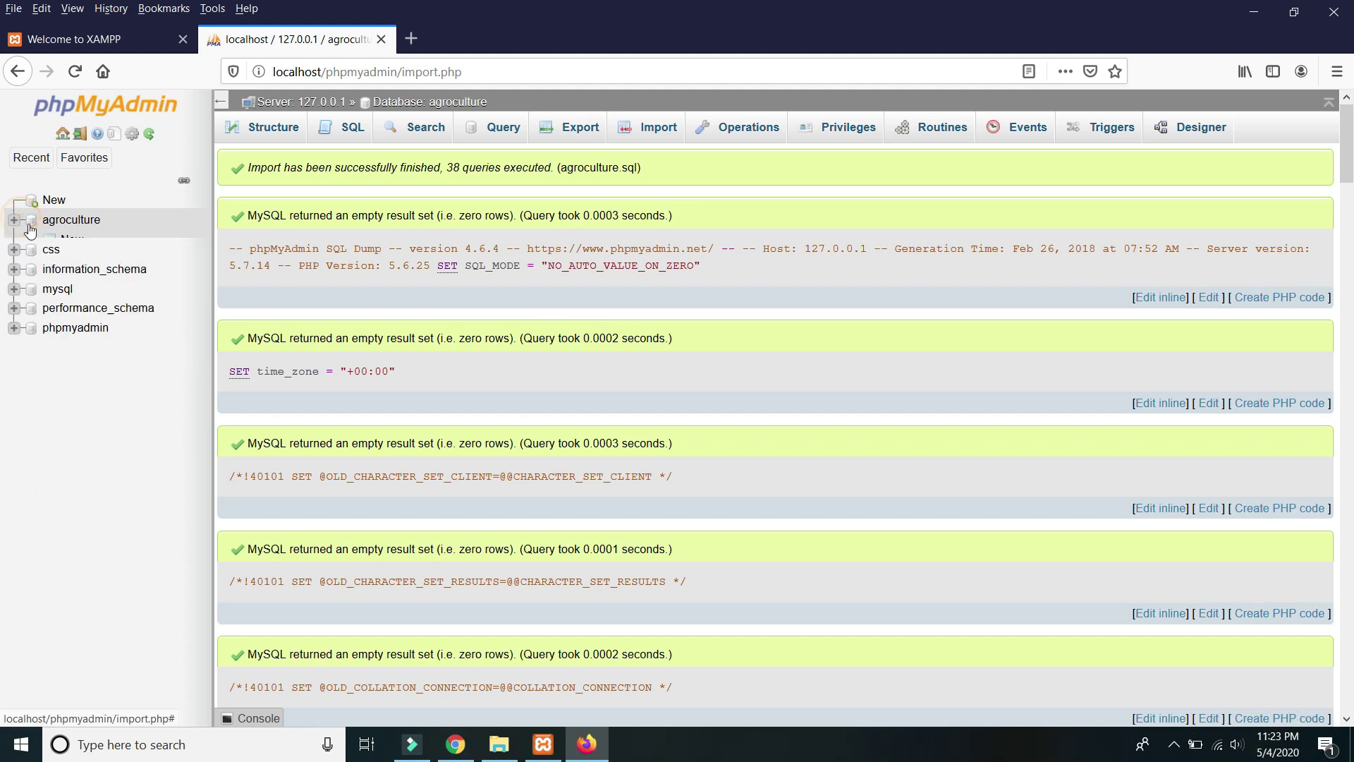
click(14, 219)
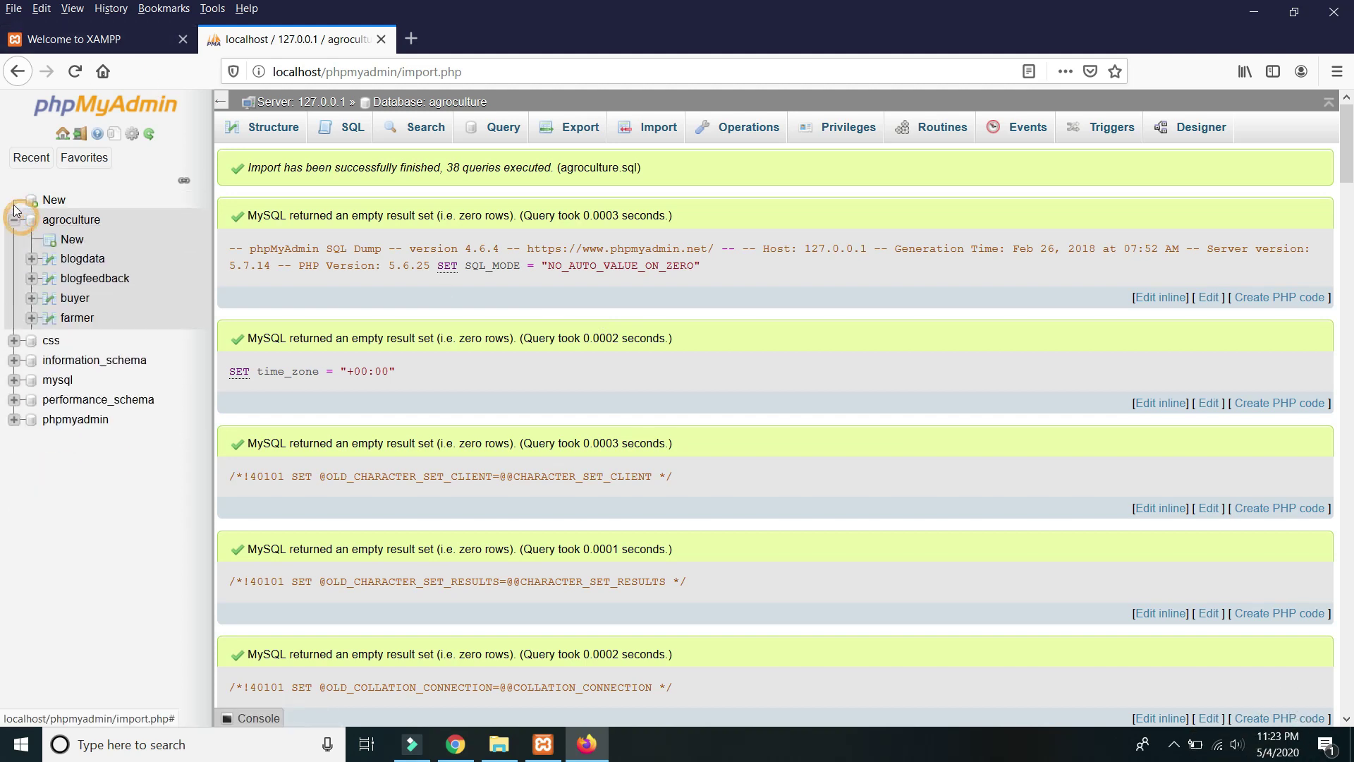
click(115, 38)
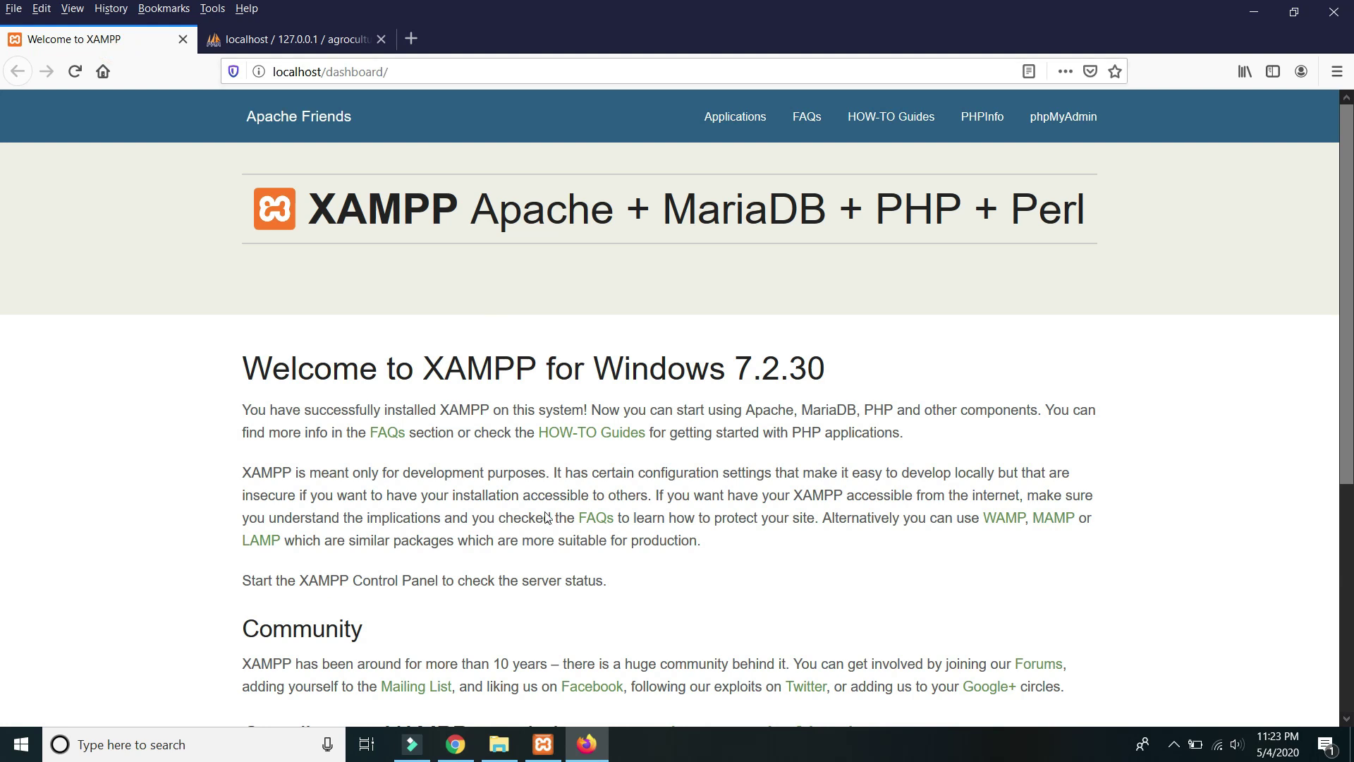
Return to htdocs and widen the Name column to show full folder names.
click(498, 745)
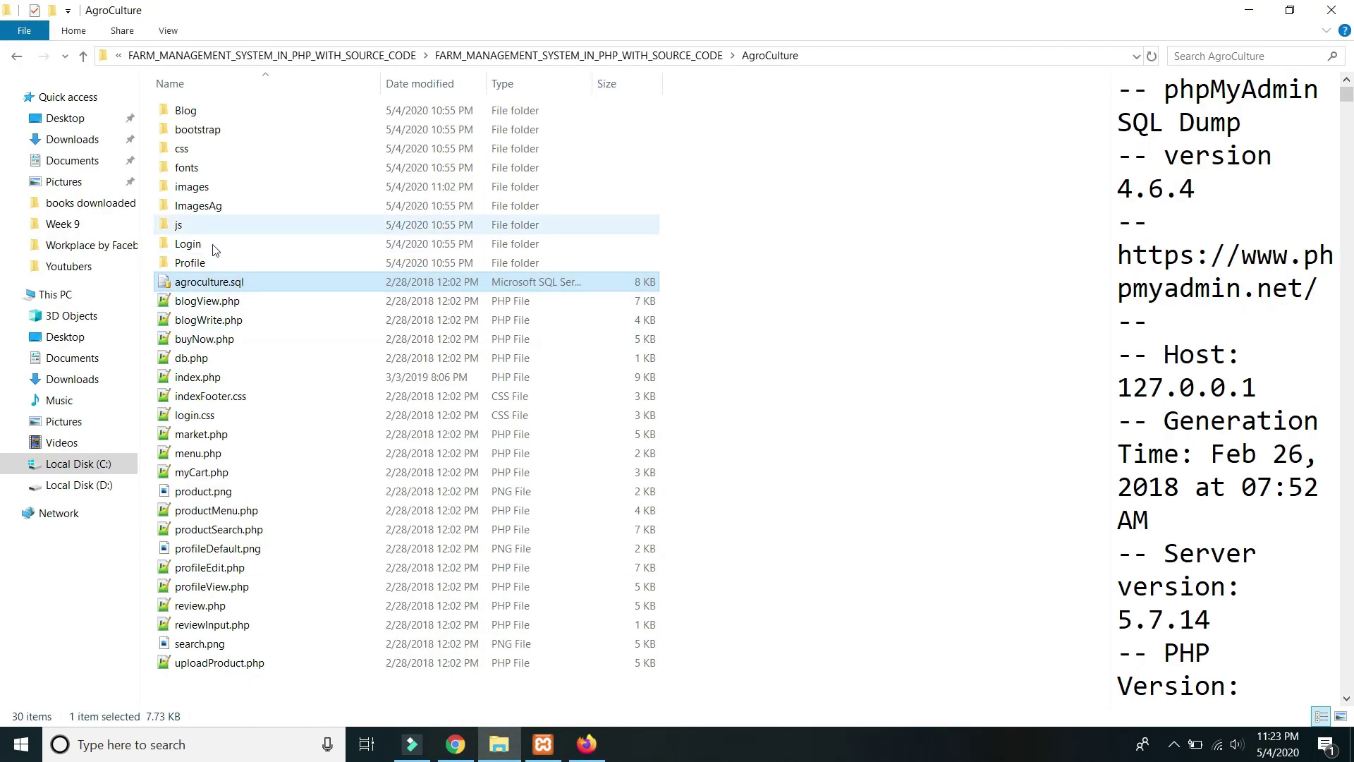
click(18, 56)
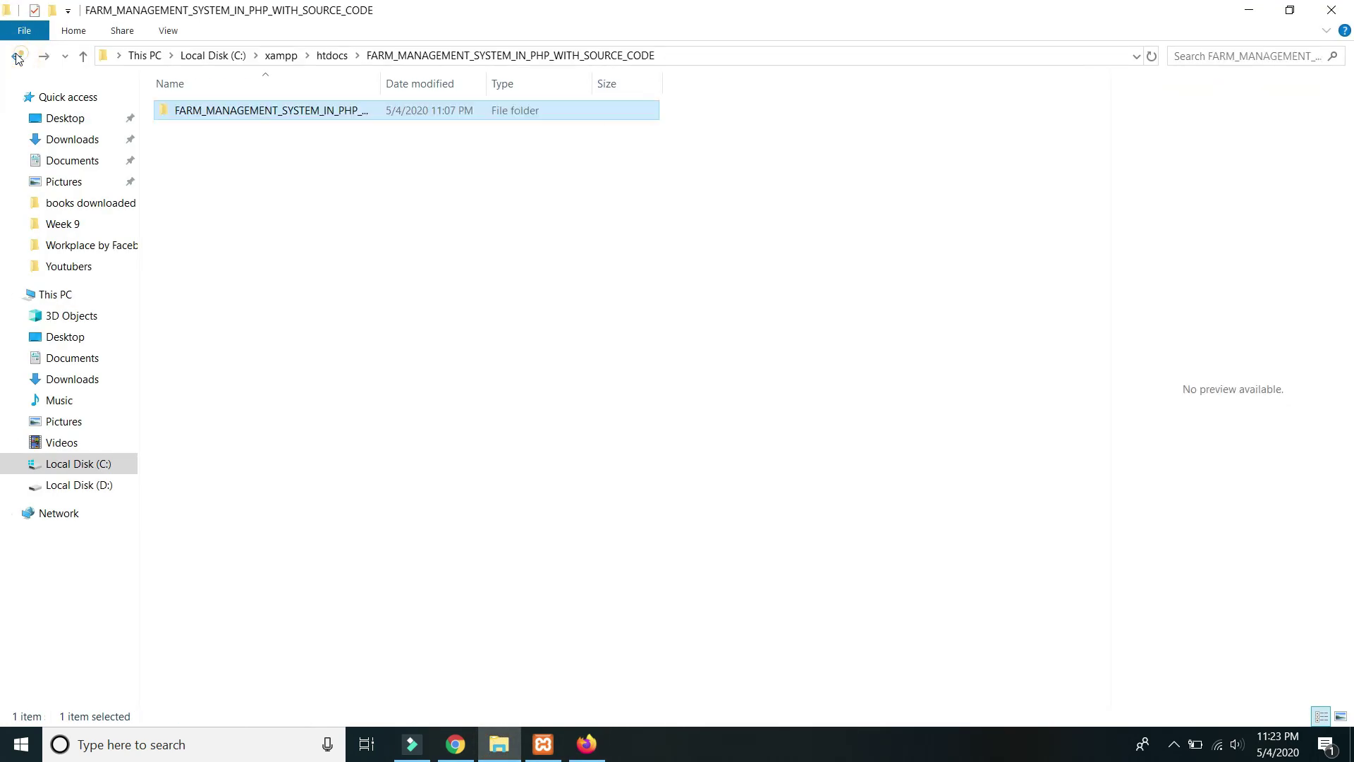
click(17, 57)
drag(380, 84, 547, 85)
Copy the full folder name FARM_MANAGEMENT_SYSTEM_IN_PHP_WITH_SOURCE_CODE.
right_click(369, 132)
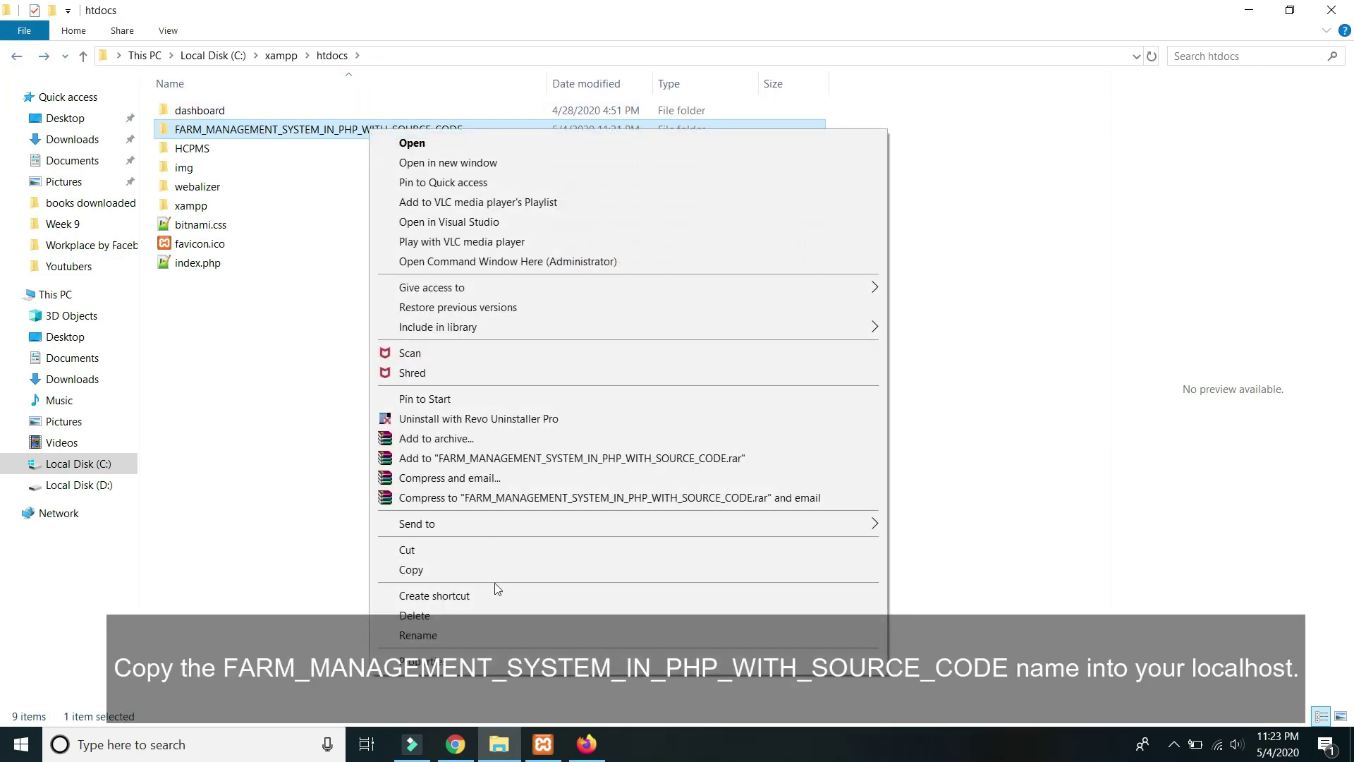
click(440, 577)
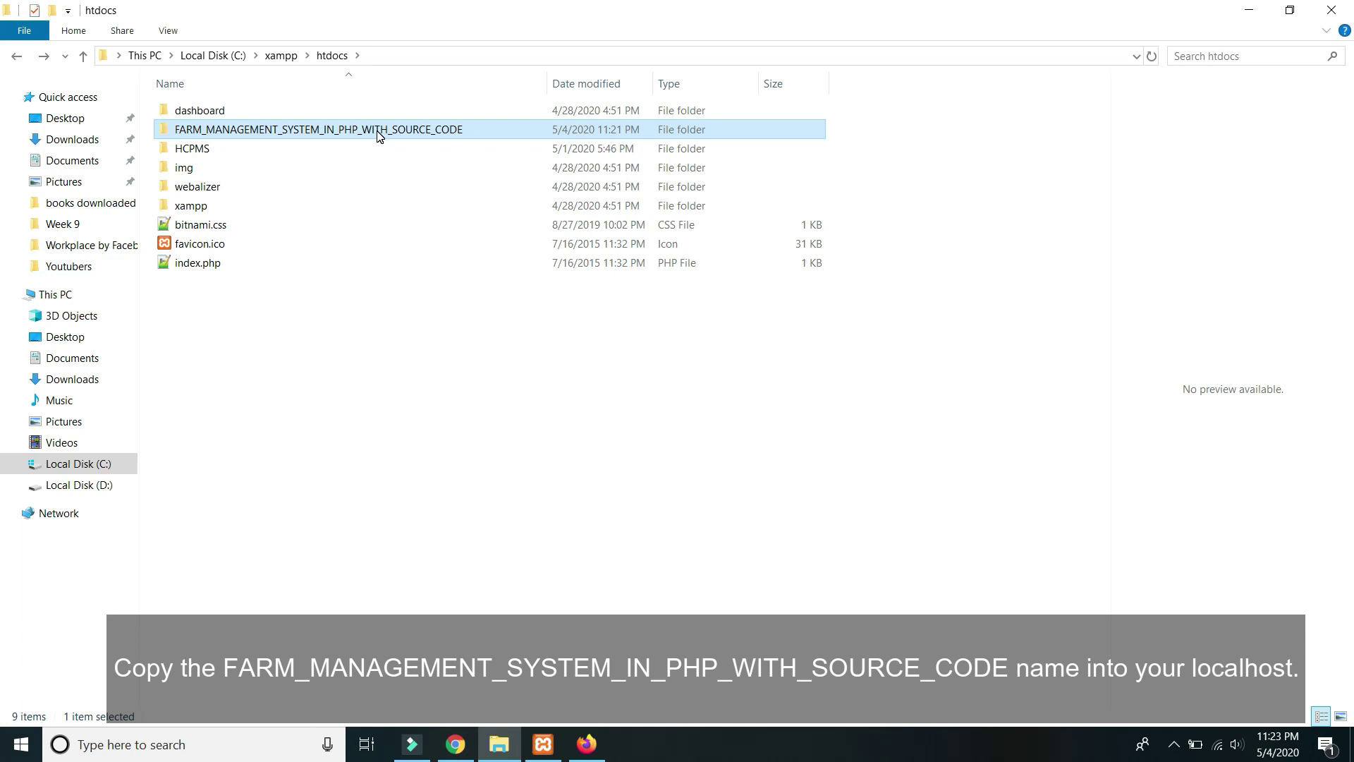
right_click(378, 131)
click(457, 657)
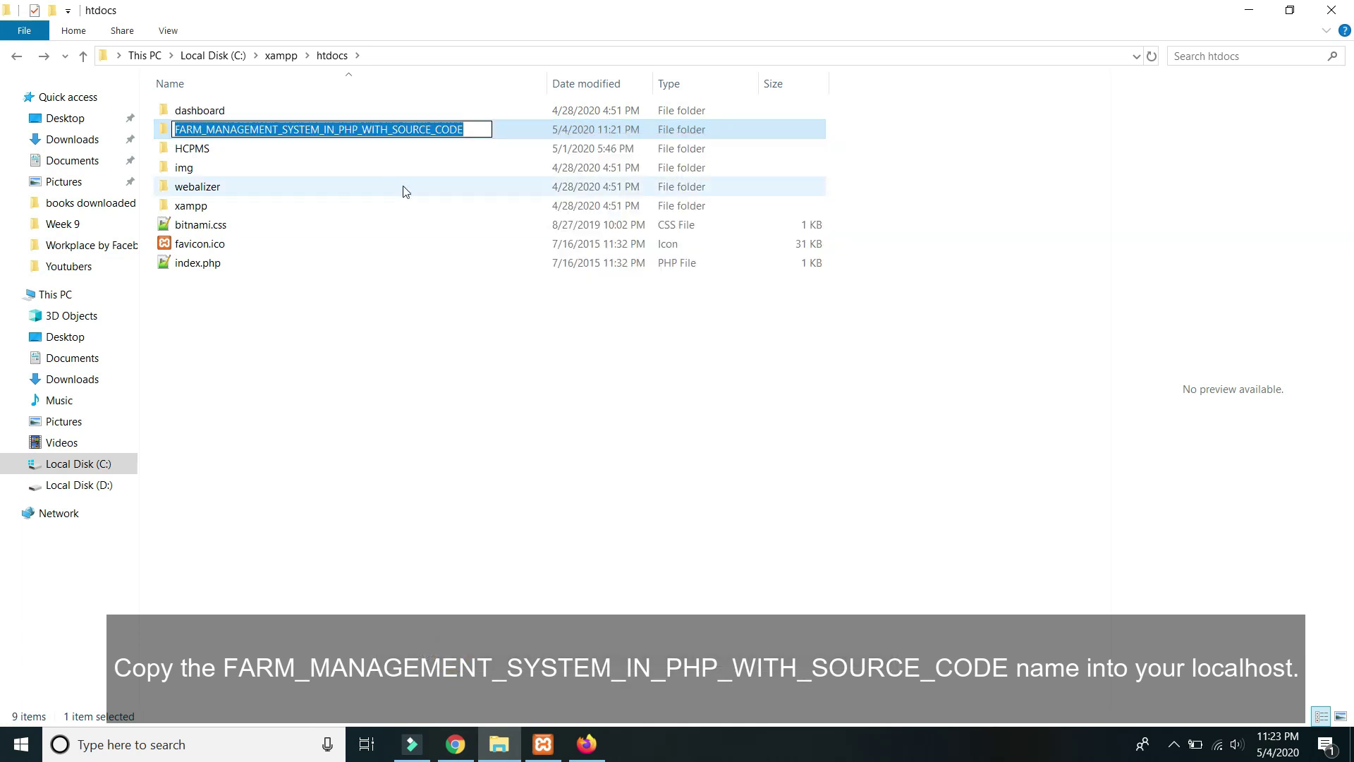
right_click(385, 131)
click(446, 178)
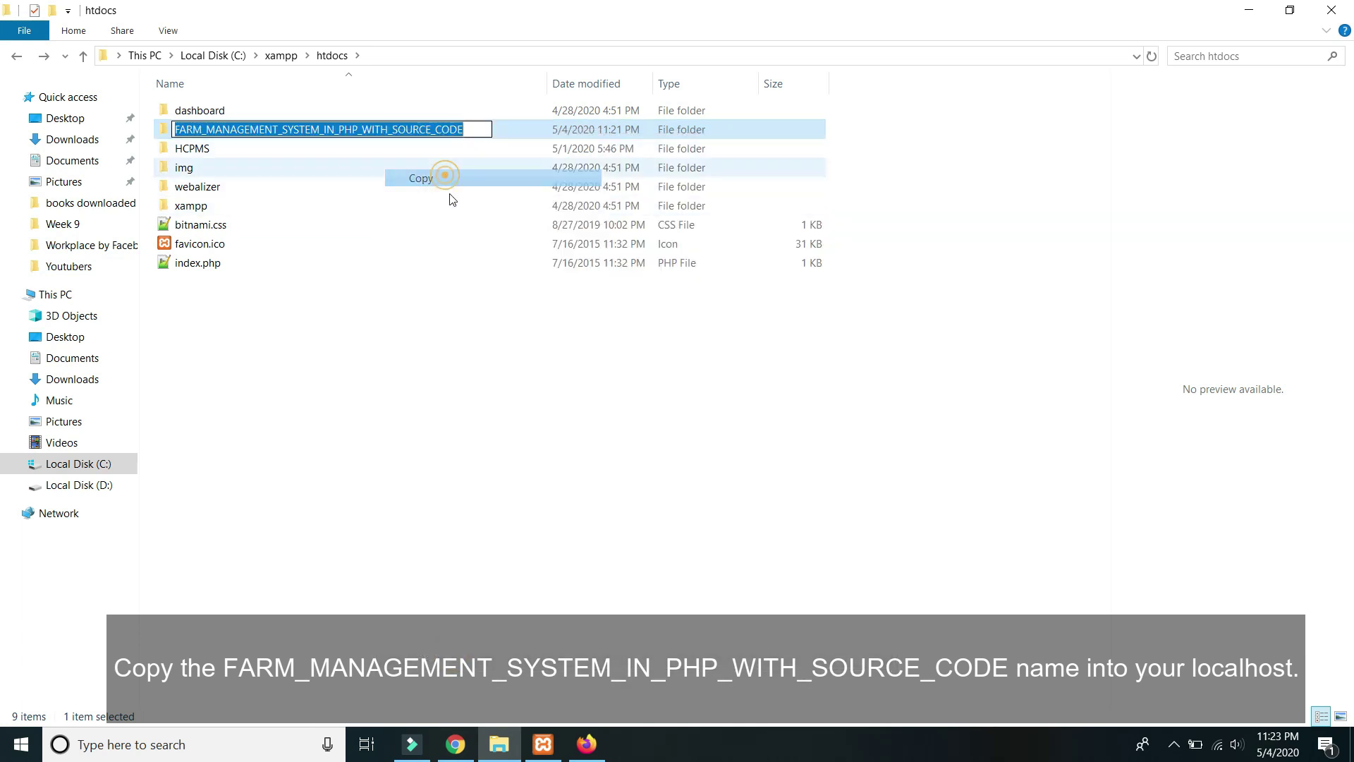
click(586, 745)
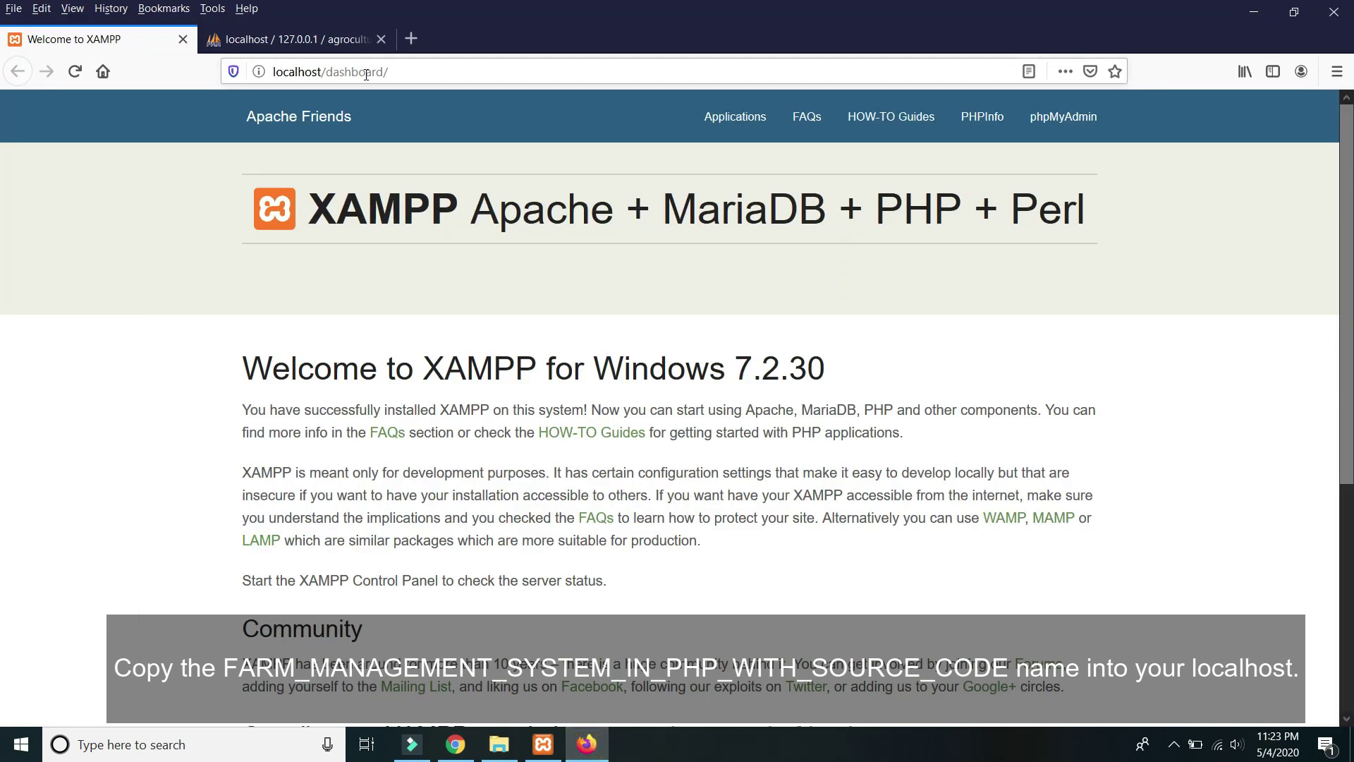
Replace 'dashboard' in the localhost address with the project folder name and load it.
click(365, 74)
click(409, 70)
drag(412, 70, 340, 71)
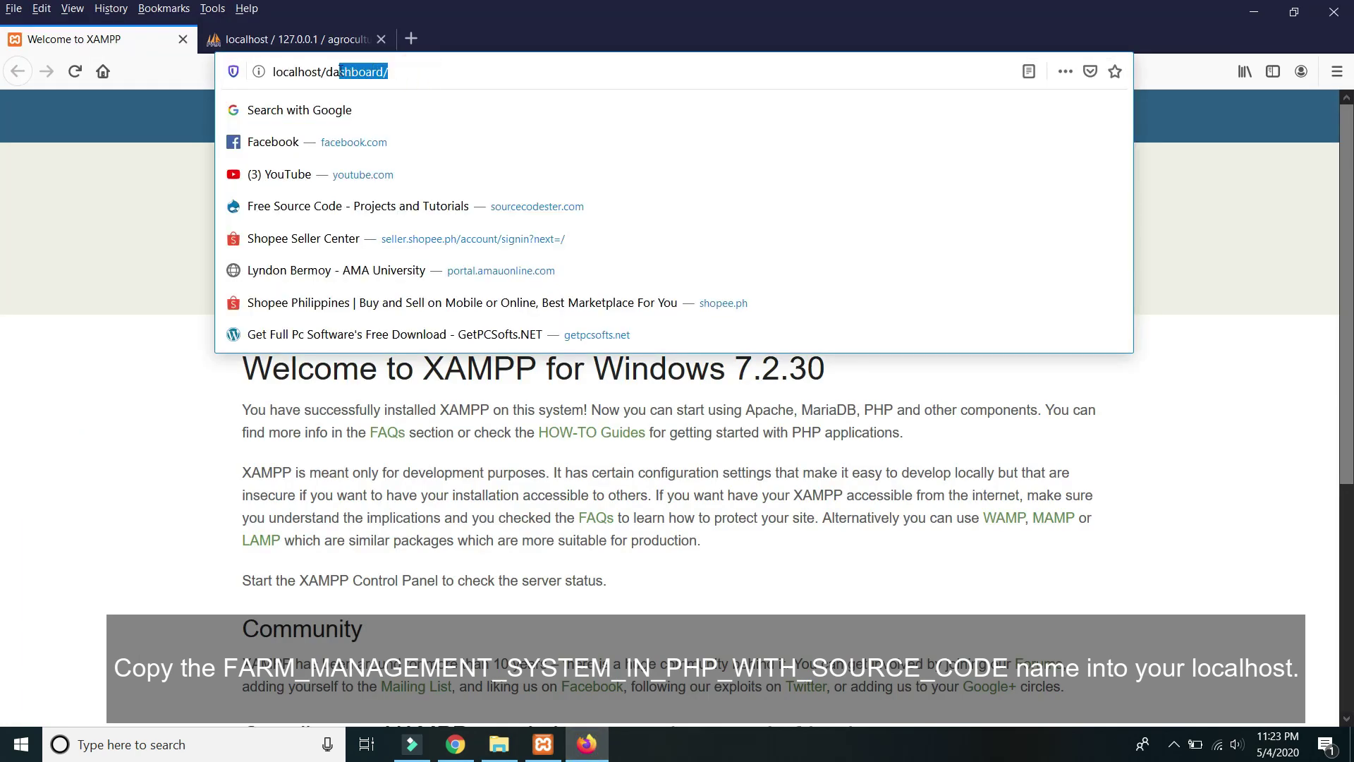
right_click(336, 72)
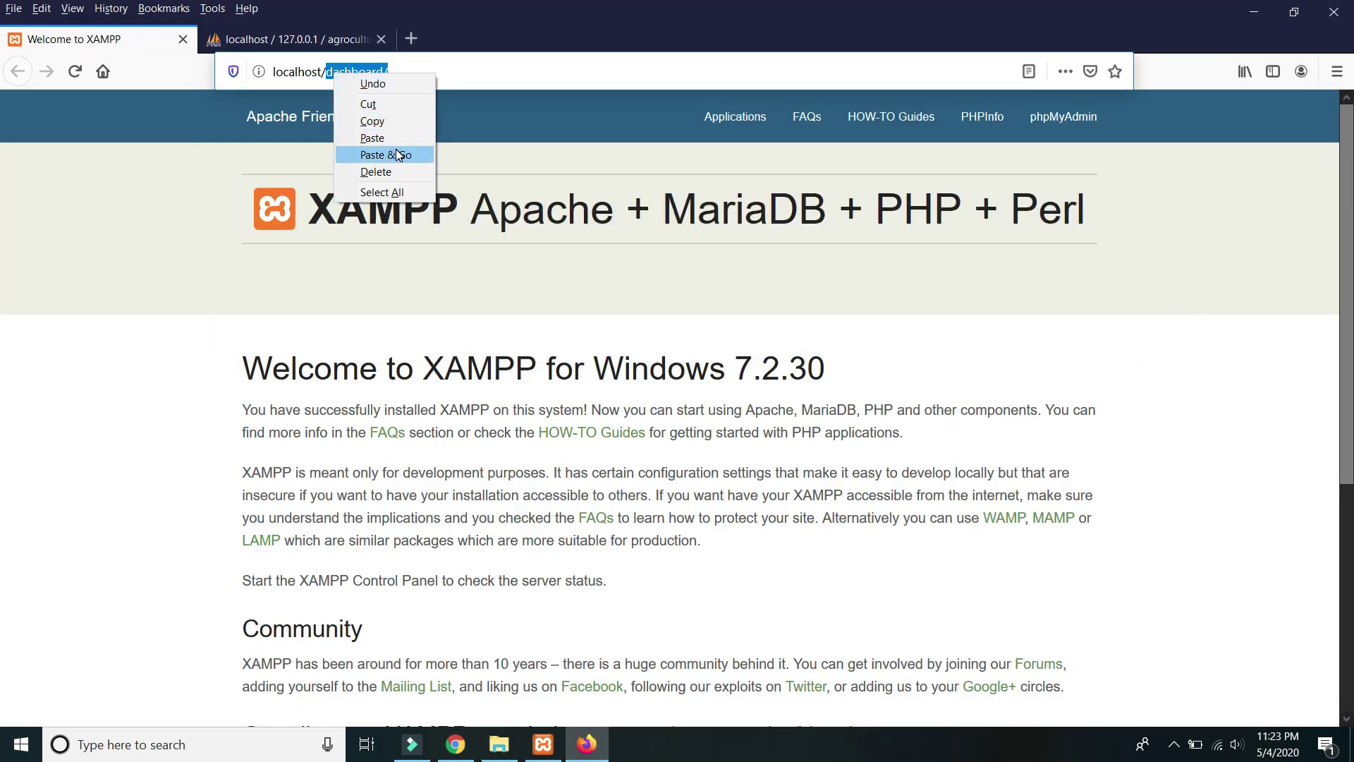
click(393, 138)
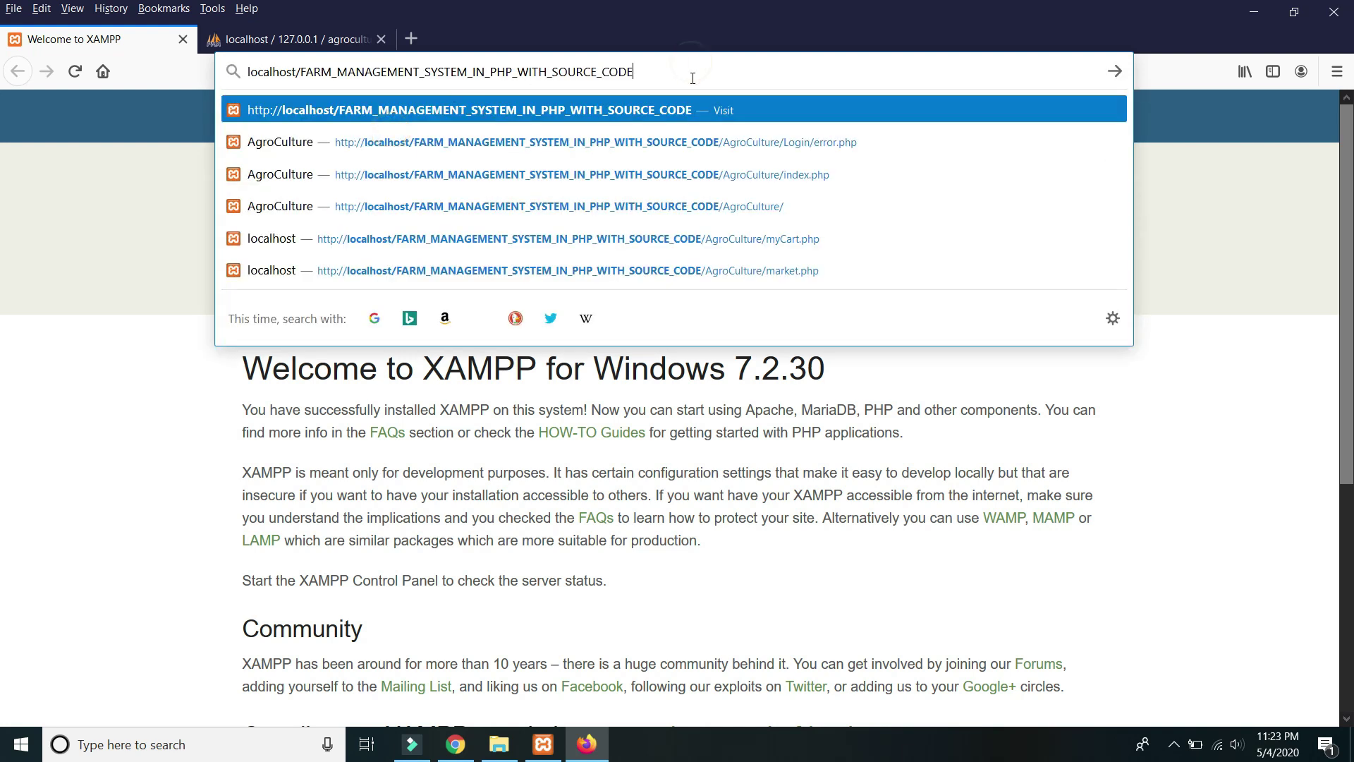
click(599, 111)
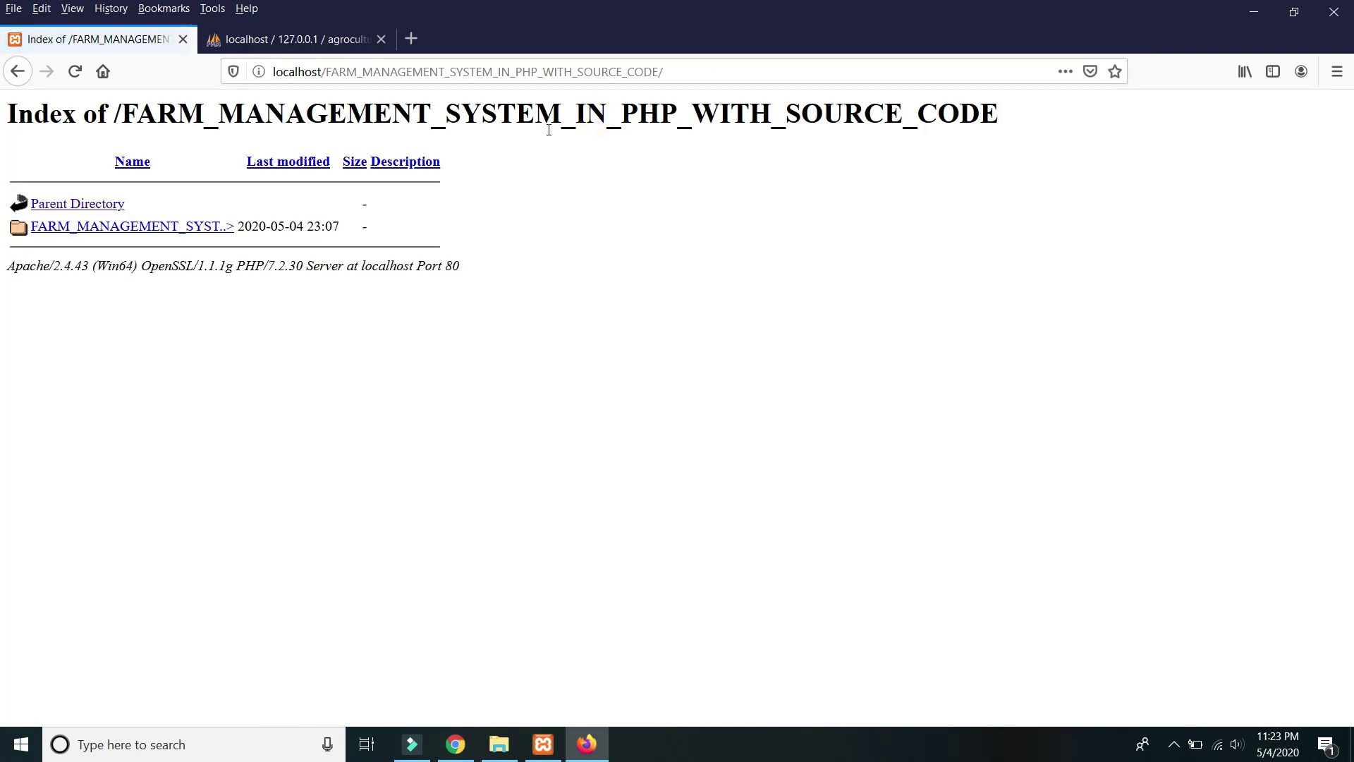
Open the nested folders to the AgroCulture site and scroll through its homepage.
click(187, 228)
click(173, 260)
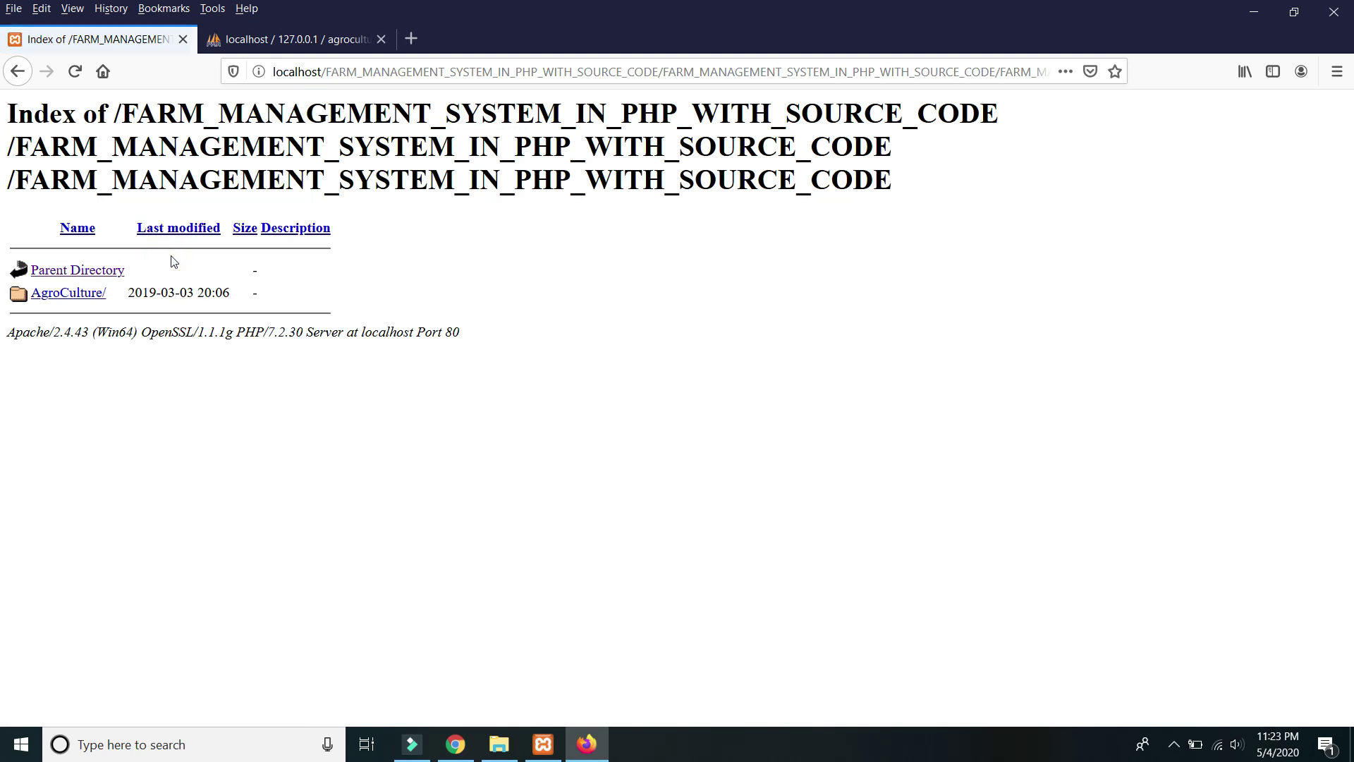
click(71, 293)
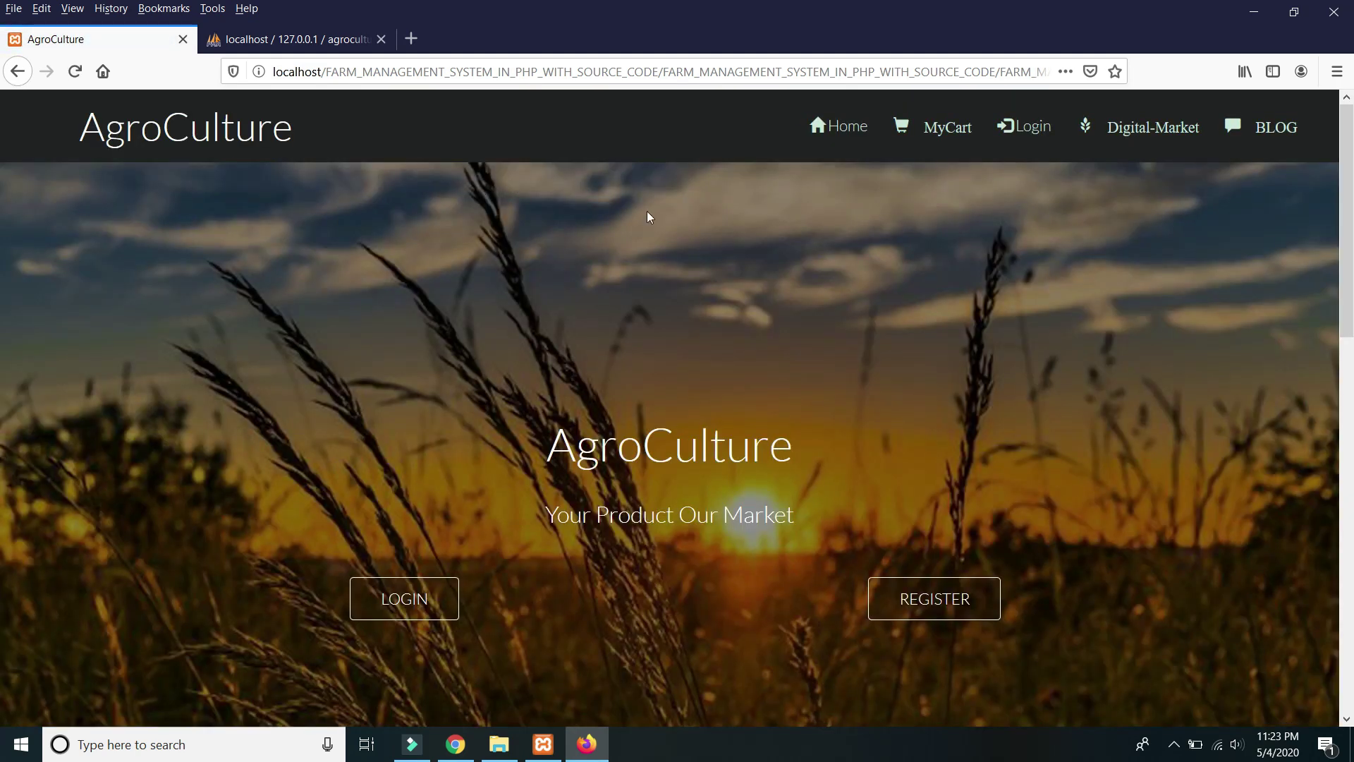
scroll(650, 225, down, 5)
scroll(656, 254, up, 3)
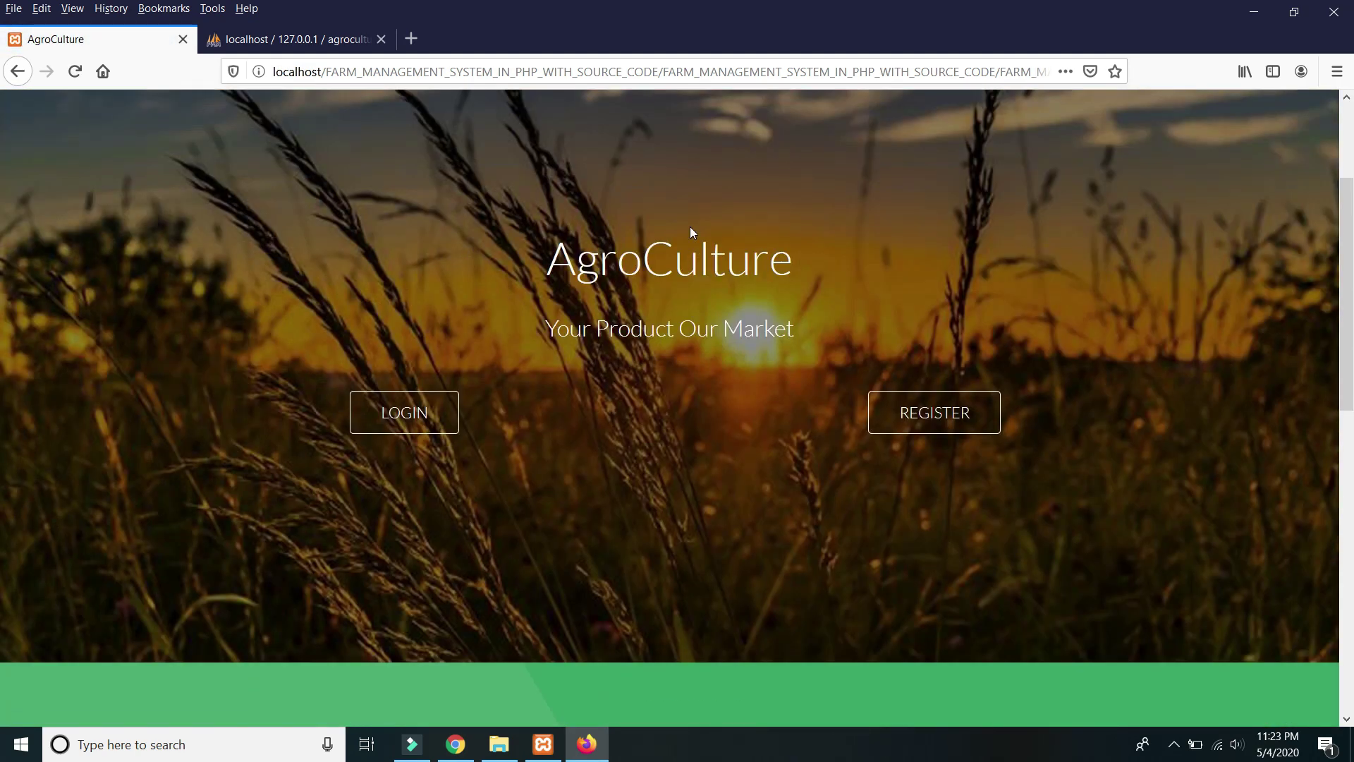
scroll(692, 228, up, 3)
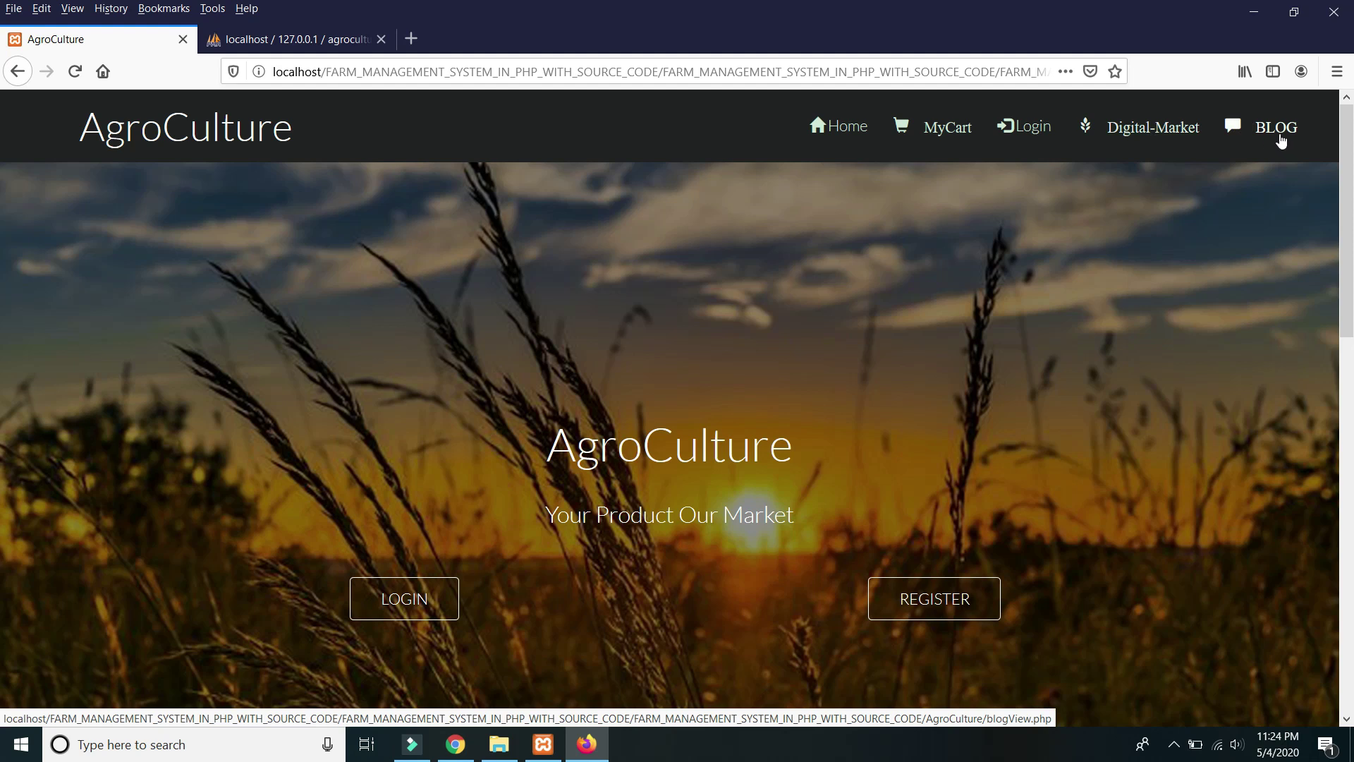
scroll(809, 286, down, 2)
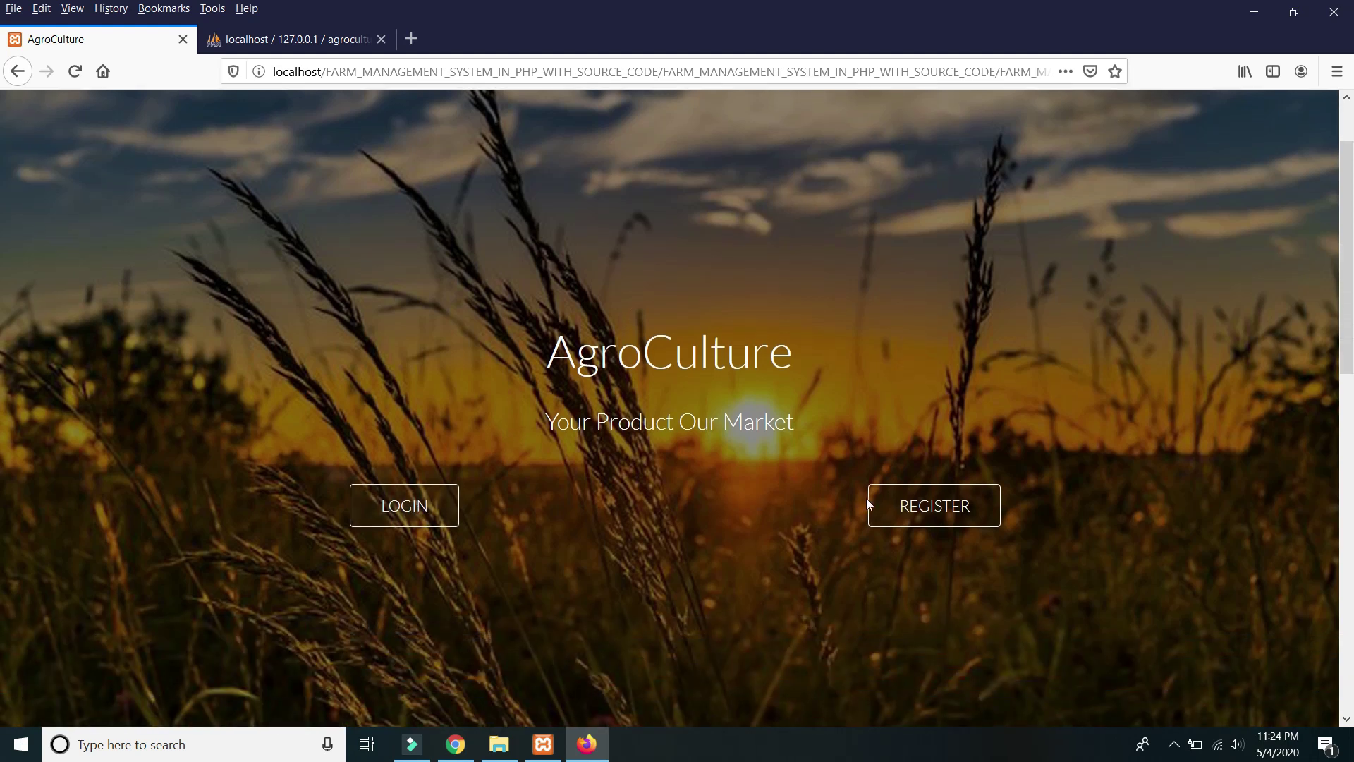
scroll(858, 495, down, 10)
scroll(701, 417, up, 2)
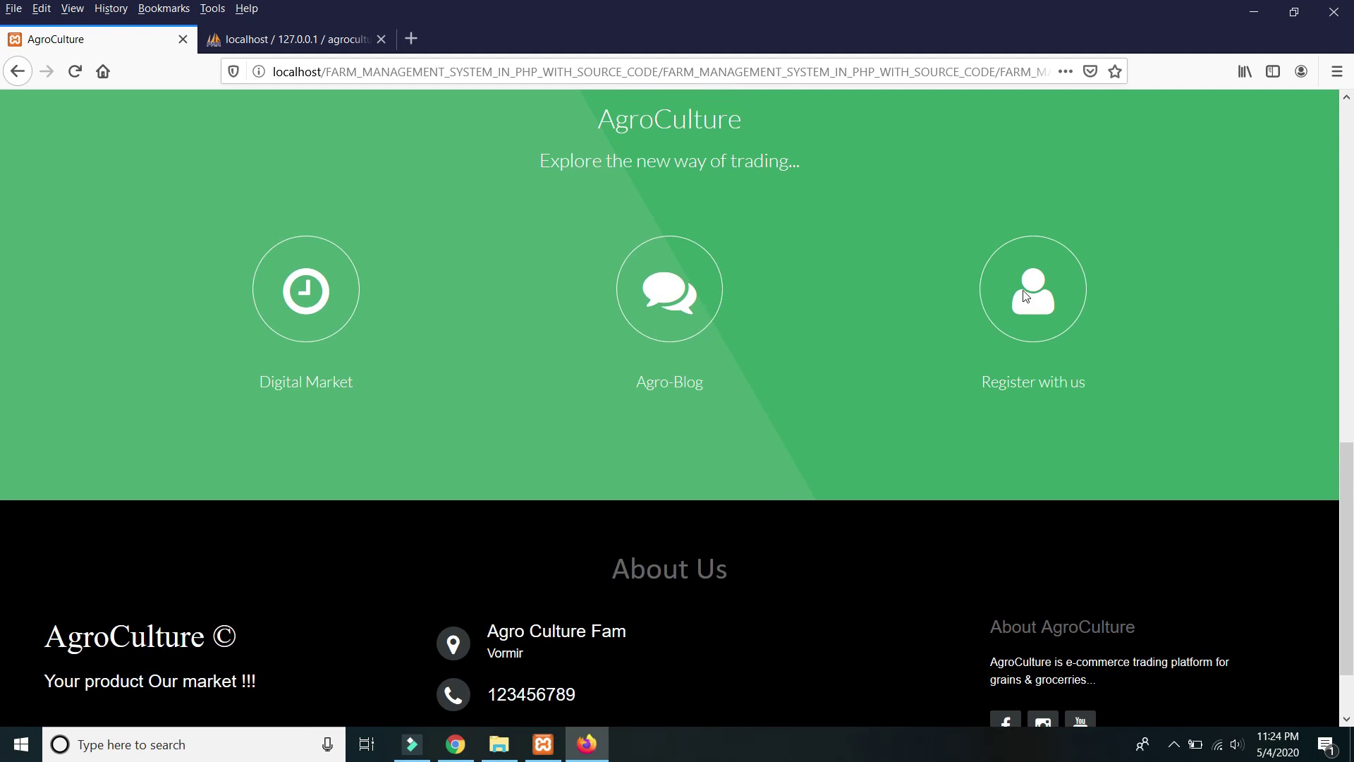
scroll(1032, 305, down, 2)
scroll(1010, 281, up, 8)
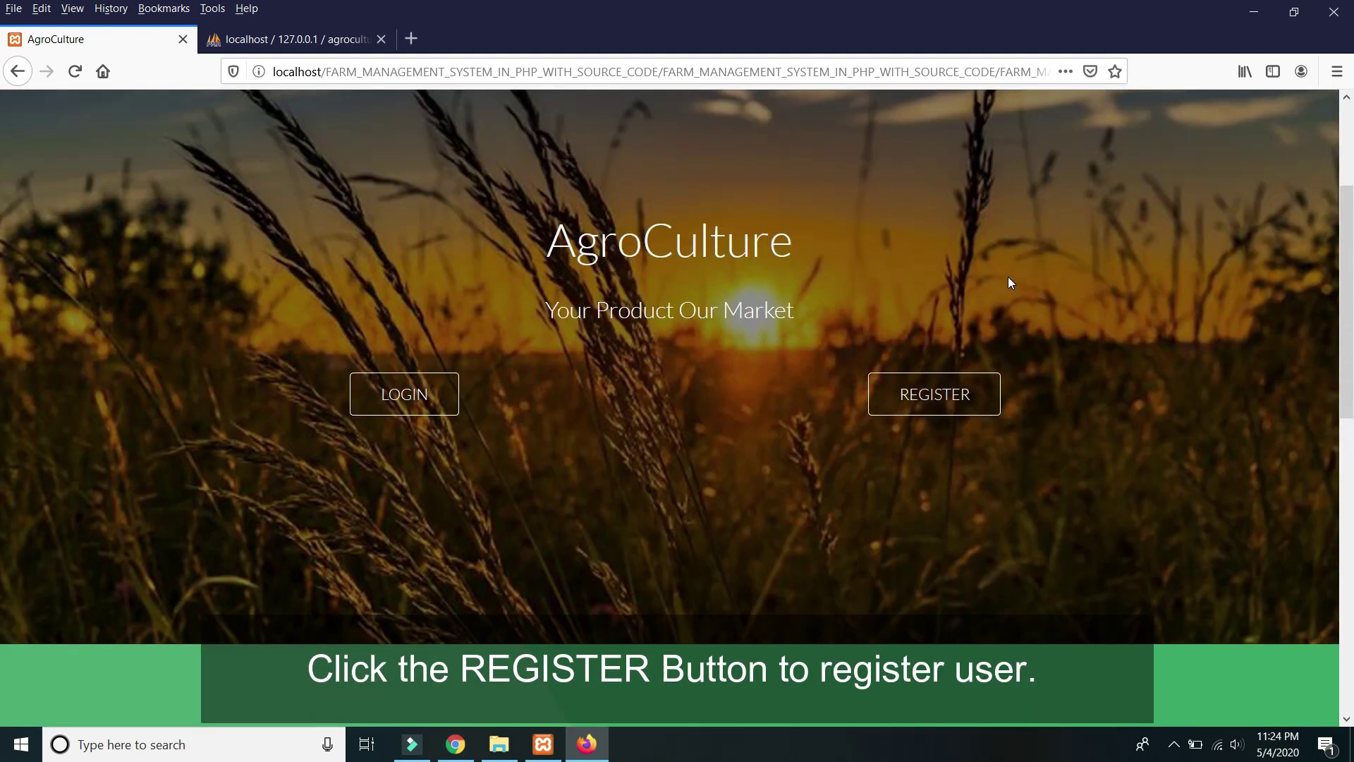
scroll(1009, 286, up, 4)
scroll(994, 350, down, 2)
Open the sign-up form and enter the farmer's name and username.
click(934, 487)
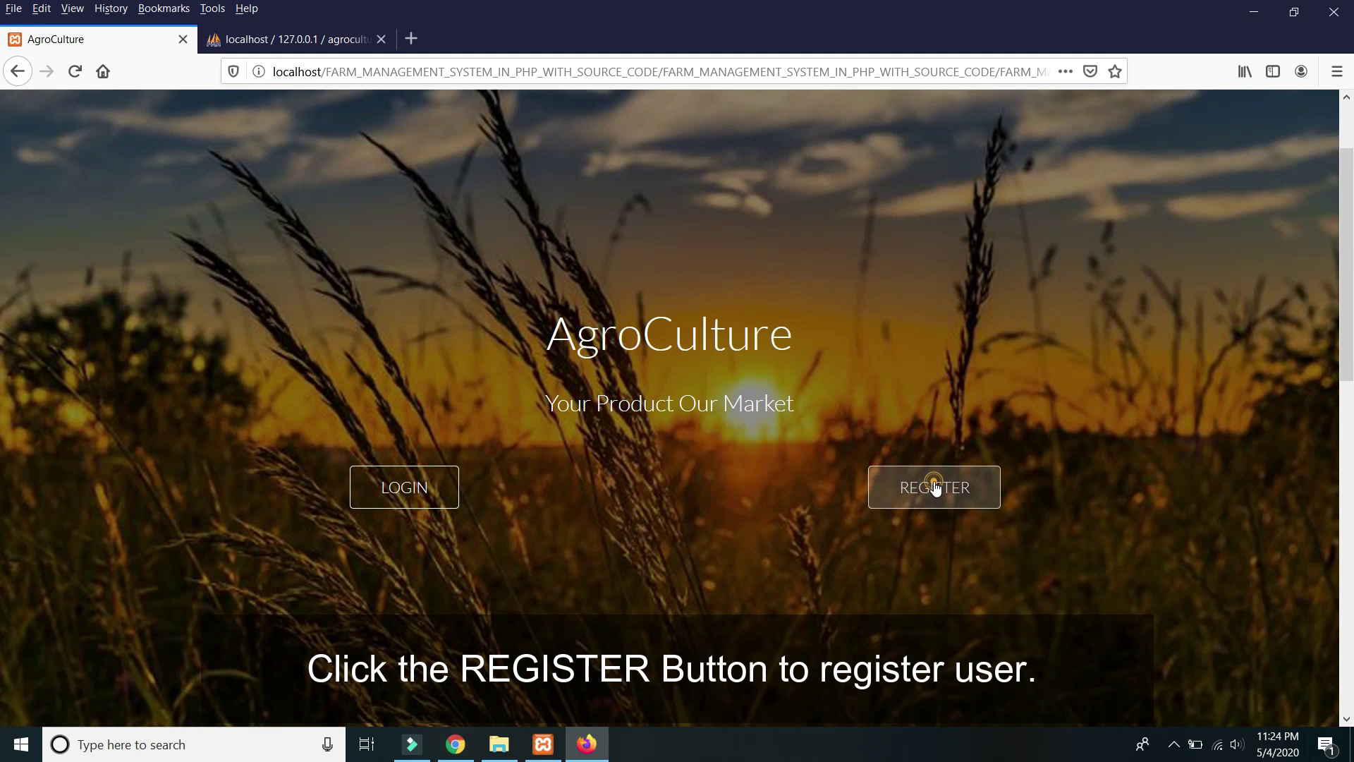
click(435, 315)
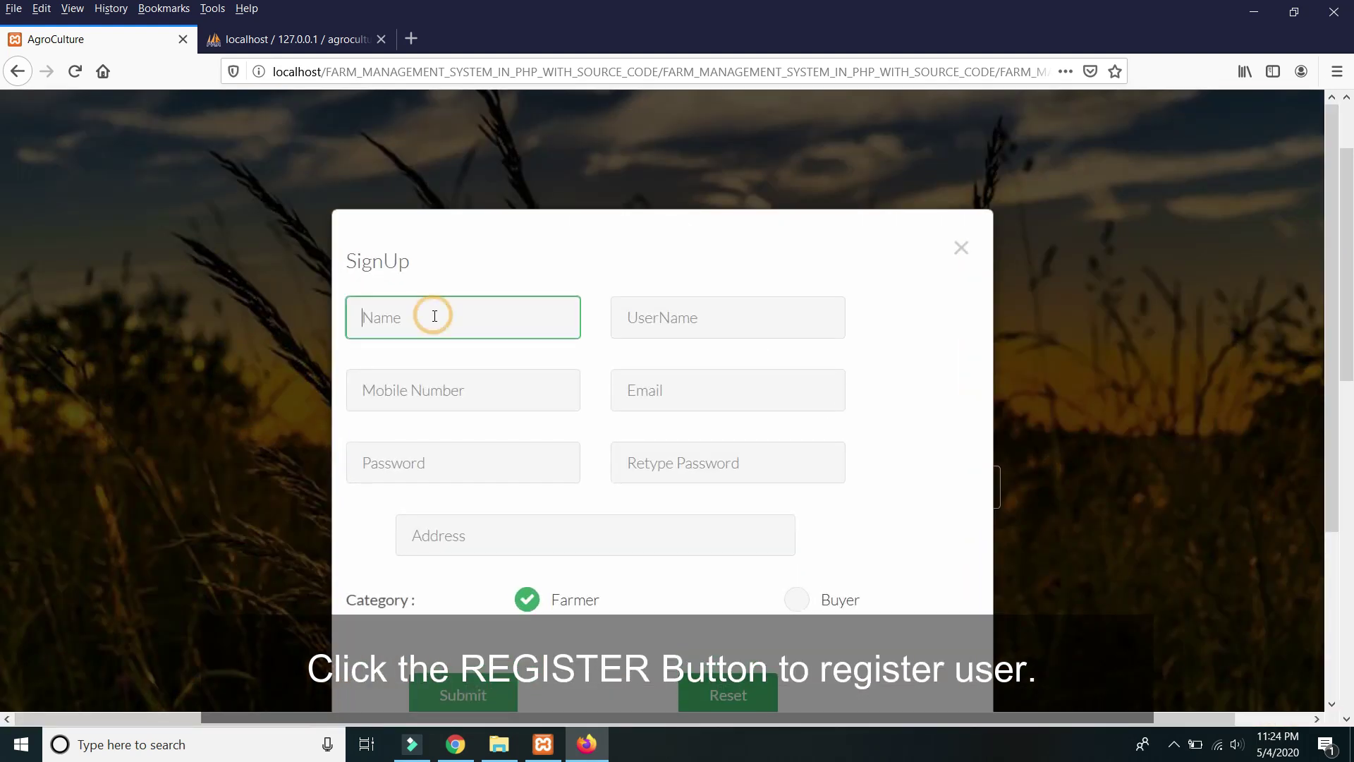
text(Lyndon)
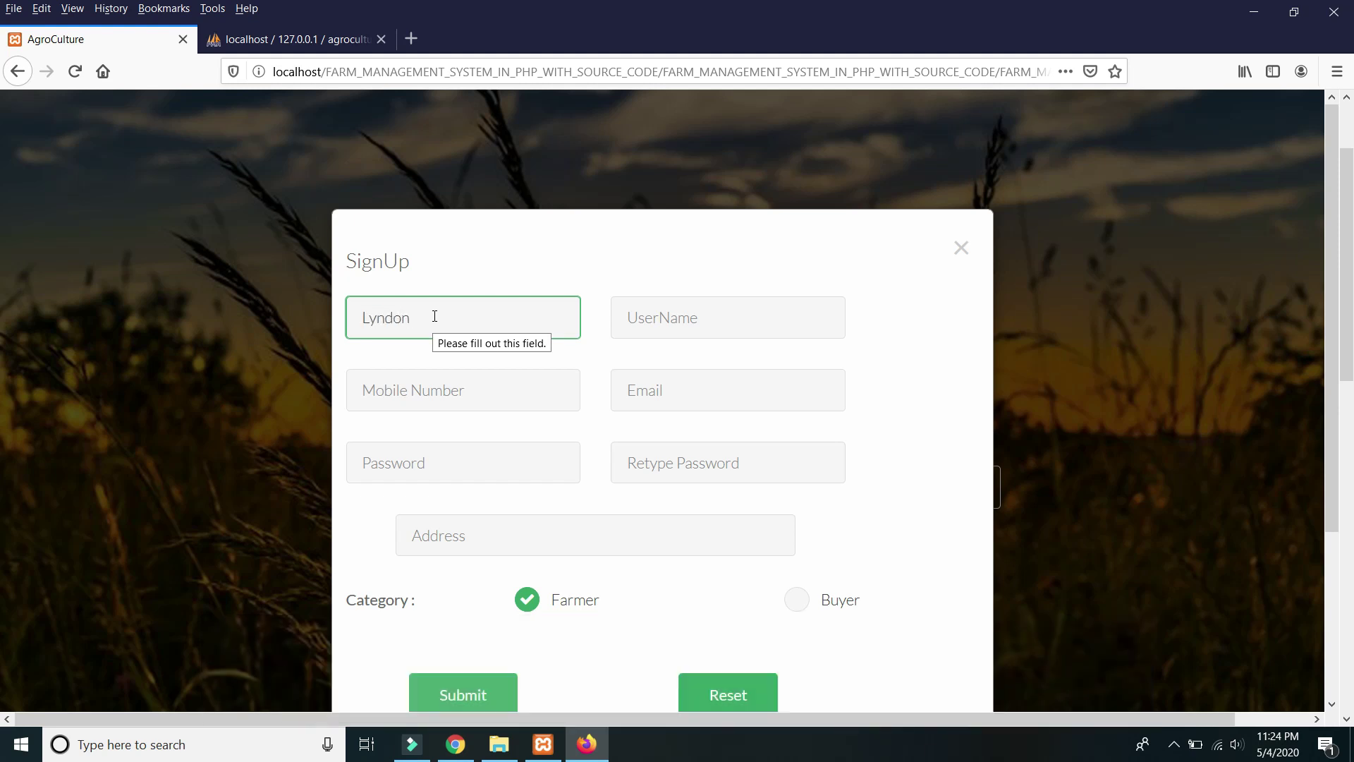
key(Tab)
text(Be)
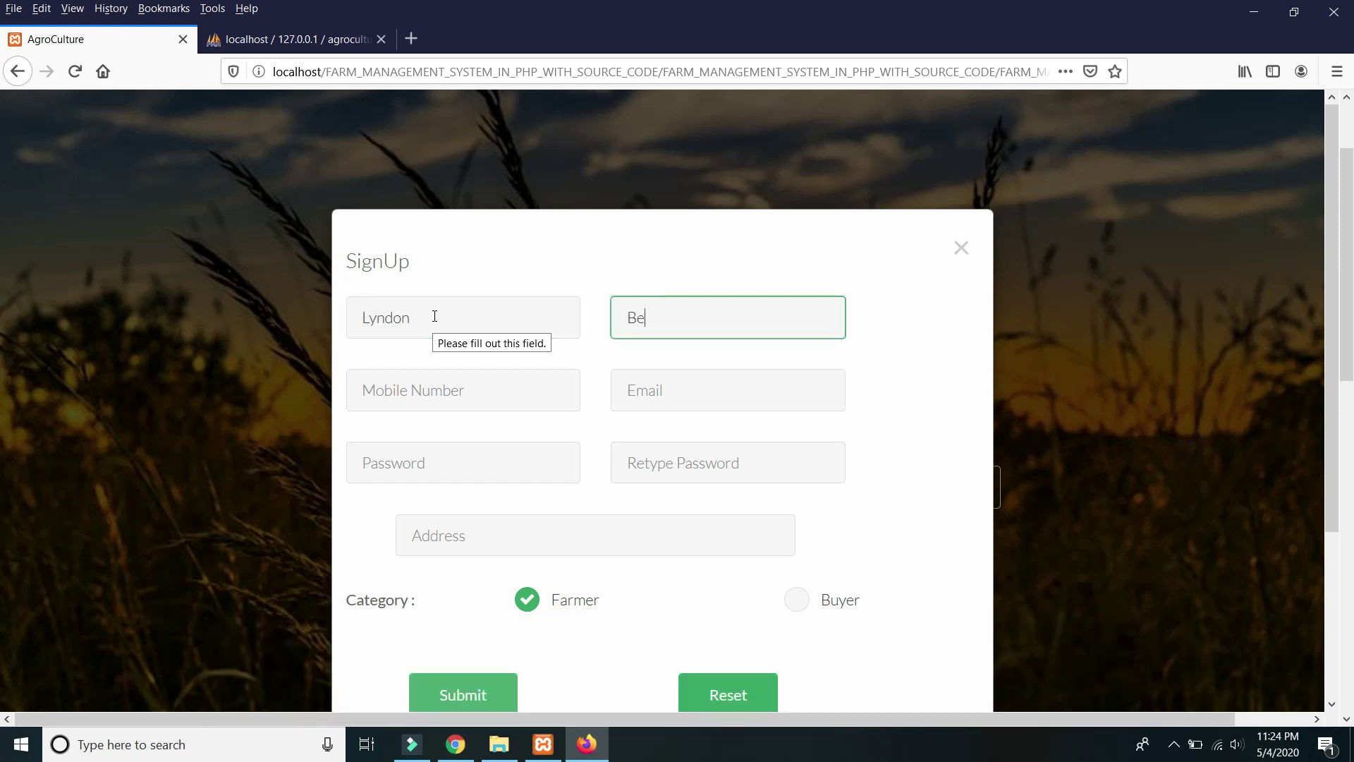
Enter the mobile number, fill the e-mail from a saved login, and set a new password.
click(409, 395)
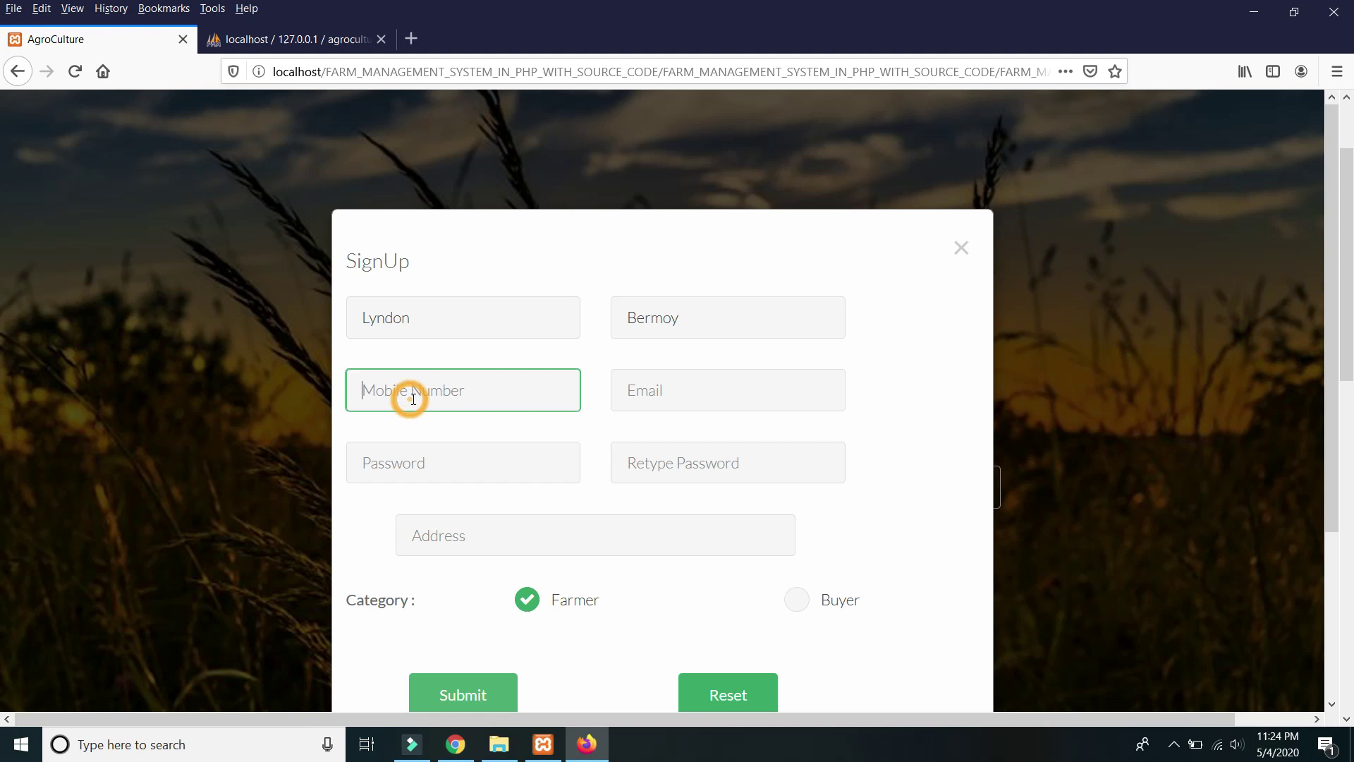
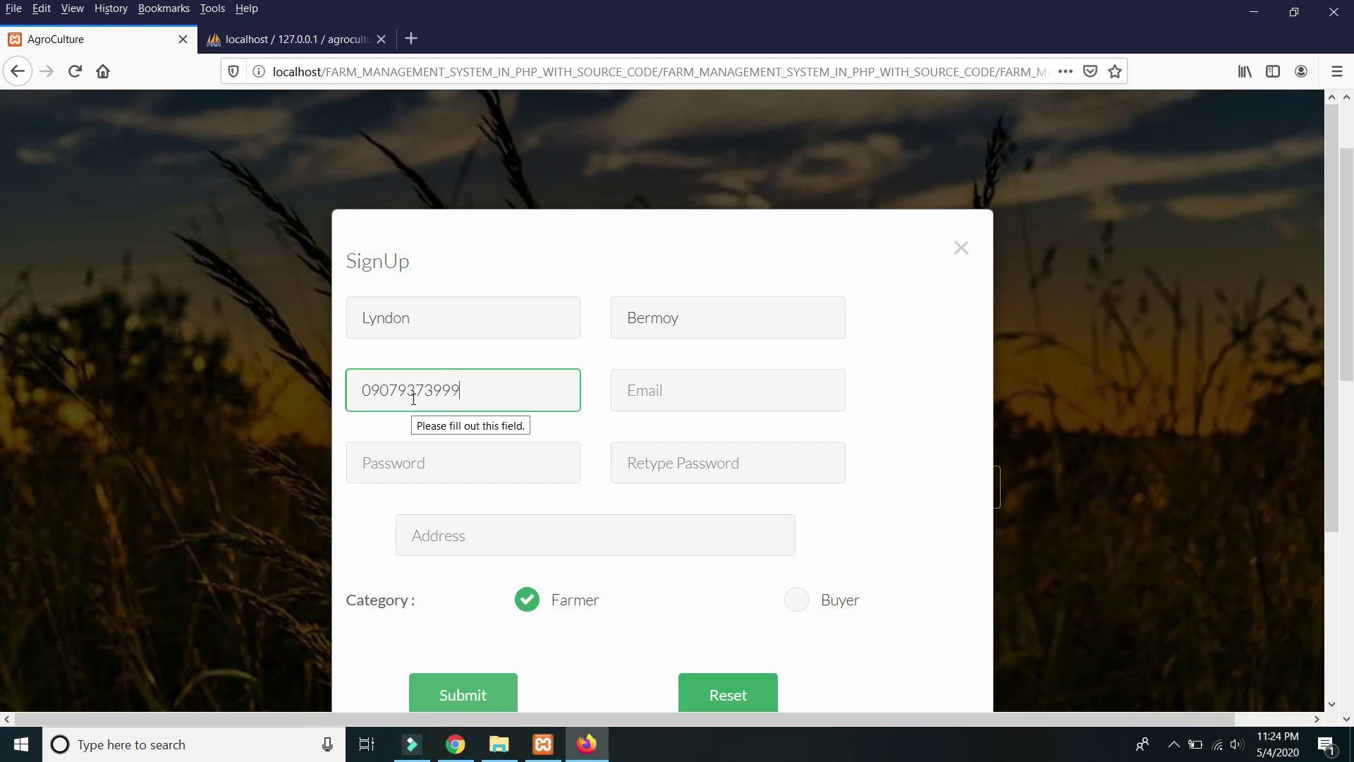
key(Tab)
text(d)
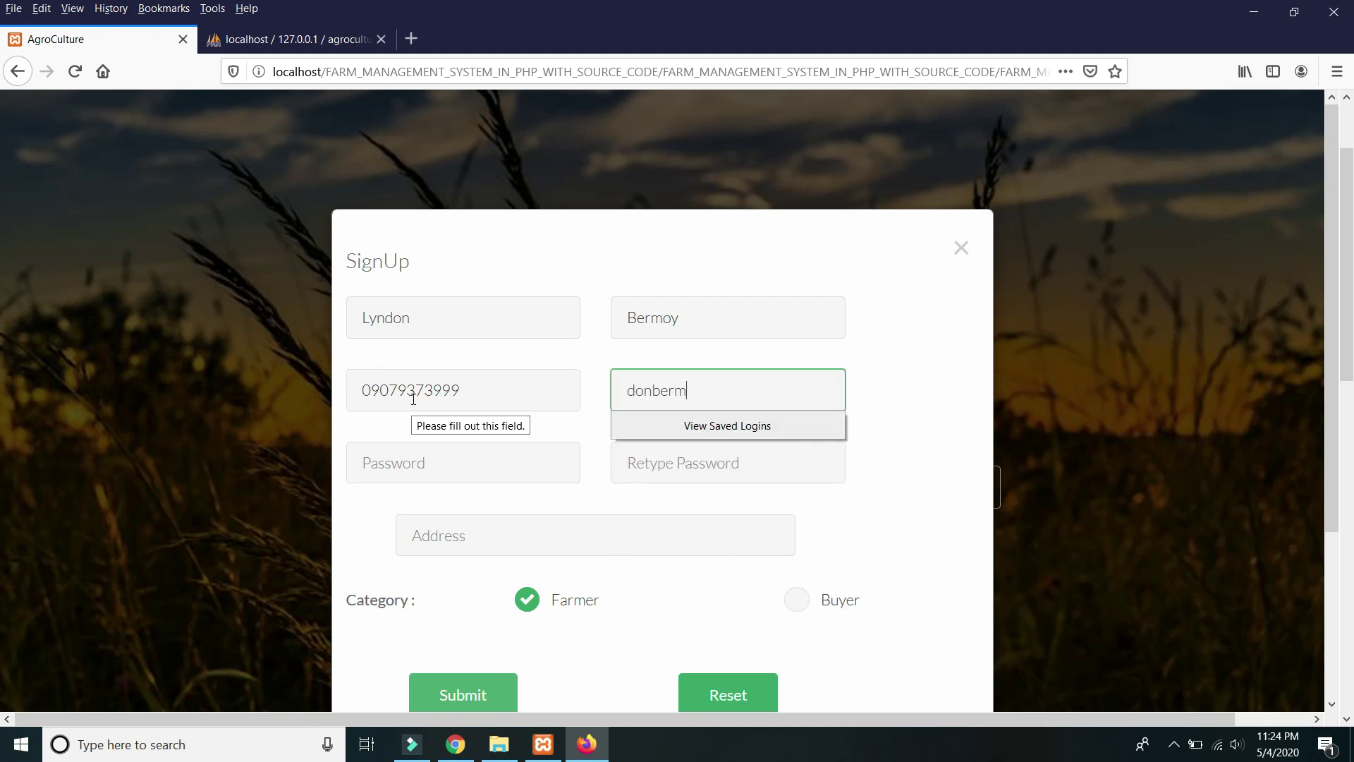
text(onbe)
key(BackSpace)
key(BackSpace)
key(BackSpace)
key(BackSpace)
key(BackSpace)
text(s)
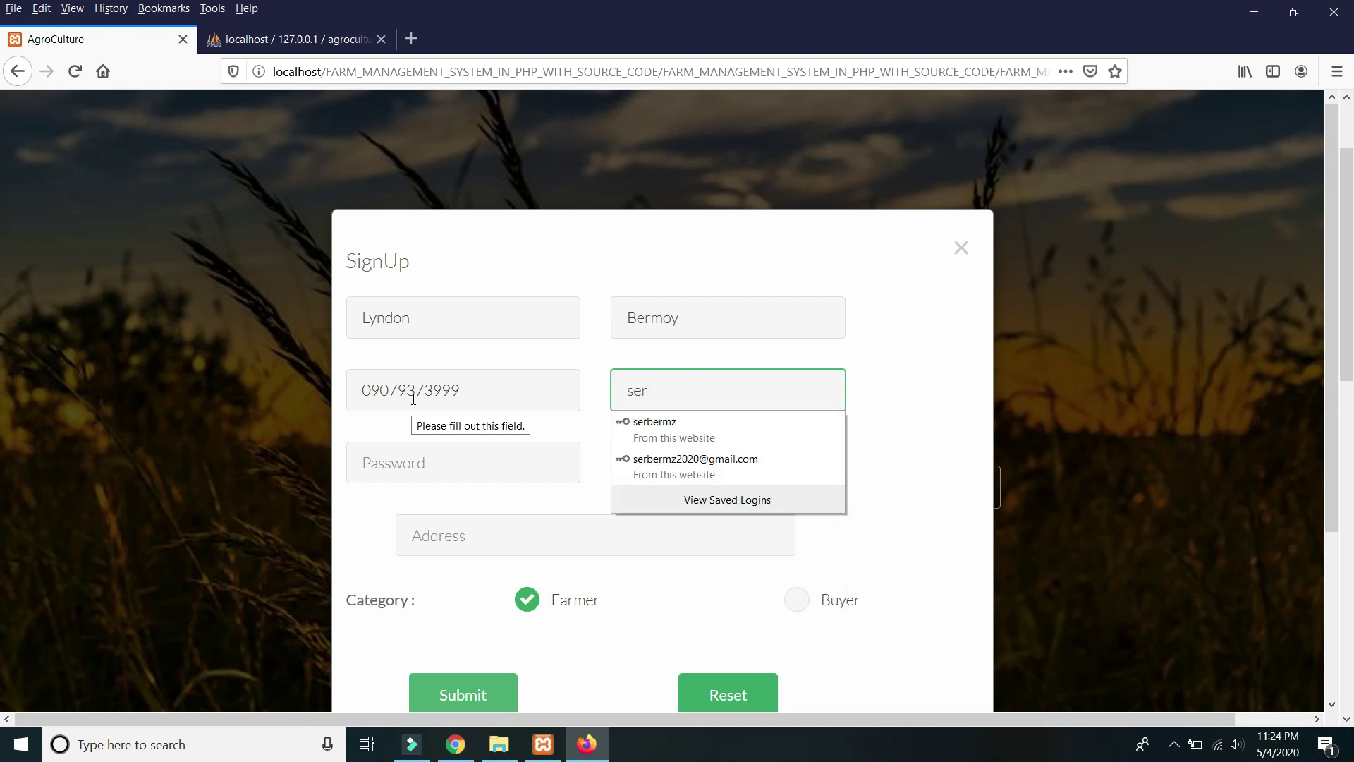
text(er)
click(677, 462)
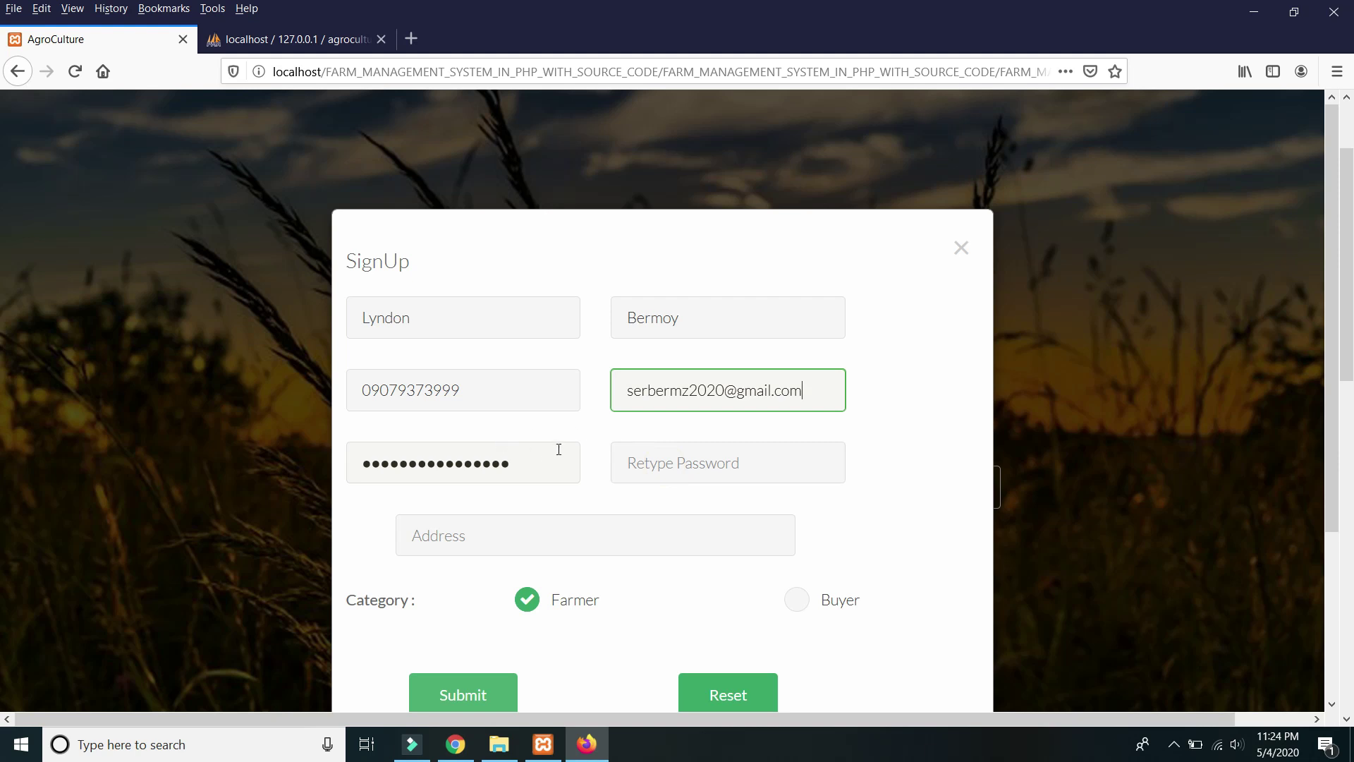
scroll(558, 449, down, 2)
double_click(532, 355)
text(1234567890123456)
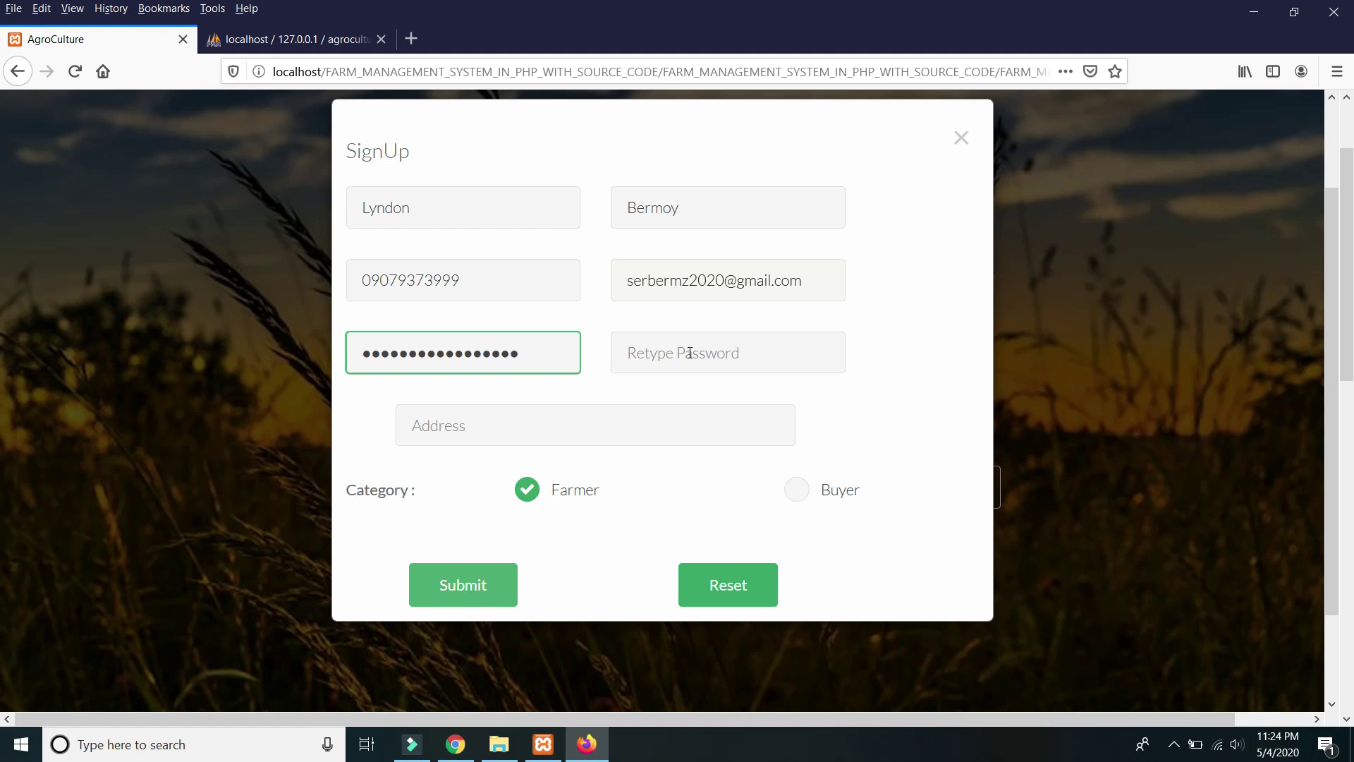
Retype the password, enter the address, and submit the registration as a Farmer.
click(690, 353)
click(875, 317)
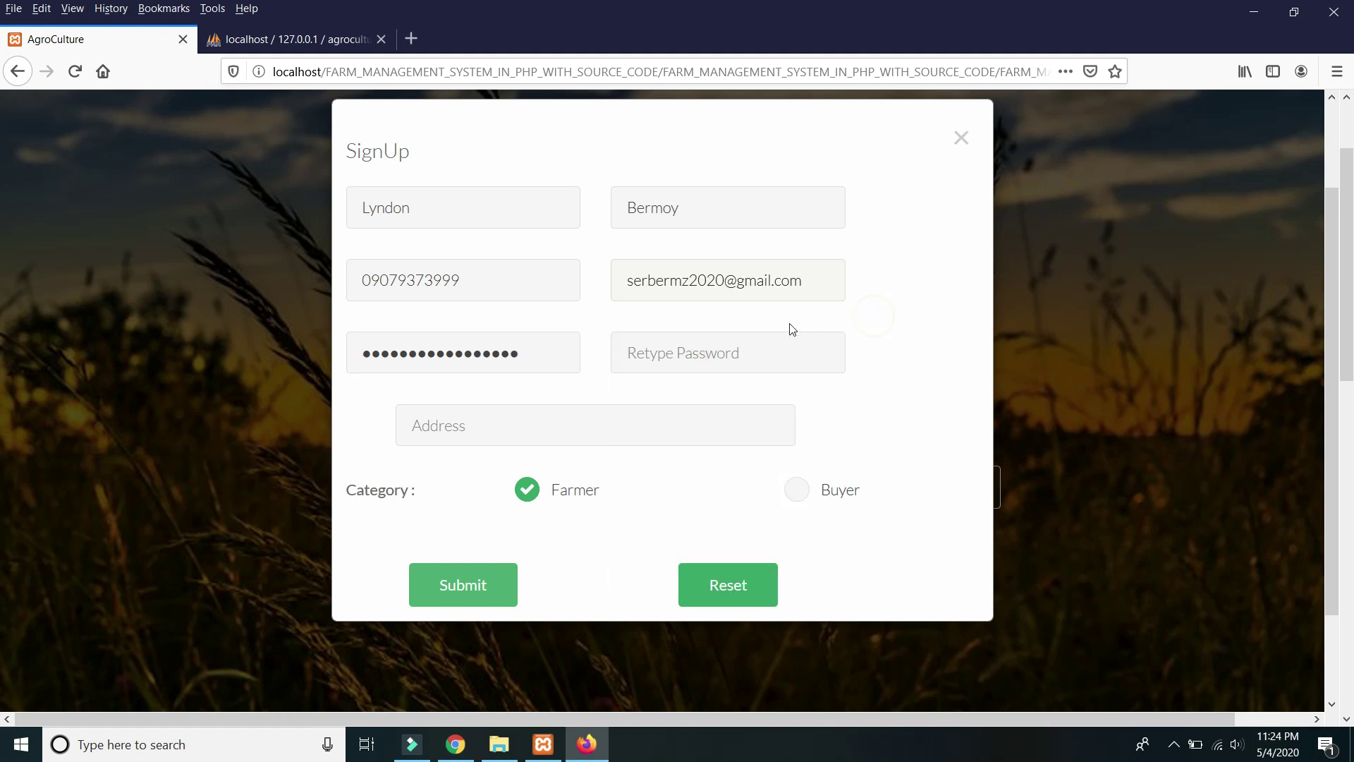
click(688, 344)
click(688, 344)
text(12)
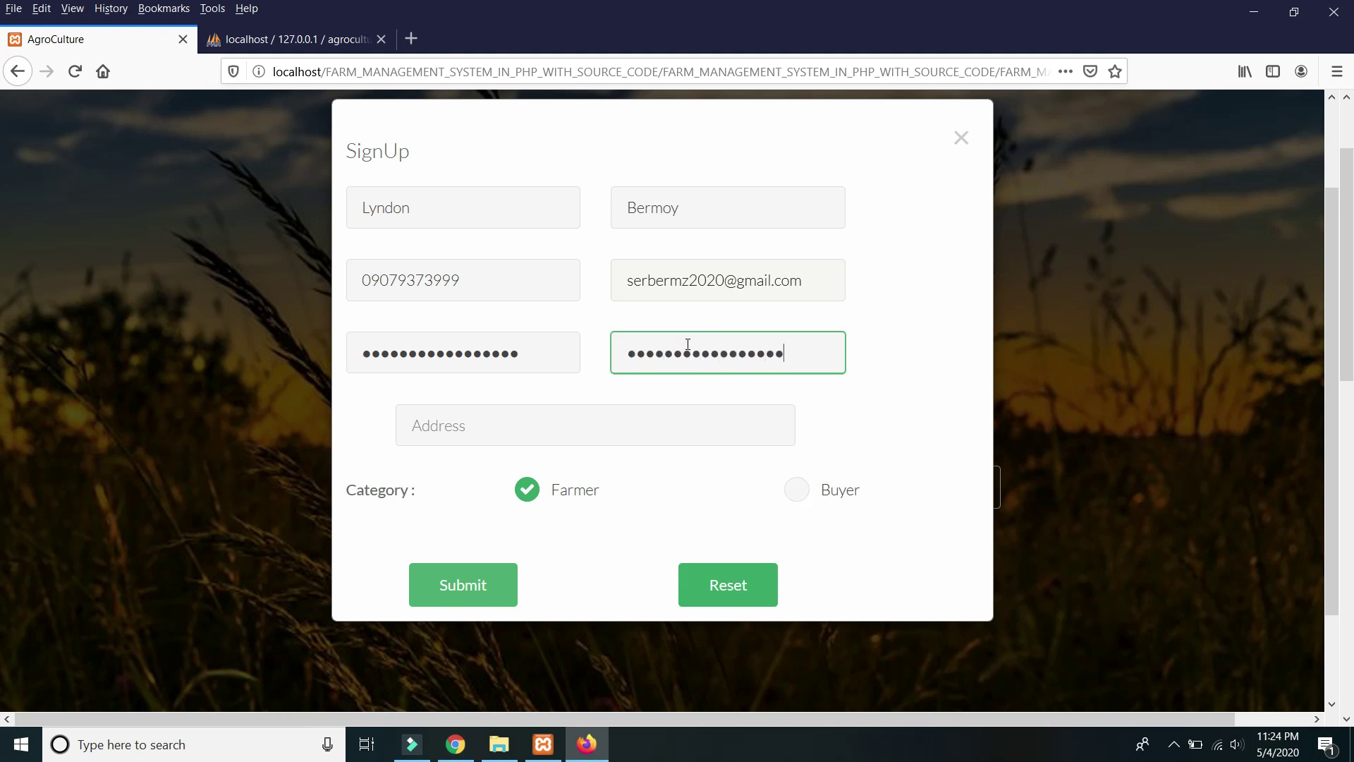
click(482, 413)
scroll(522, 411, down, 3)
scroll(541, 409, up, 3)
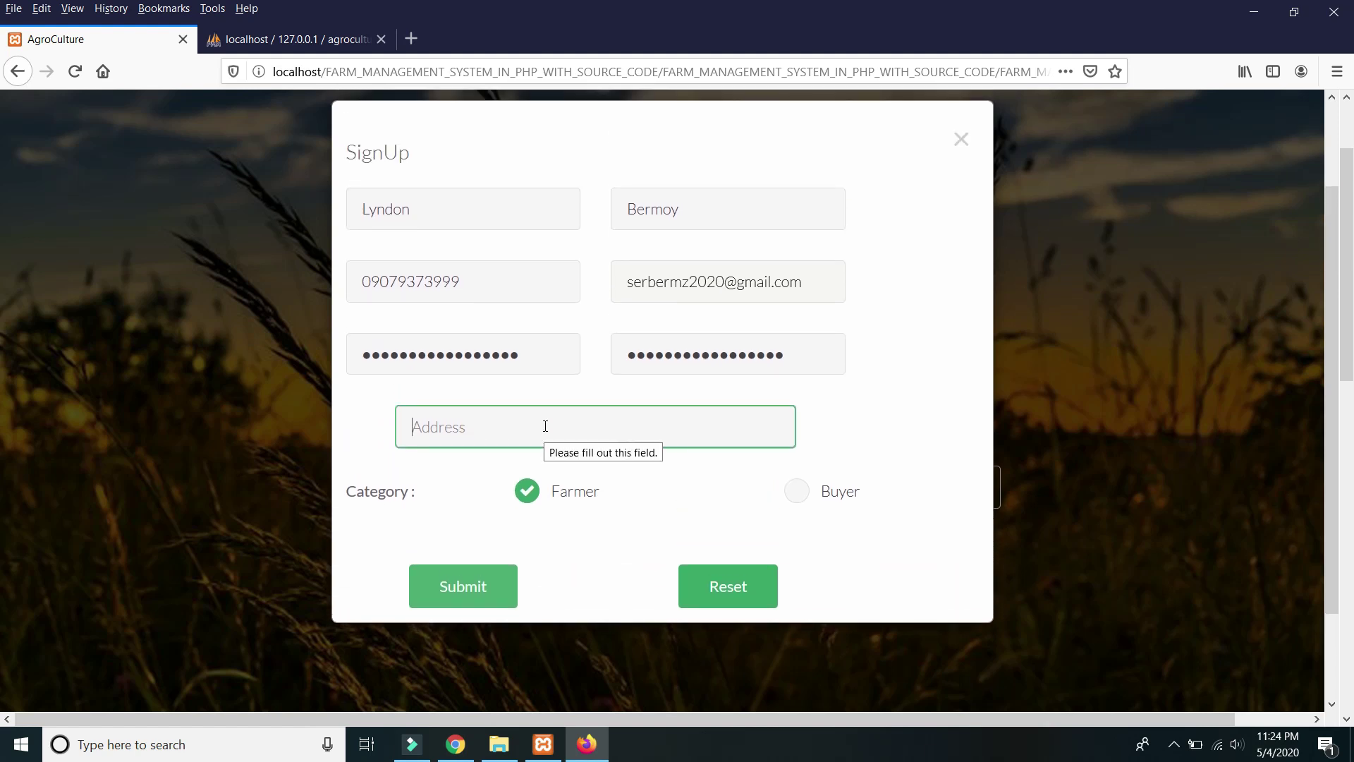
text(Manila, Philippine)
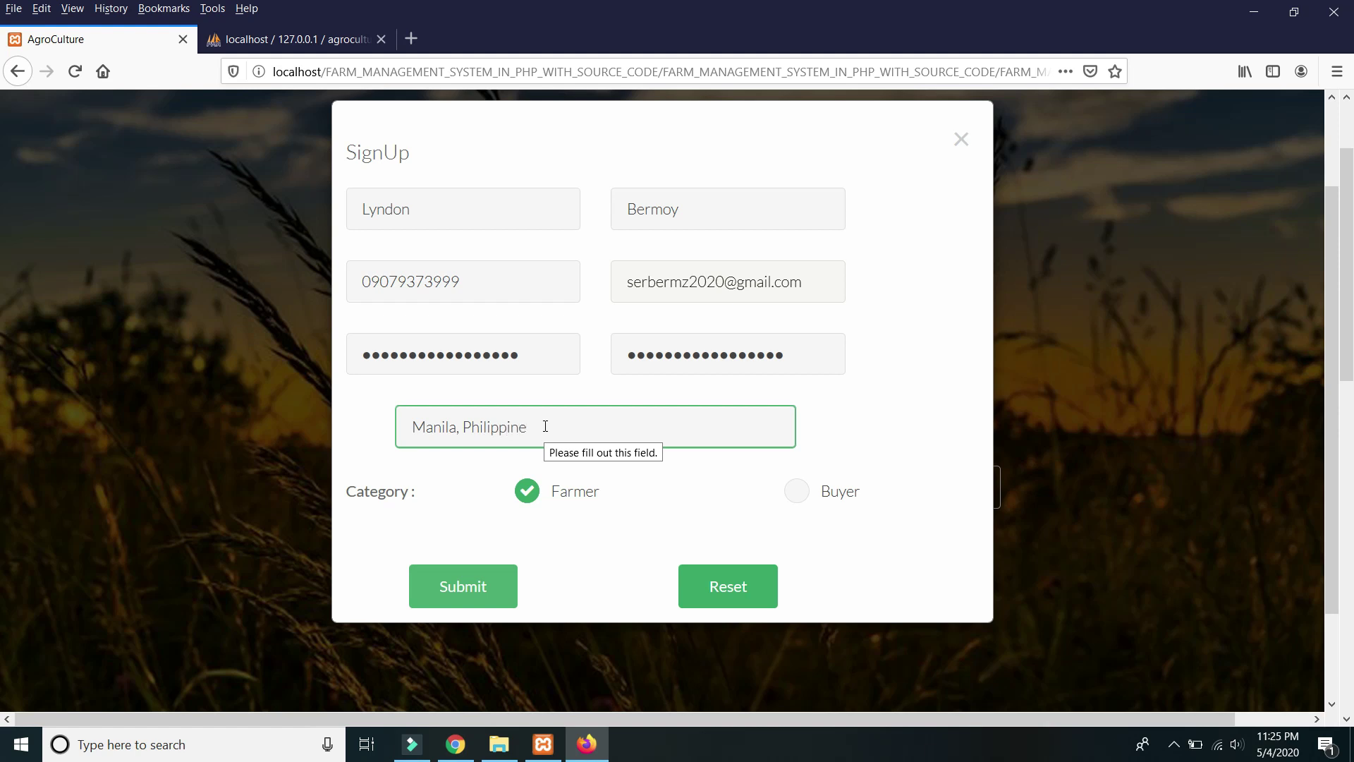
text(s)
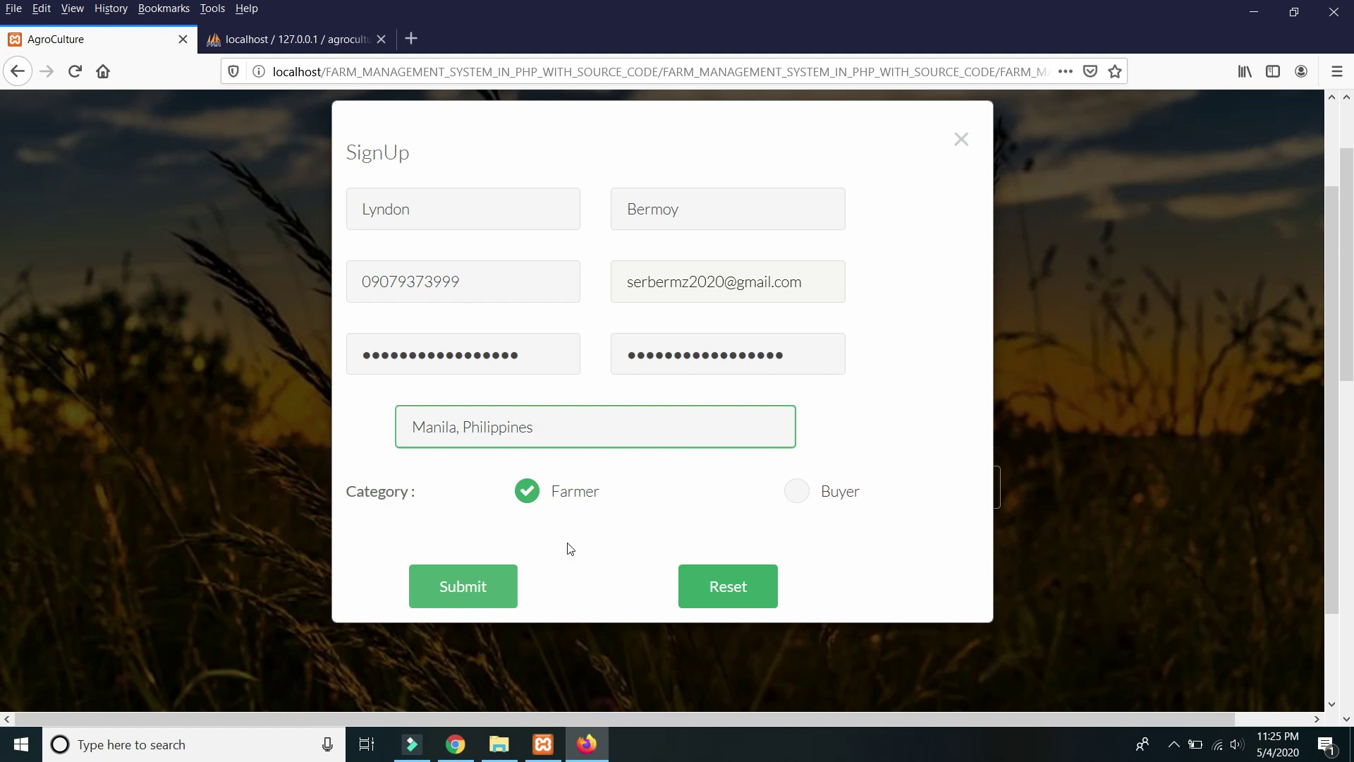
click(477, 586)
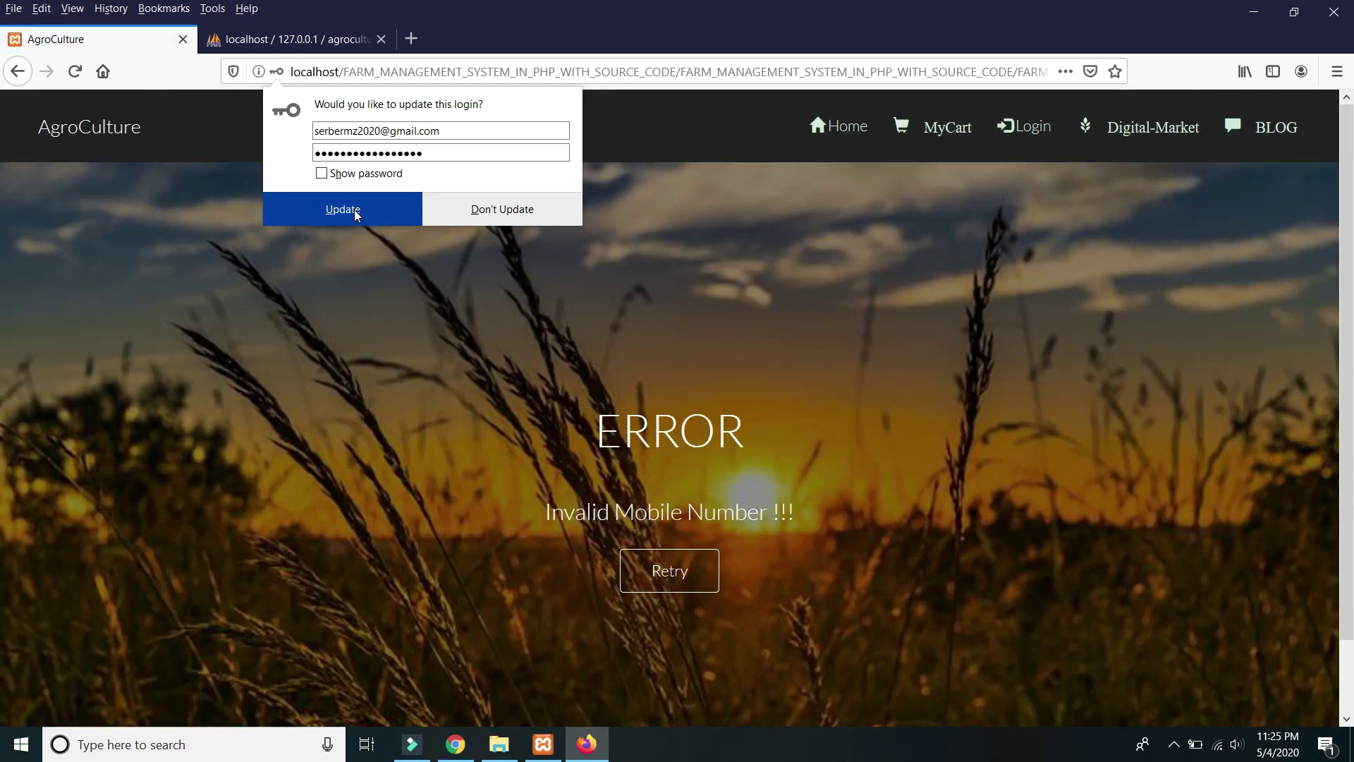
Update the saved login in Firefox and view the Invalid Mobile Number error.
click(374, 213)
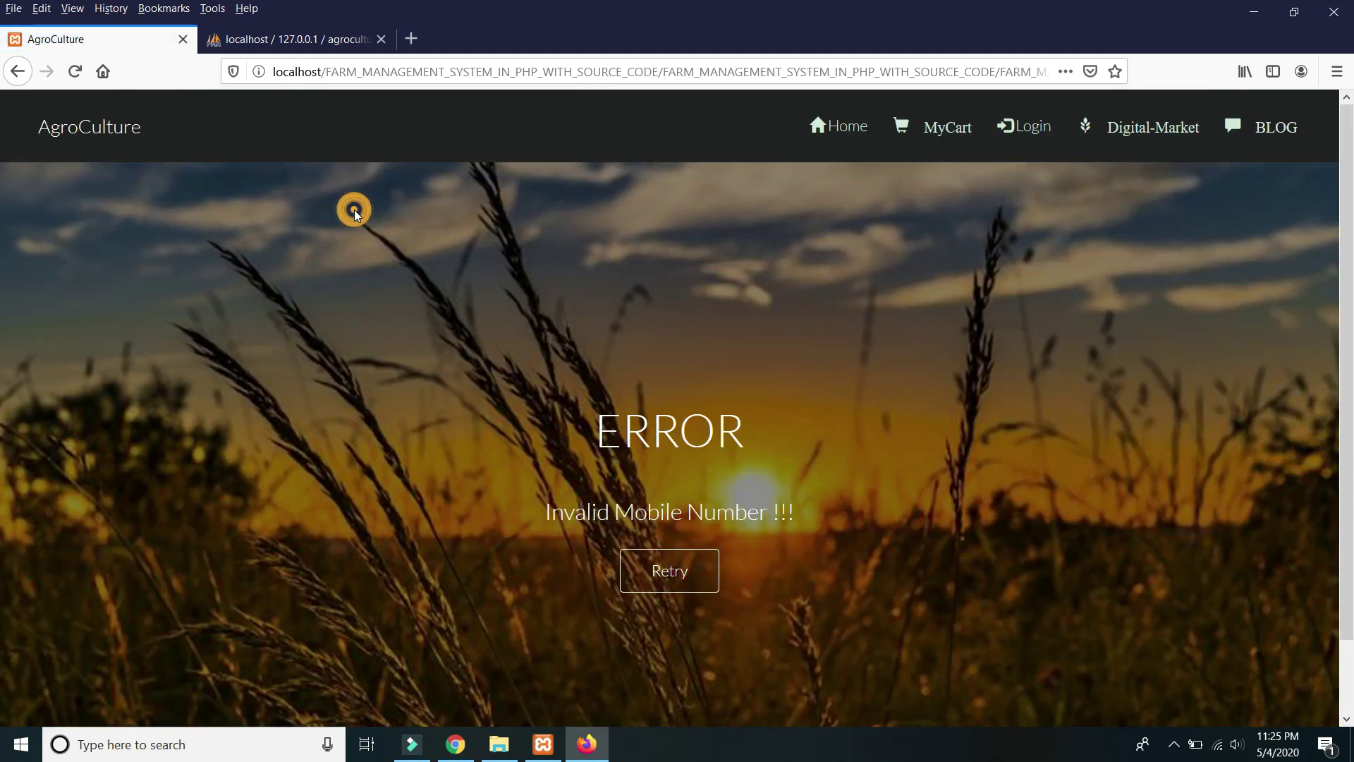
scroll(812, 318, down, 1)
scroll(734, 379, up, 1)
scroll(756, 374, down, 1)
Retry past the error and return to the AgroCulture home page via Login.
click(677, 504)
scroll(788, 378, down, 3)
scroll(789, 381, up, 3)
click(1024, 134)
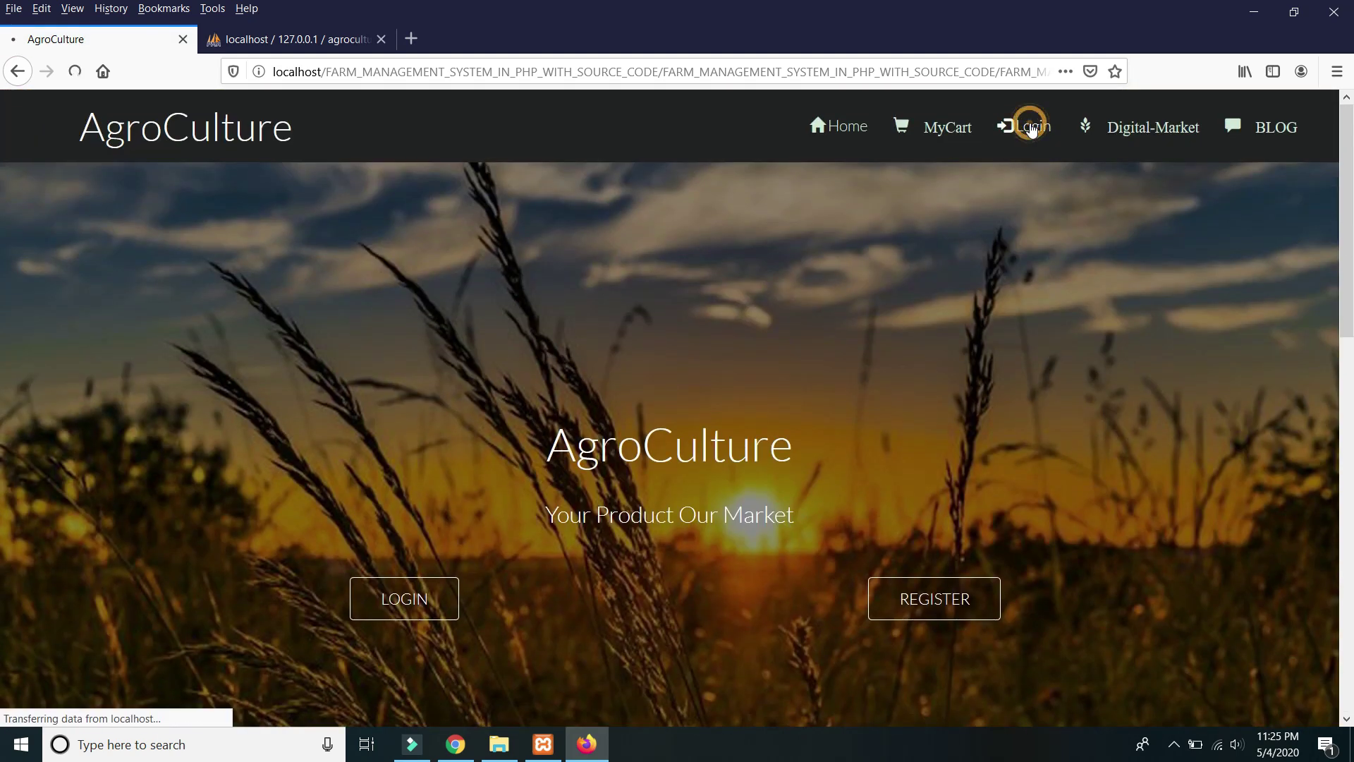
scroll(748, 374, down, 10)
scroll(748, 382, up, 10)
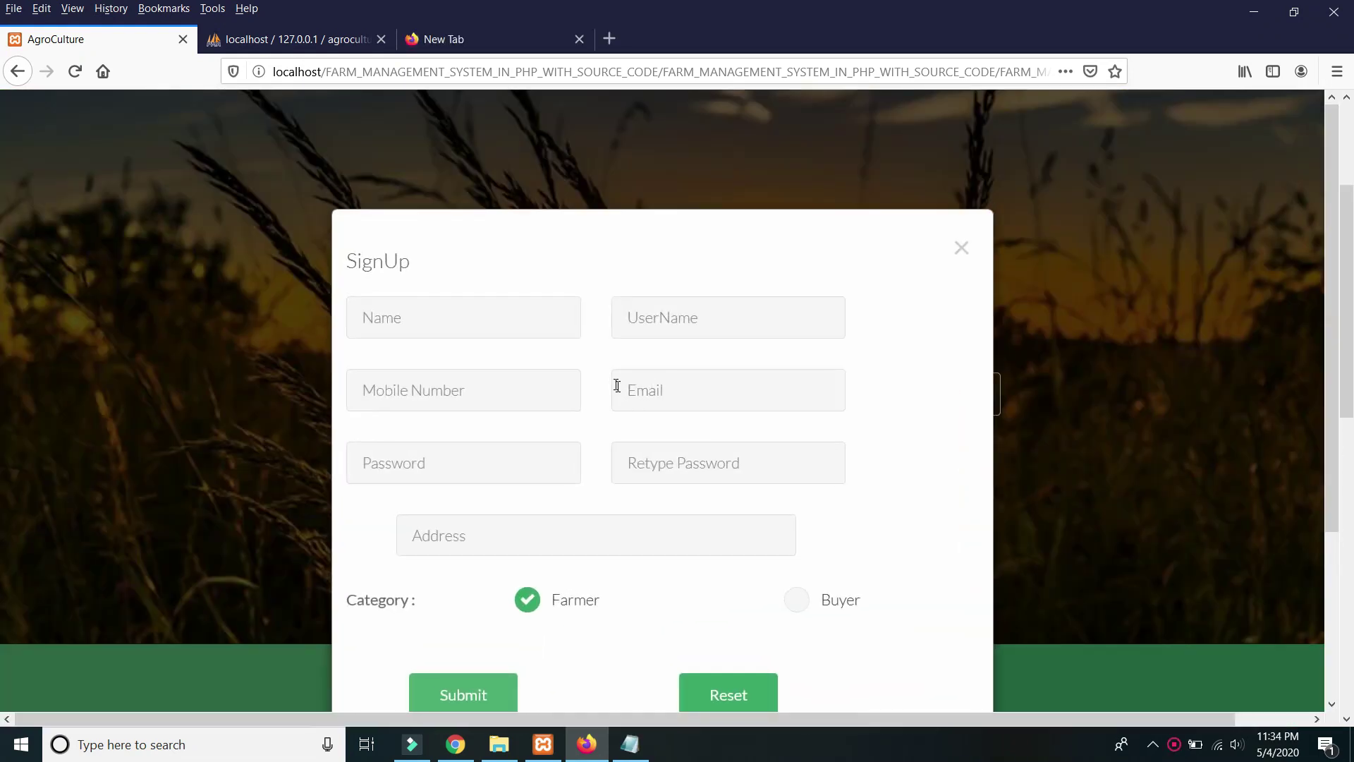
Reopen the sign-up form, enter the farmer's name, username and a 10-digit mobile number.
click(468, 324)
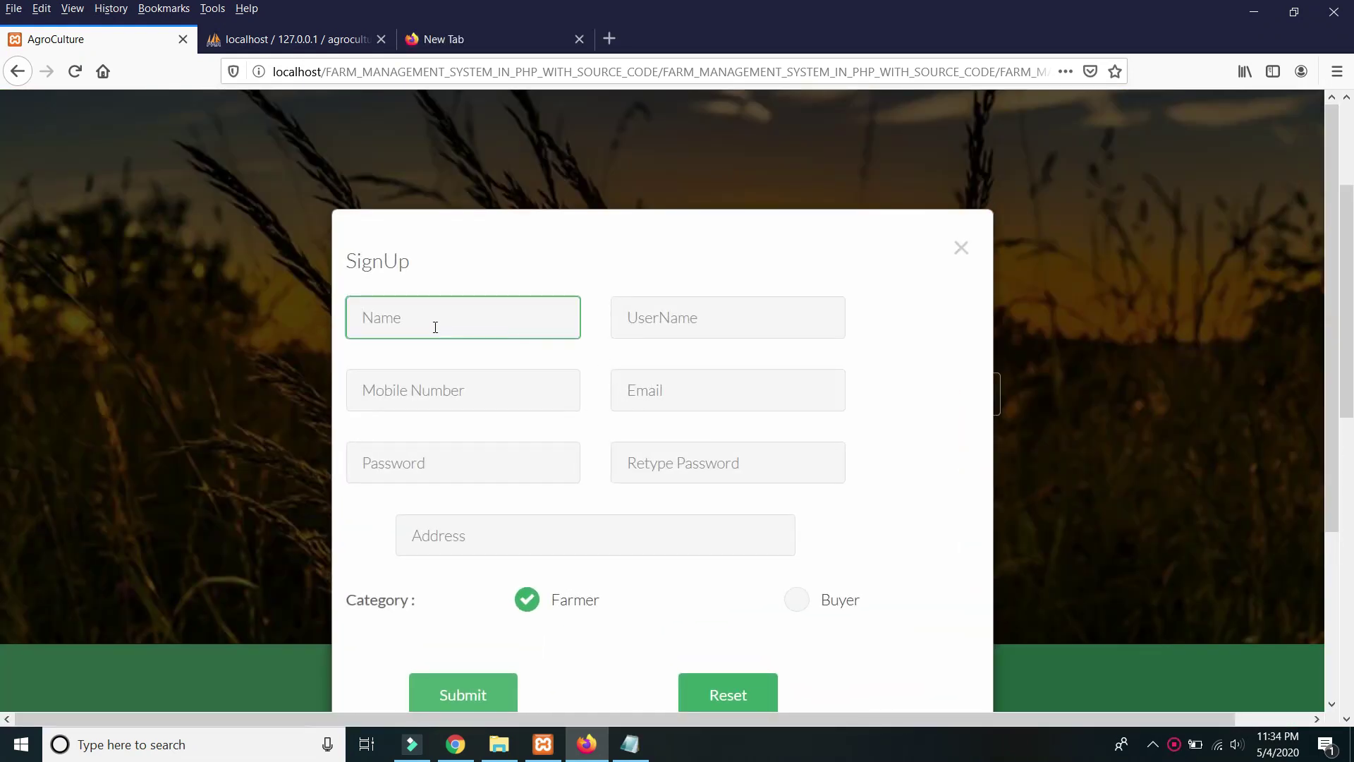
text(Lyndon)
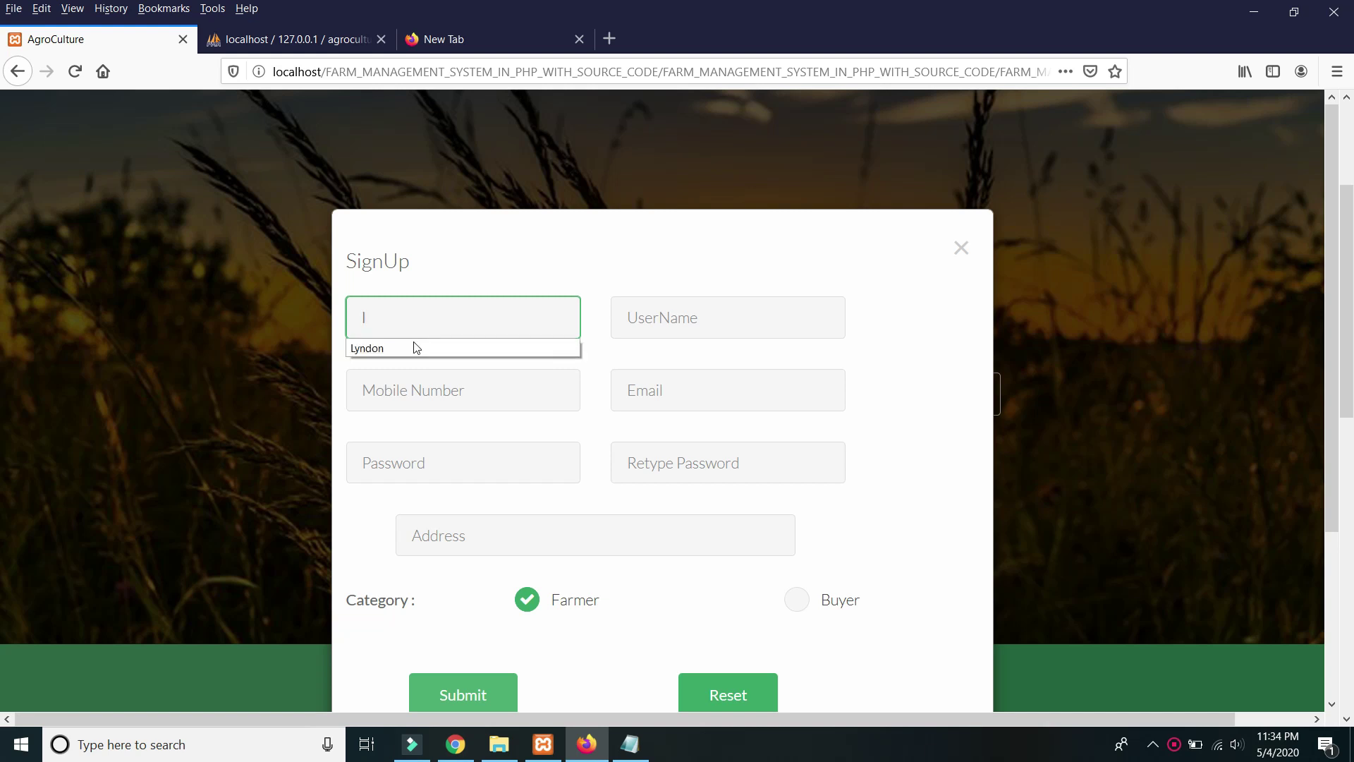
click(677, 322)
text(se)
click(644, 346)
click(430, 387)
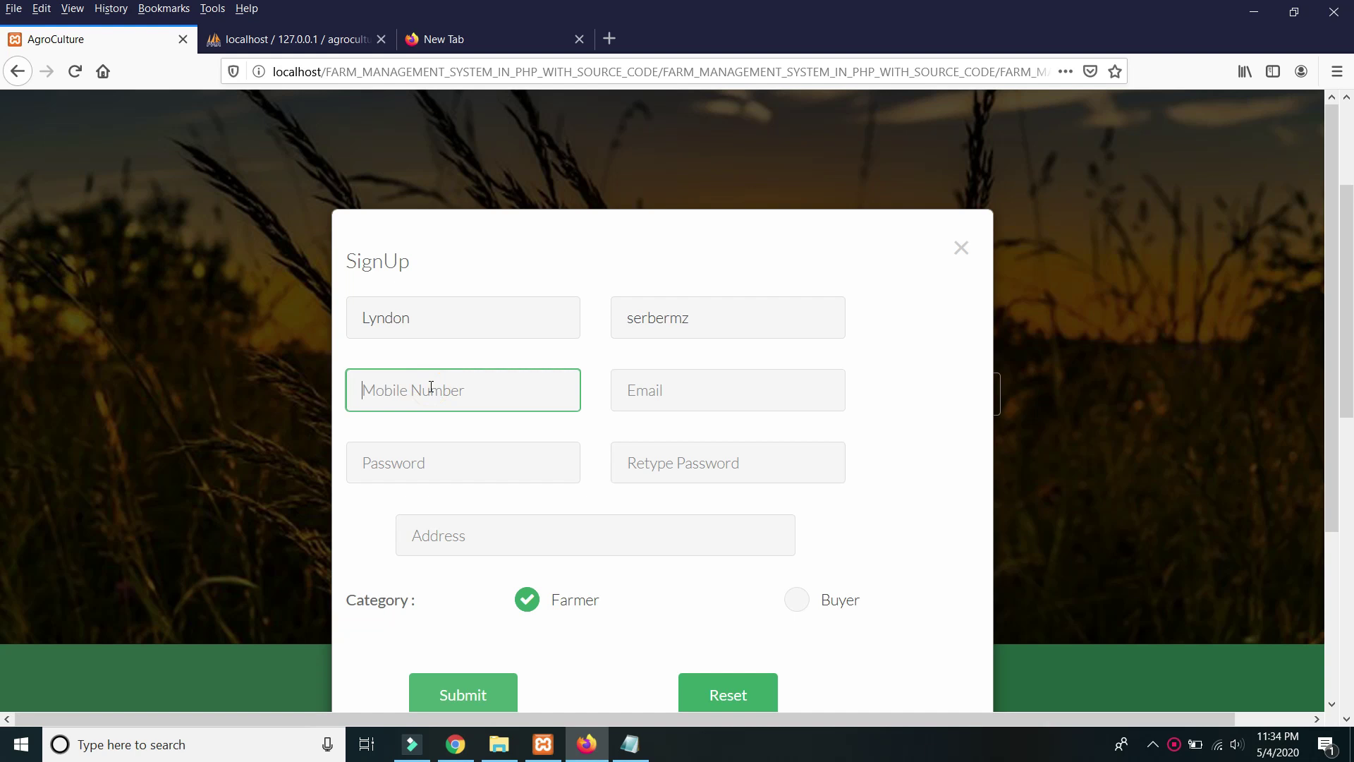
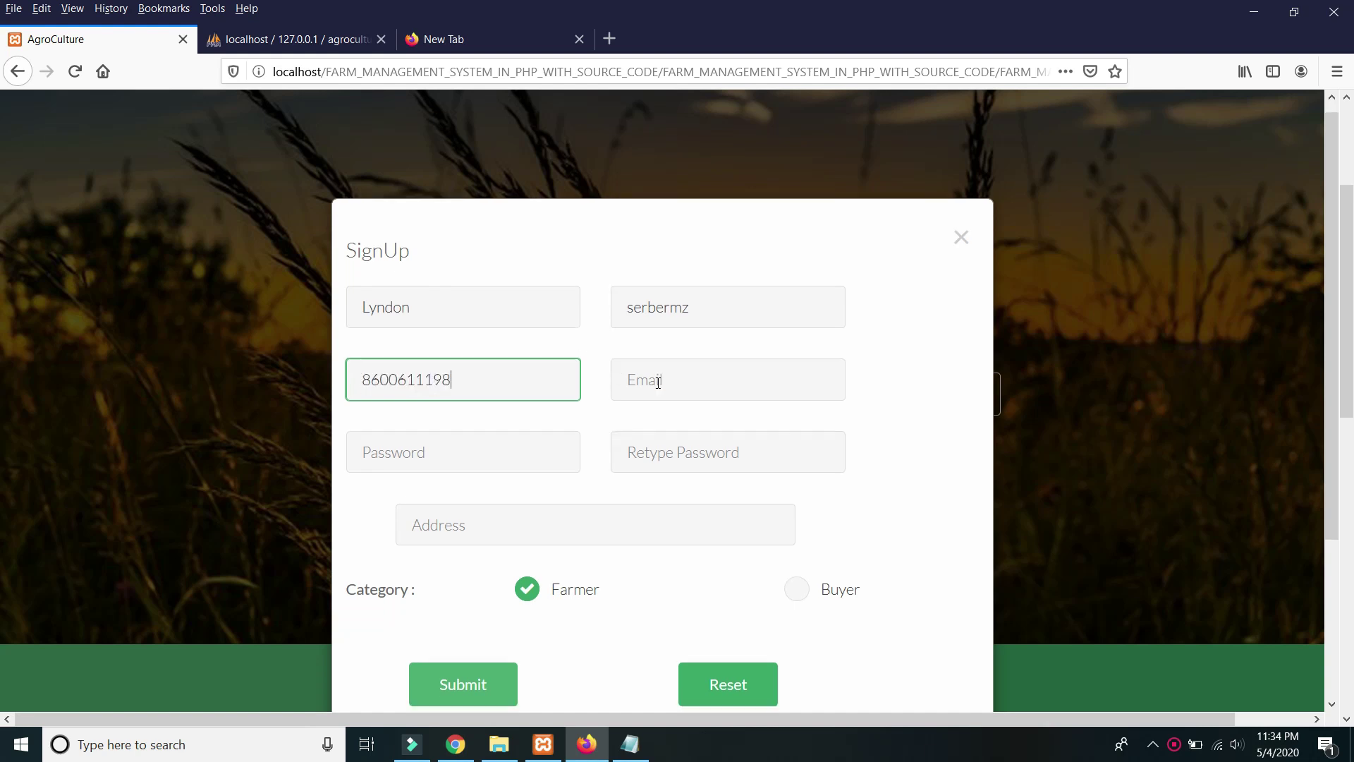
Fill the e-mail, password and confirmation from saved logins and accept the suggested address.
scroll(478, 281, down, 3)
click(682, 283)
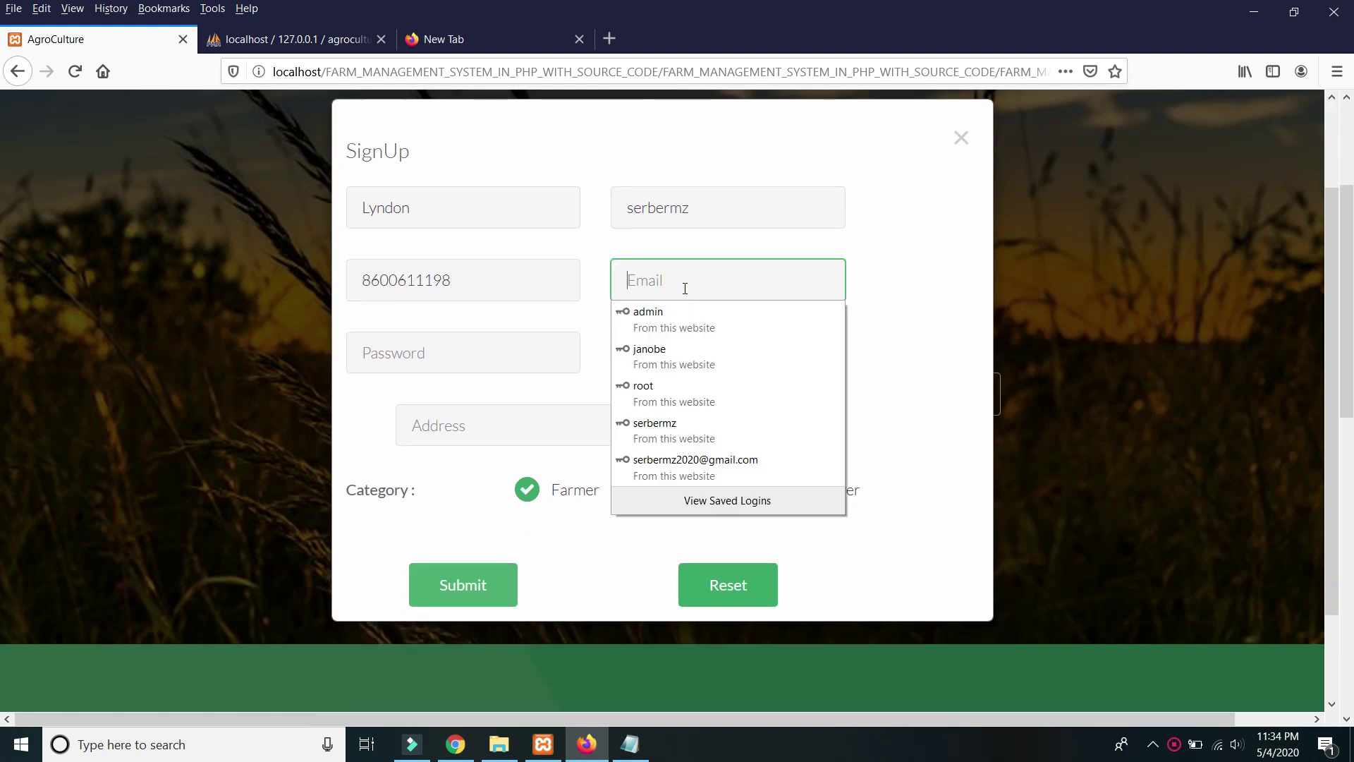
click(681, 466)
click(709, 345)
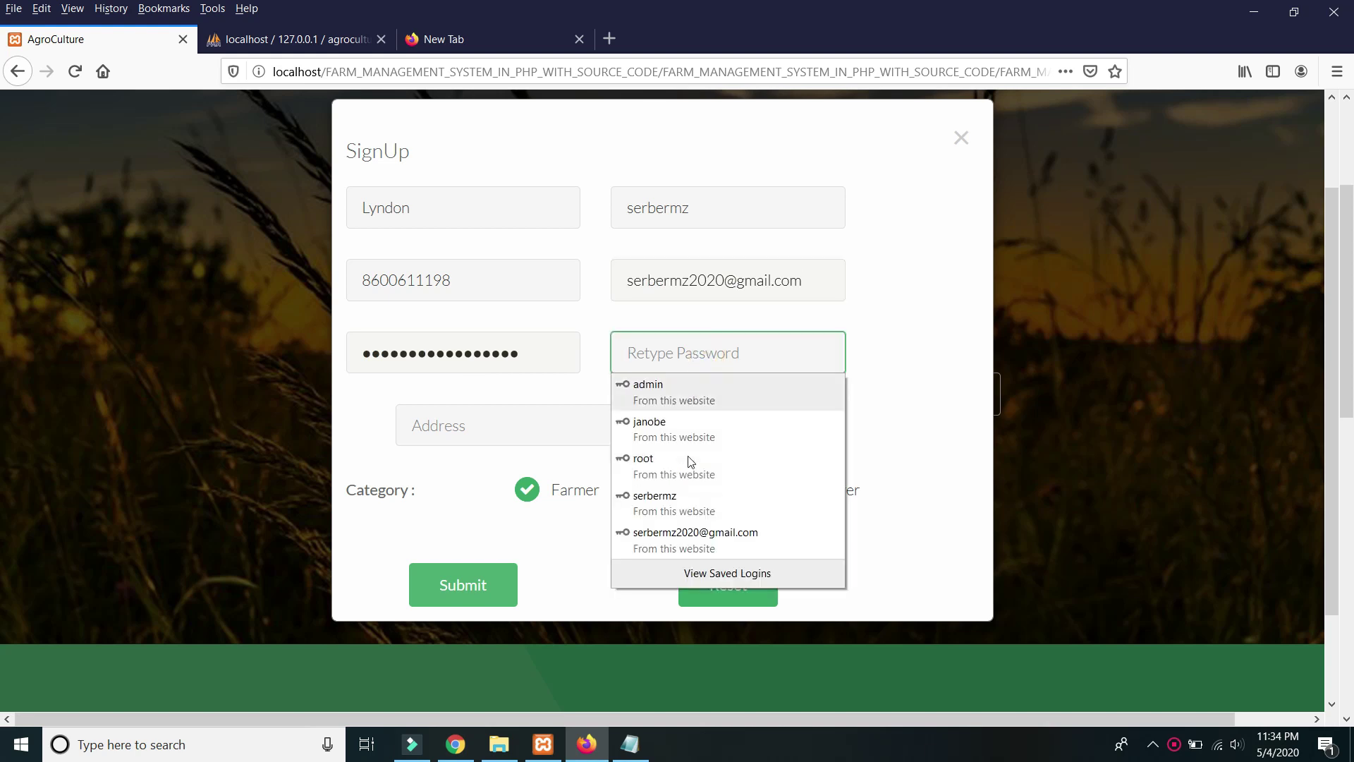
click(674, 537)
click(460, 423)
text(m)
click(469, 457)
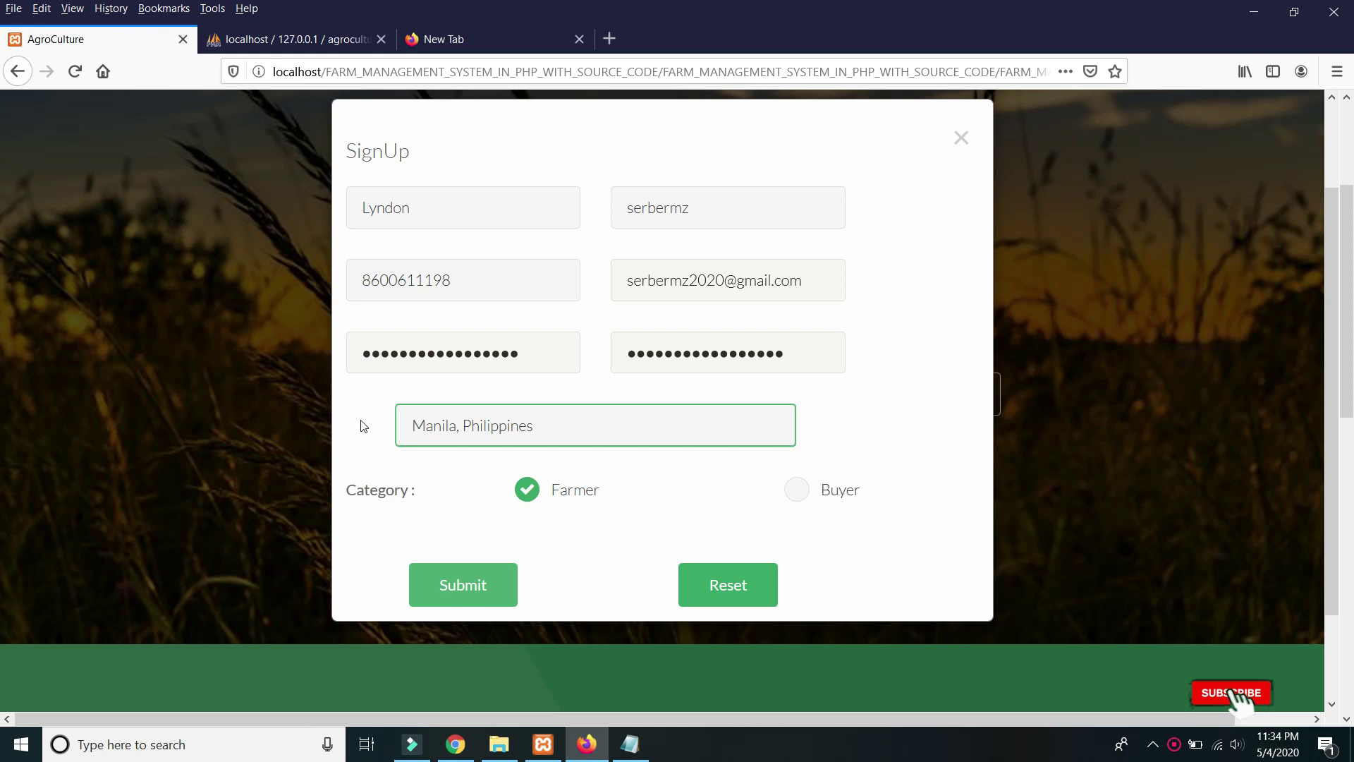
scroll(552, 407, down, 3)
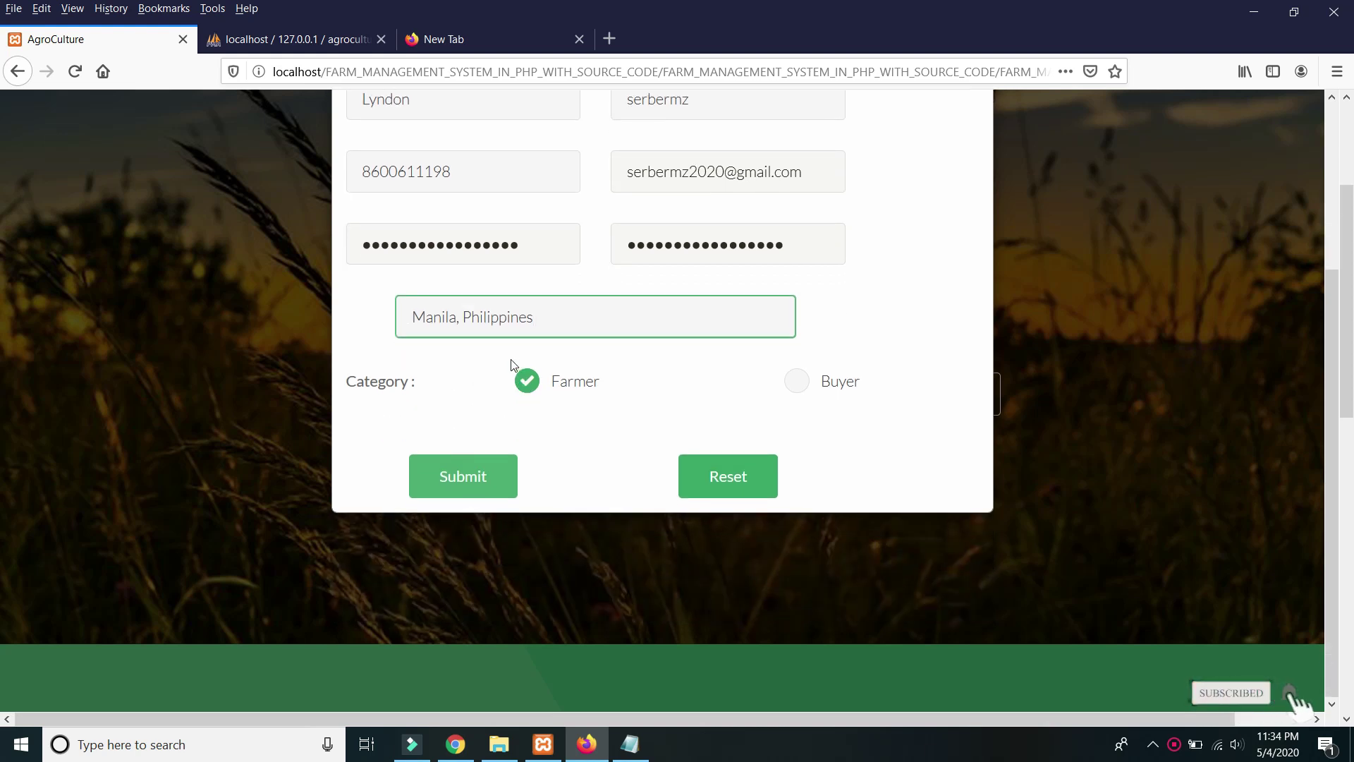
Submit the farmer registration and read the welcome confirmation message.
click(467, 475)
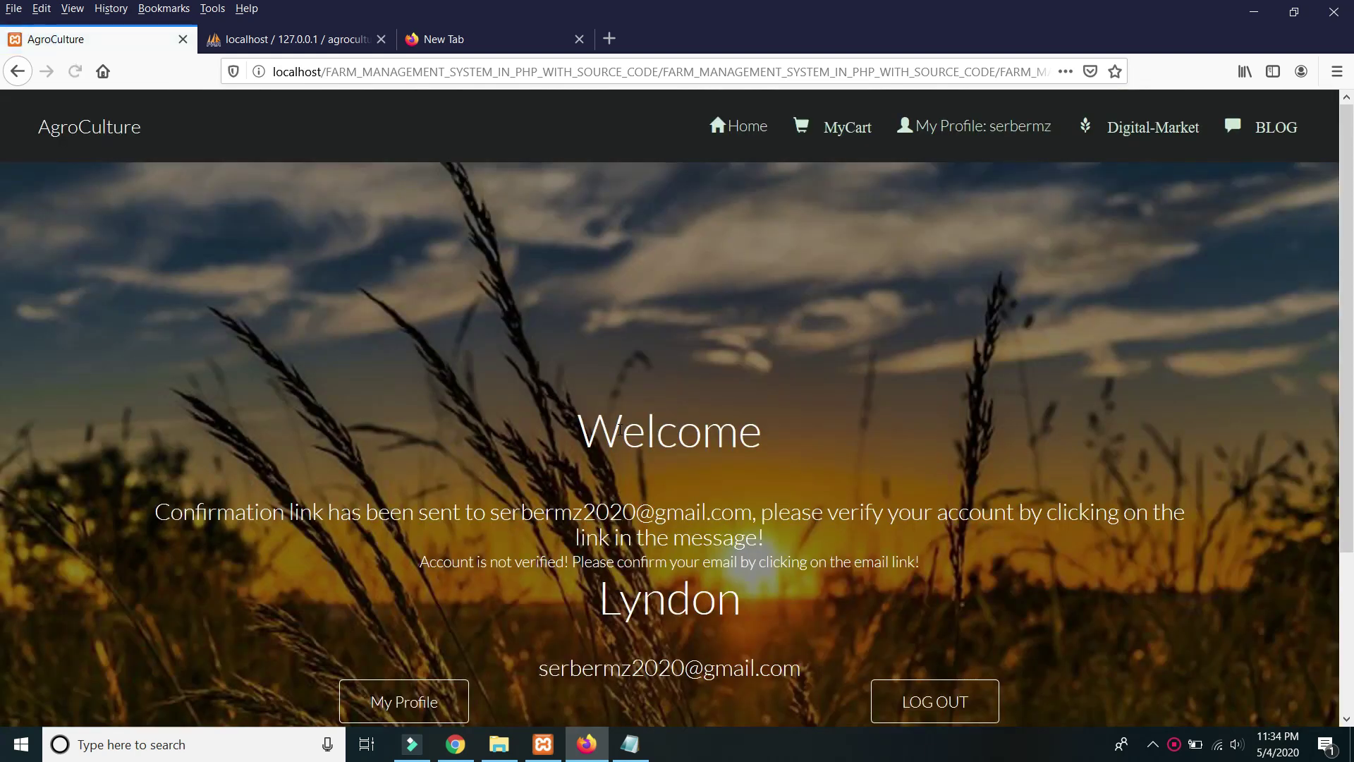
scroll(671, 409, down, 3)
drag(209, 328, 1028, 336)
drag(575, 352, 621, 352)
click(564, 364)
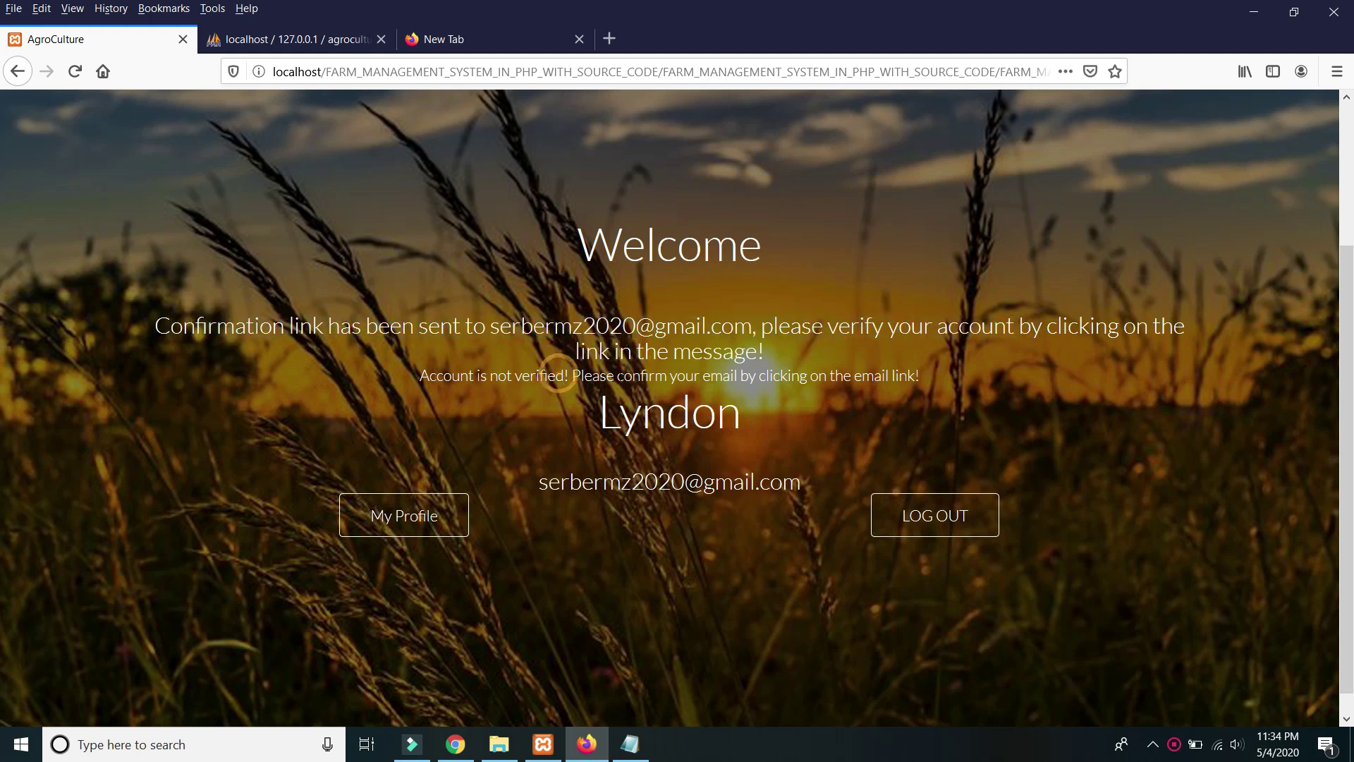
Check the confirmation e-mail address, then visit MyCart and return to the home page.
click(828, 408)
scroll(768, 400, down, 1)
scroll(764, 404, up, 2)
scroll(769, 371, down, 1)
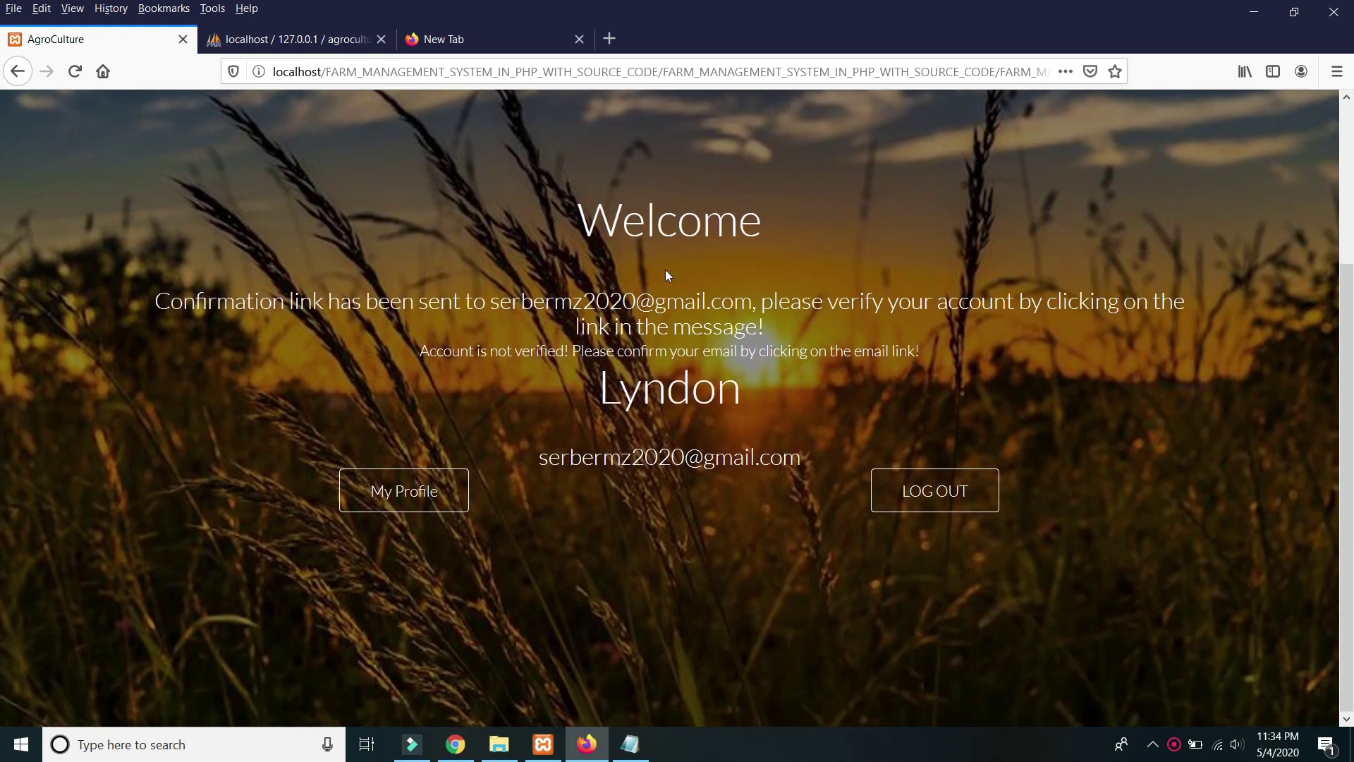
drag(500, 301, 780, 303)
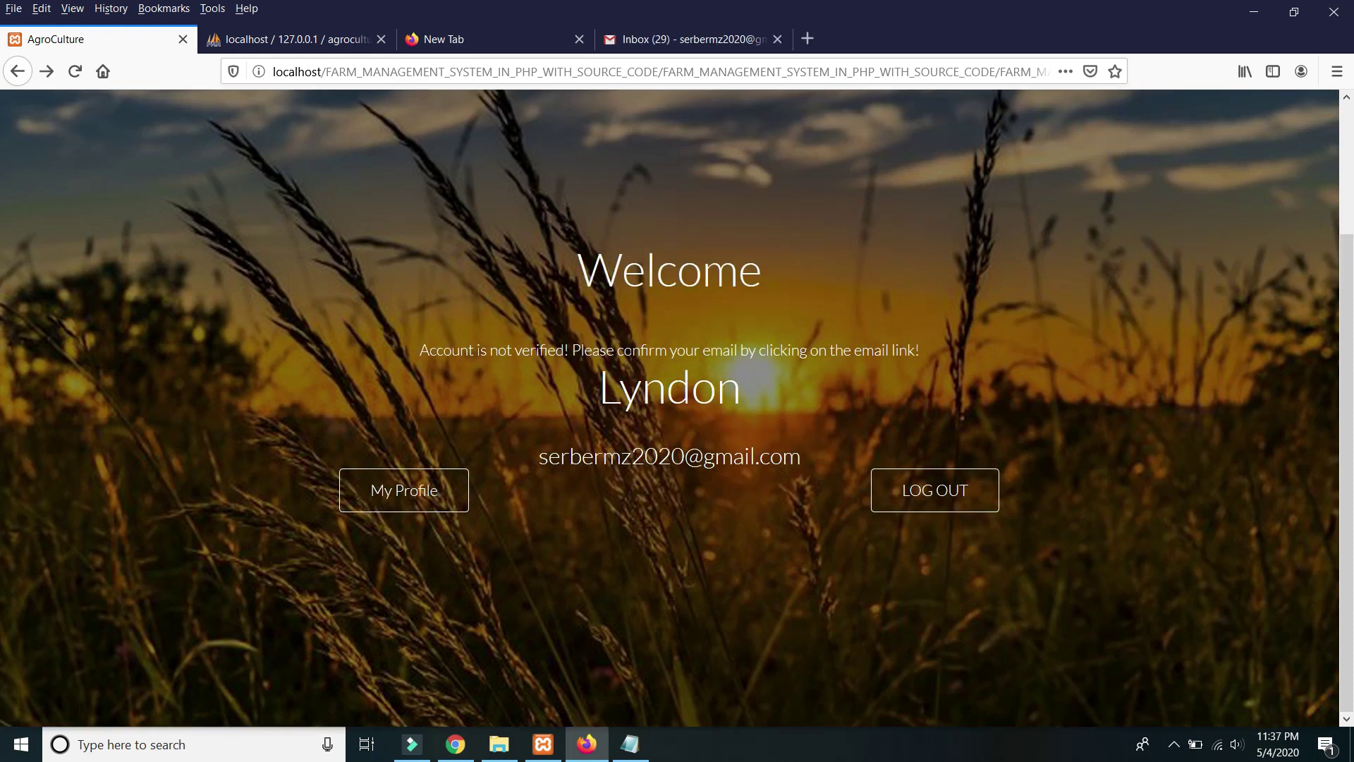
scroll(641, 349, up, 3)
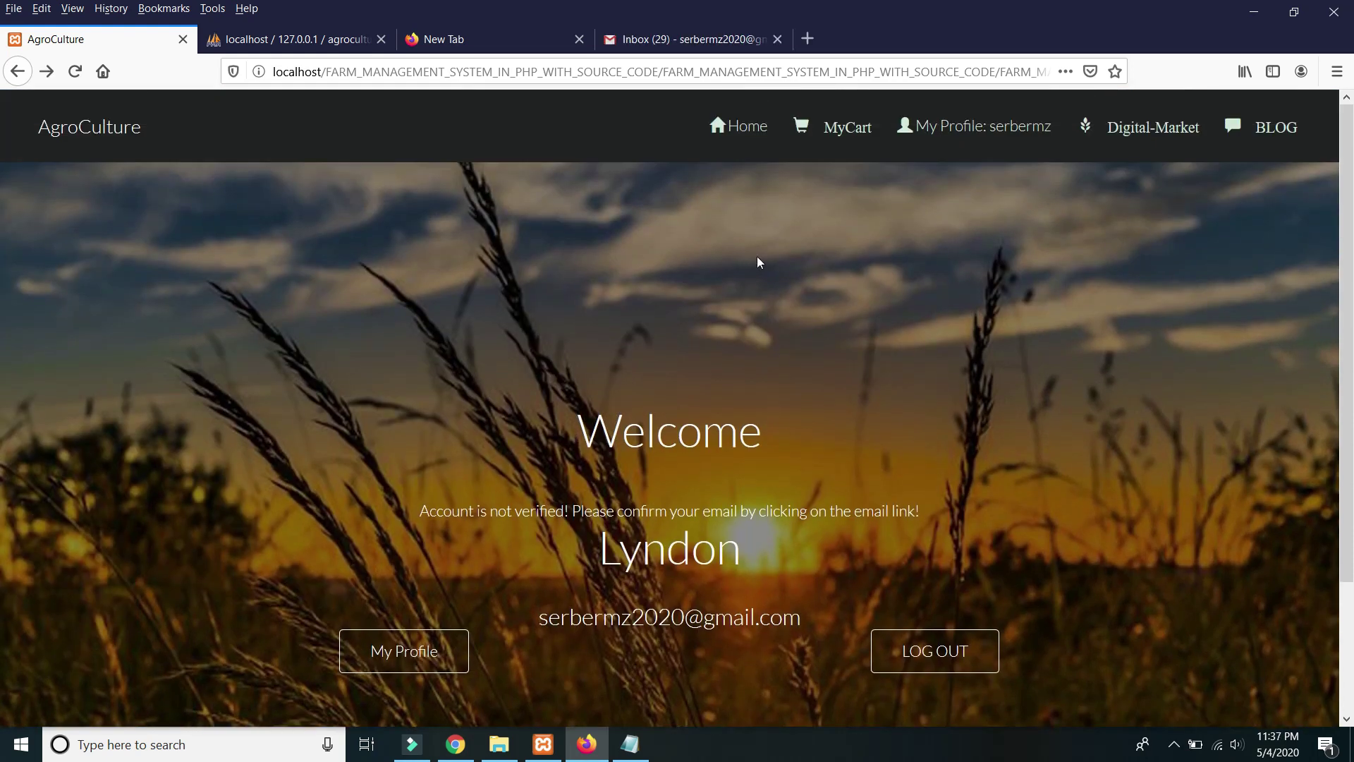
click(845, 131)
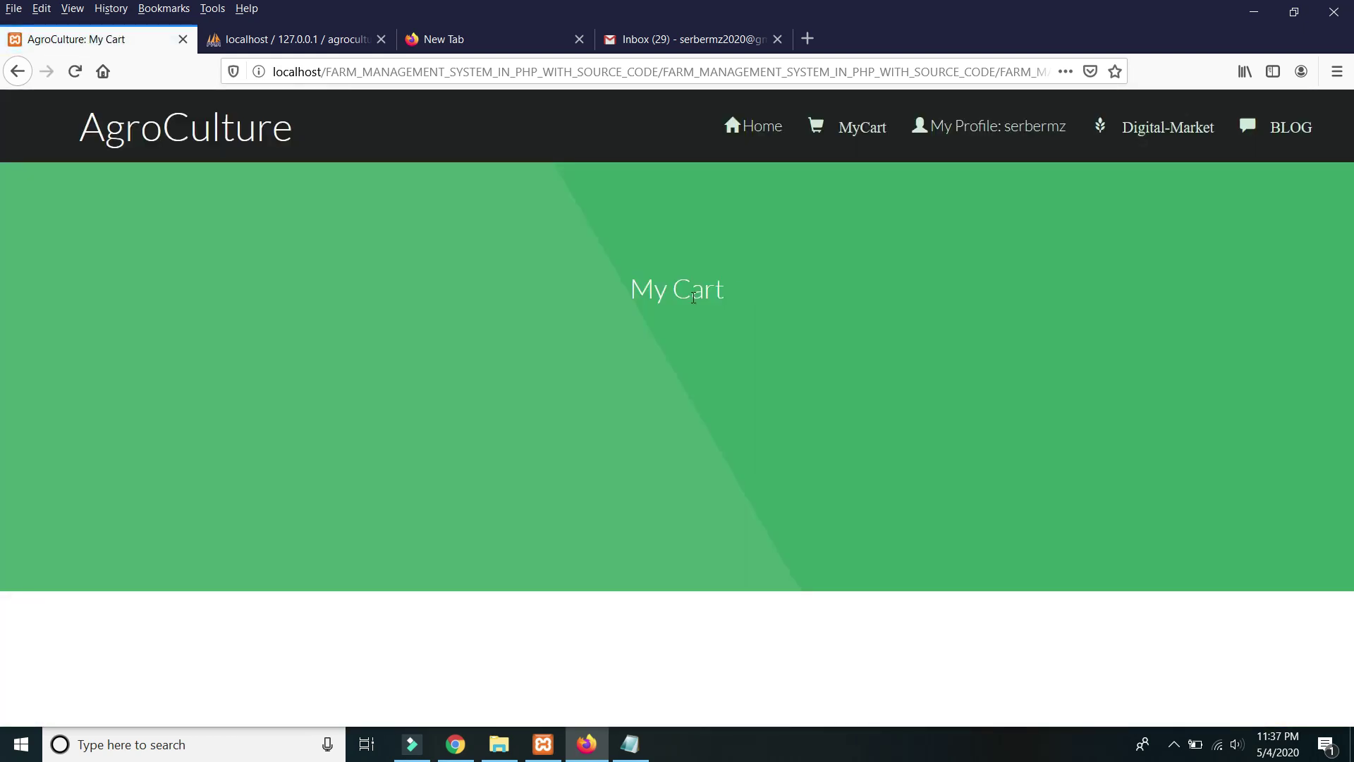
click(767, 129)
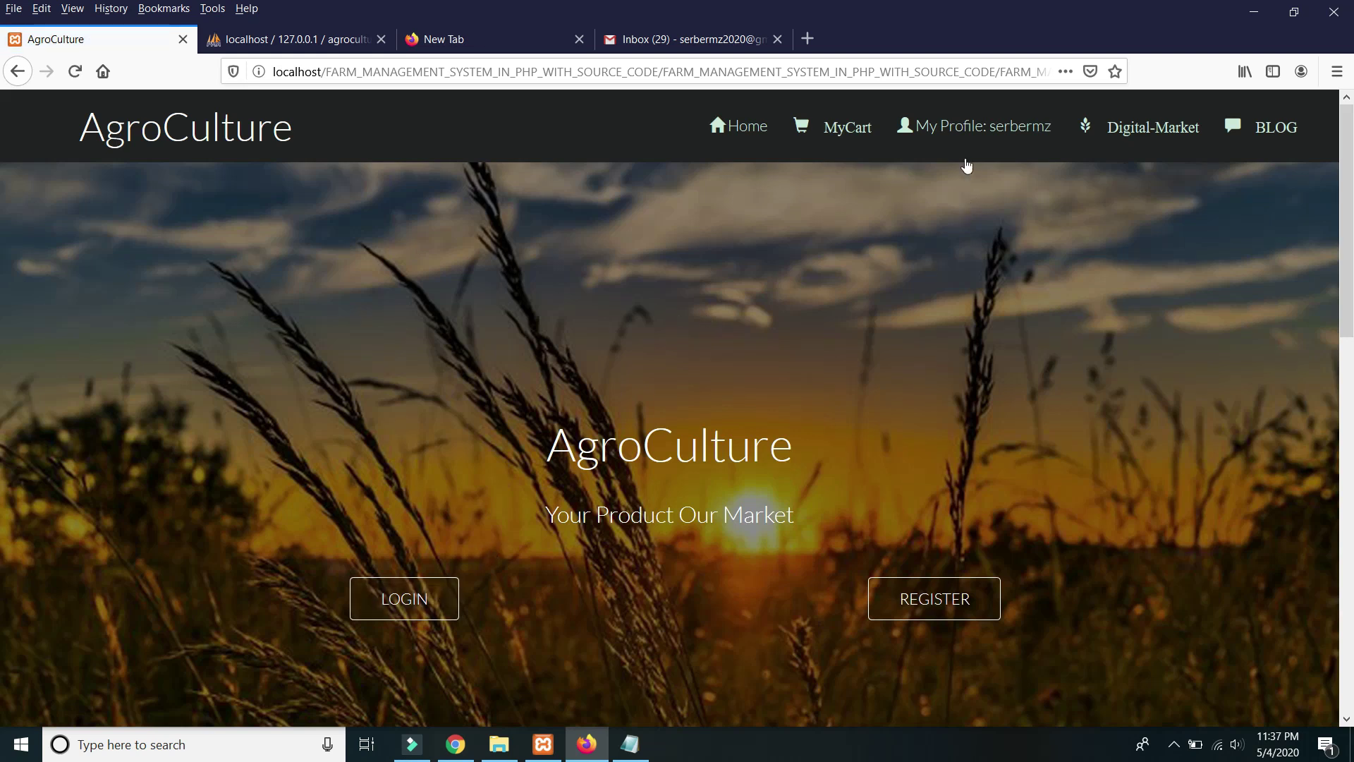
From My Profile, open the empty Upload Product form.
click(984, 128)
scroll(847, 308, down, 3)
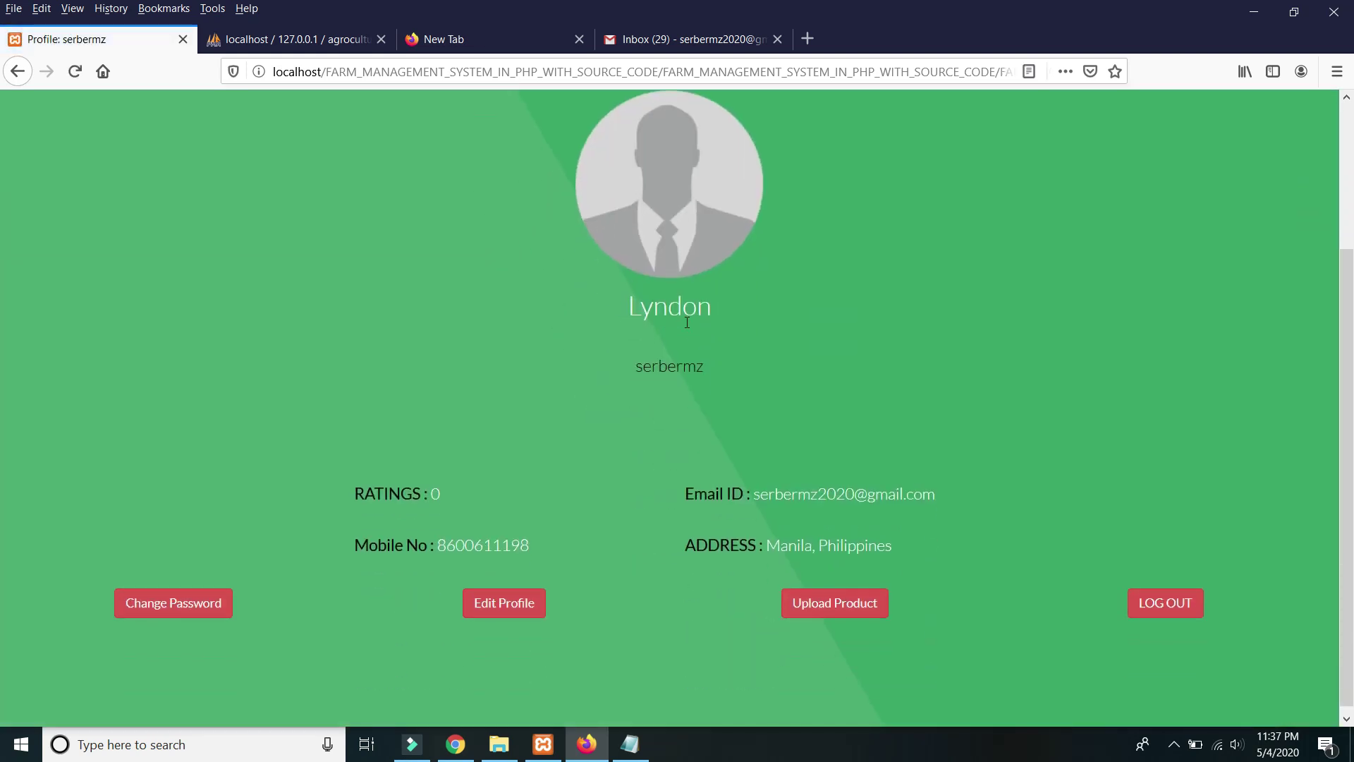
scroll(645, 550, up, 1)
scroll(610, 555, down, 1)
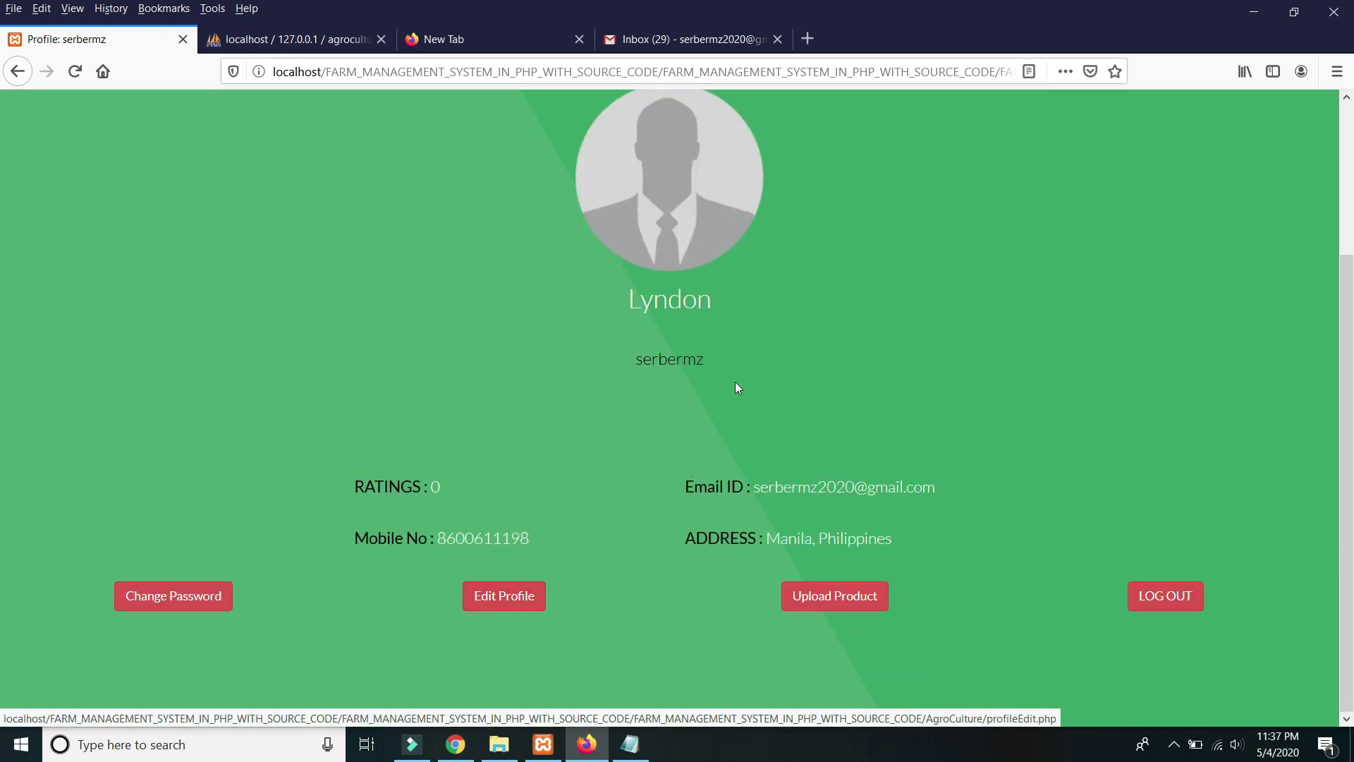
click(822, 591)
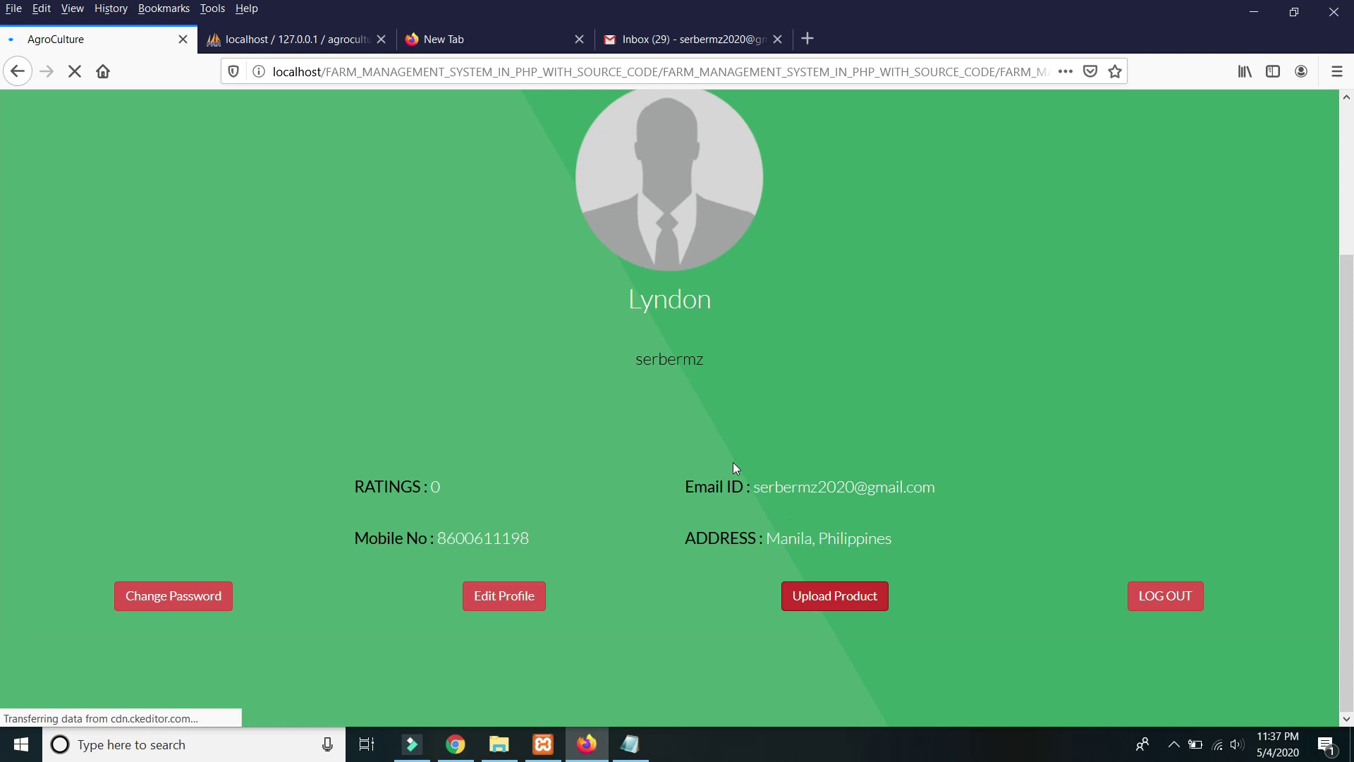
scroll(544, 435, down, 5)
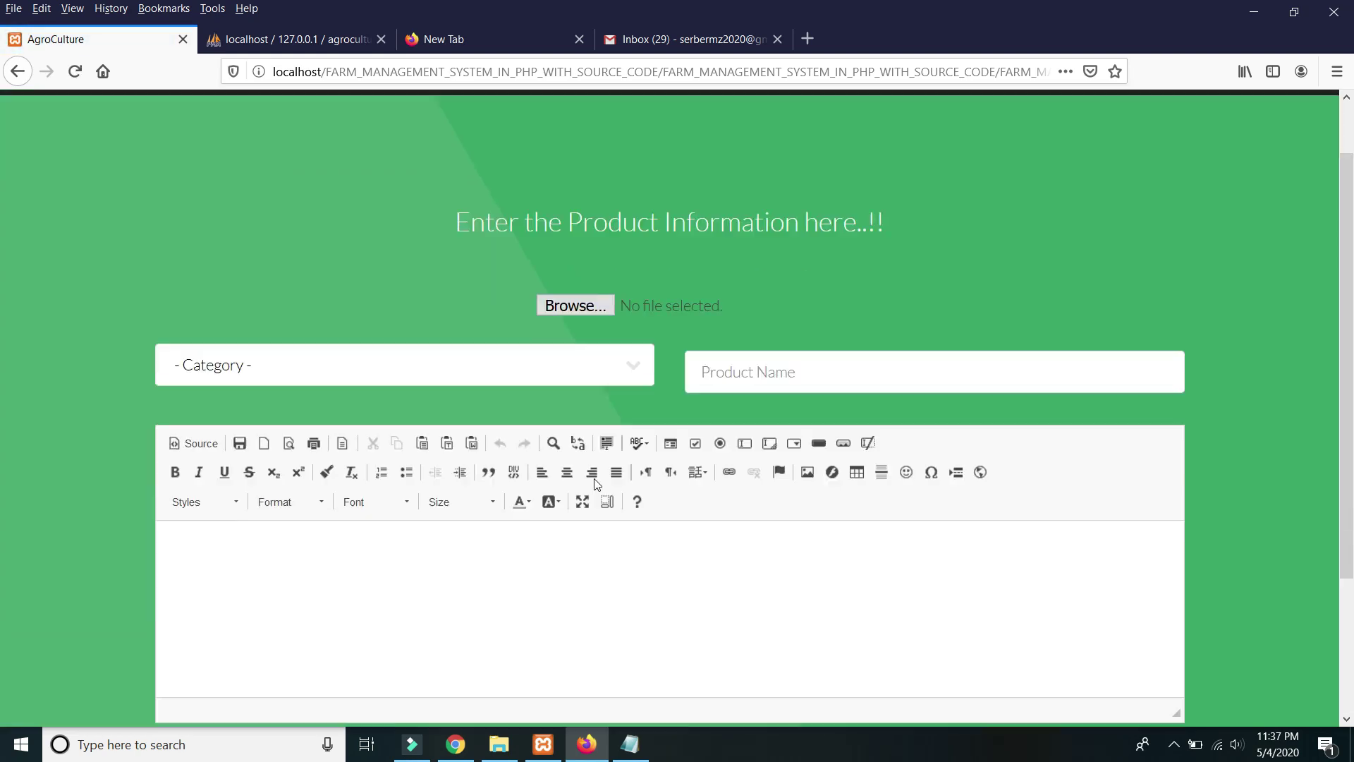
scroll(624, 381, up, 3)
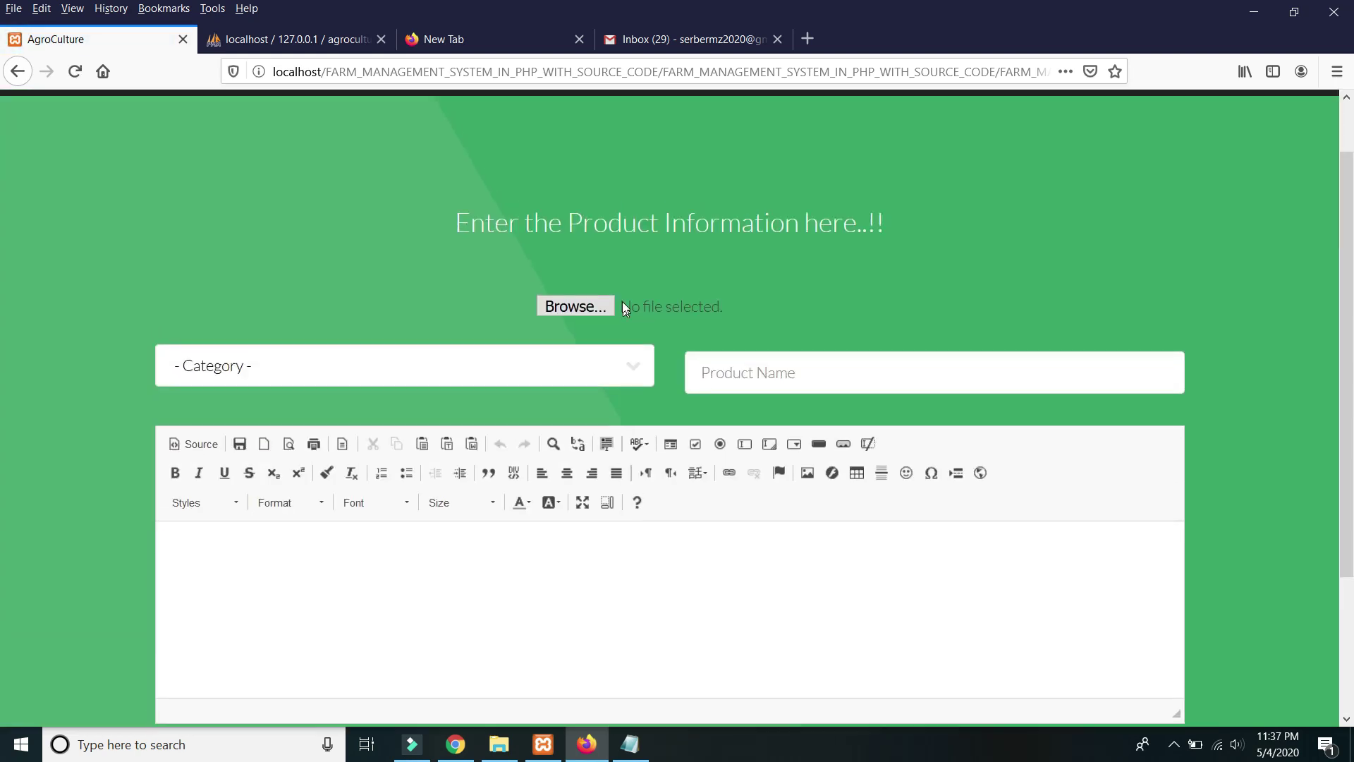
Browse to the ImagesAg folder and attach wheat3.JPG as the product image.
click(614, 311)
scroll(774, 345, down, 4)
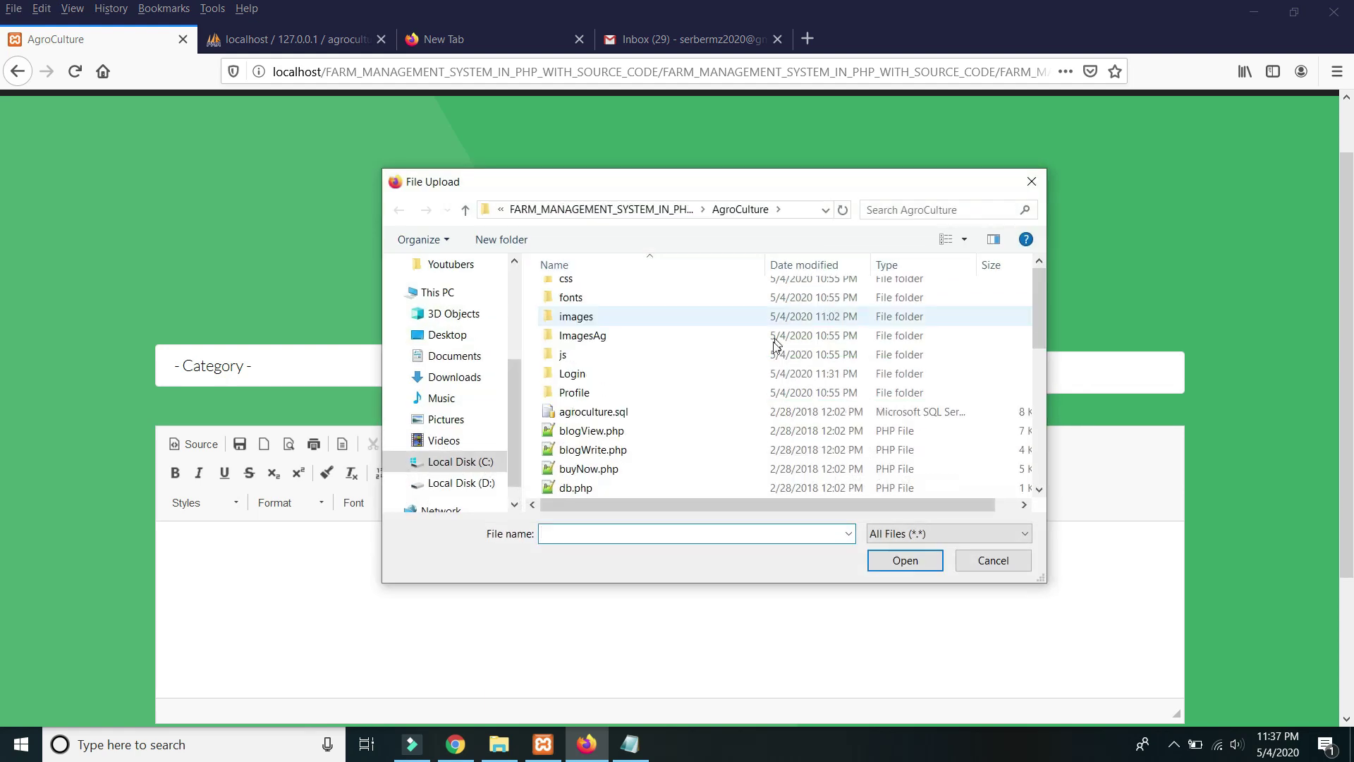
scroll(744, 354, up, 2)
scroll(635, 342, up, 2)
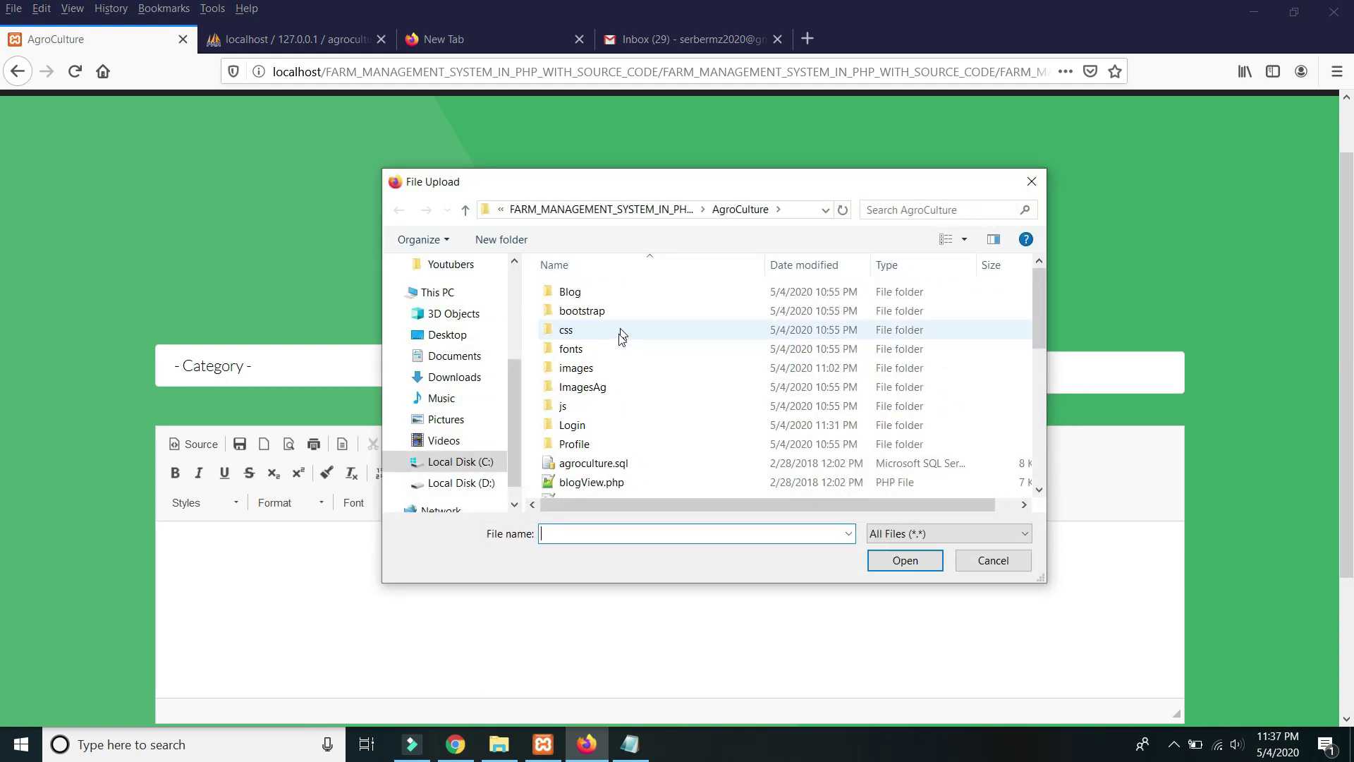
click(594, 369)
double_click(594, 368)
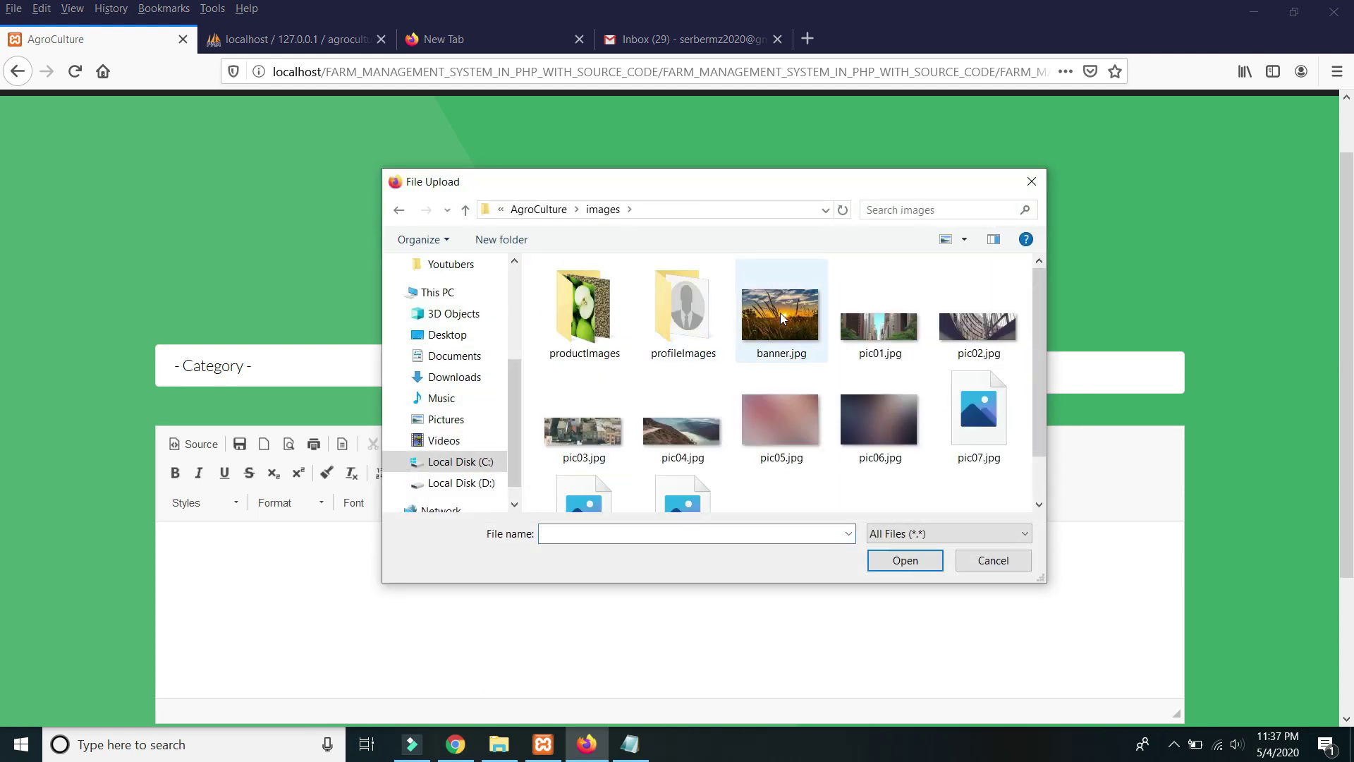
scroll(709, 385, down, 1)
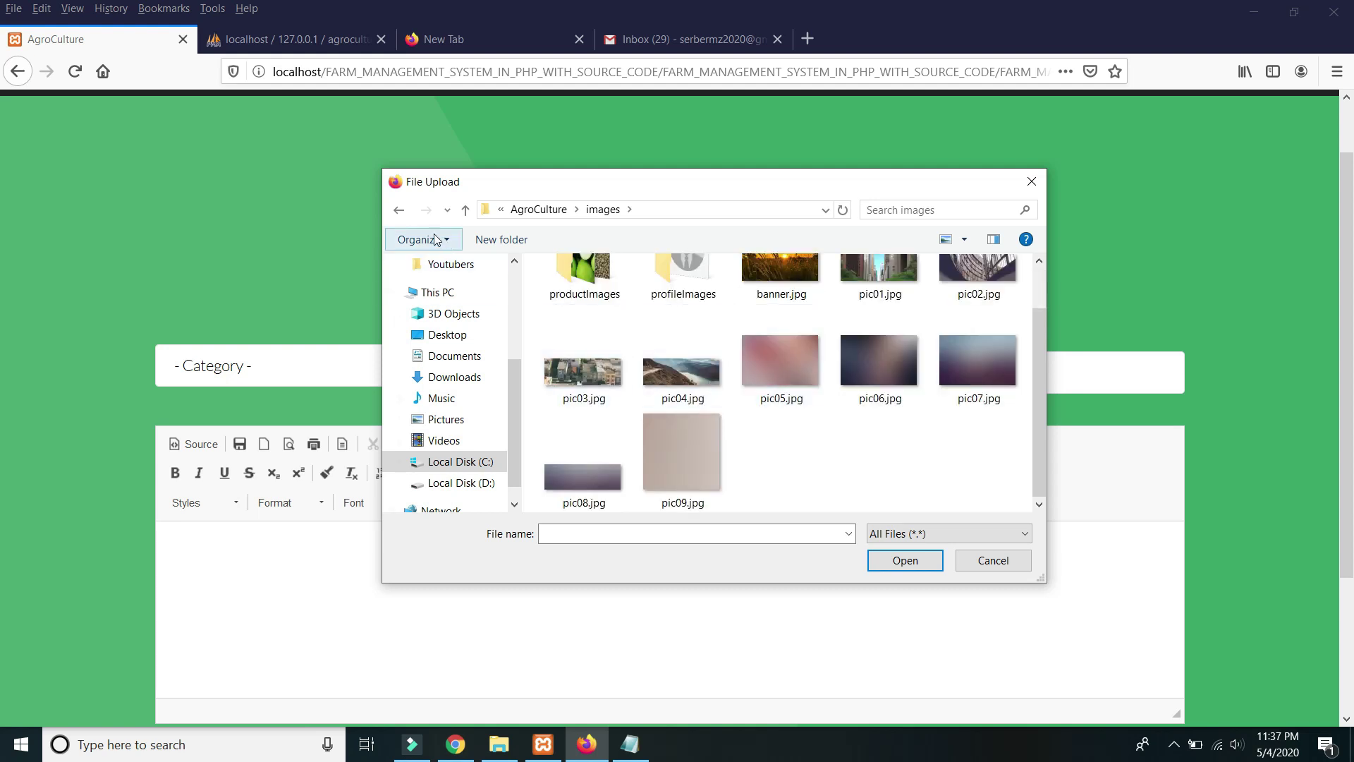
click(399, 209)
double_click(595, 387)
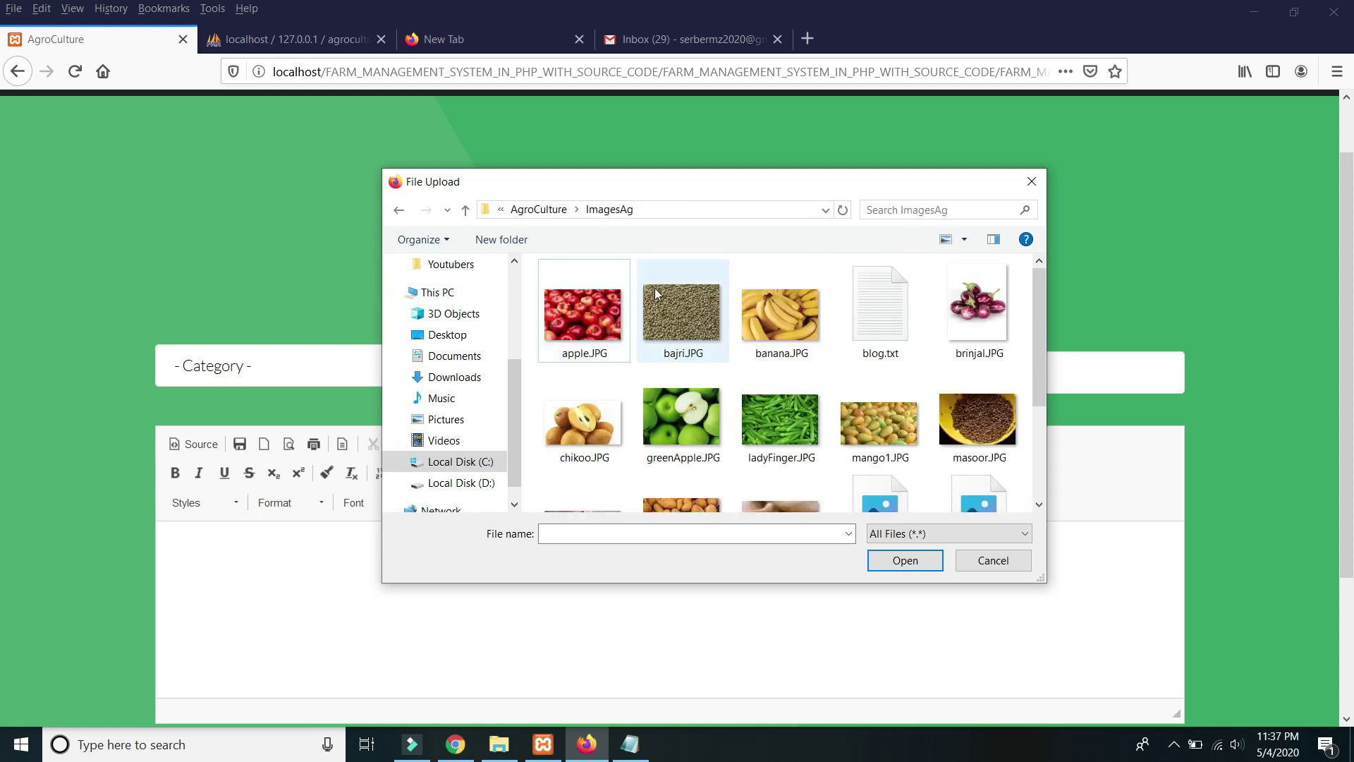
scroll(776, 314, down, 1)
scroll(824, 352, down, 1)
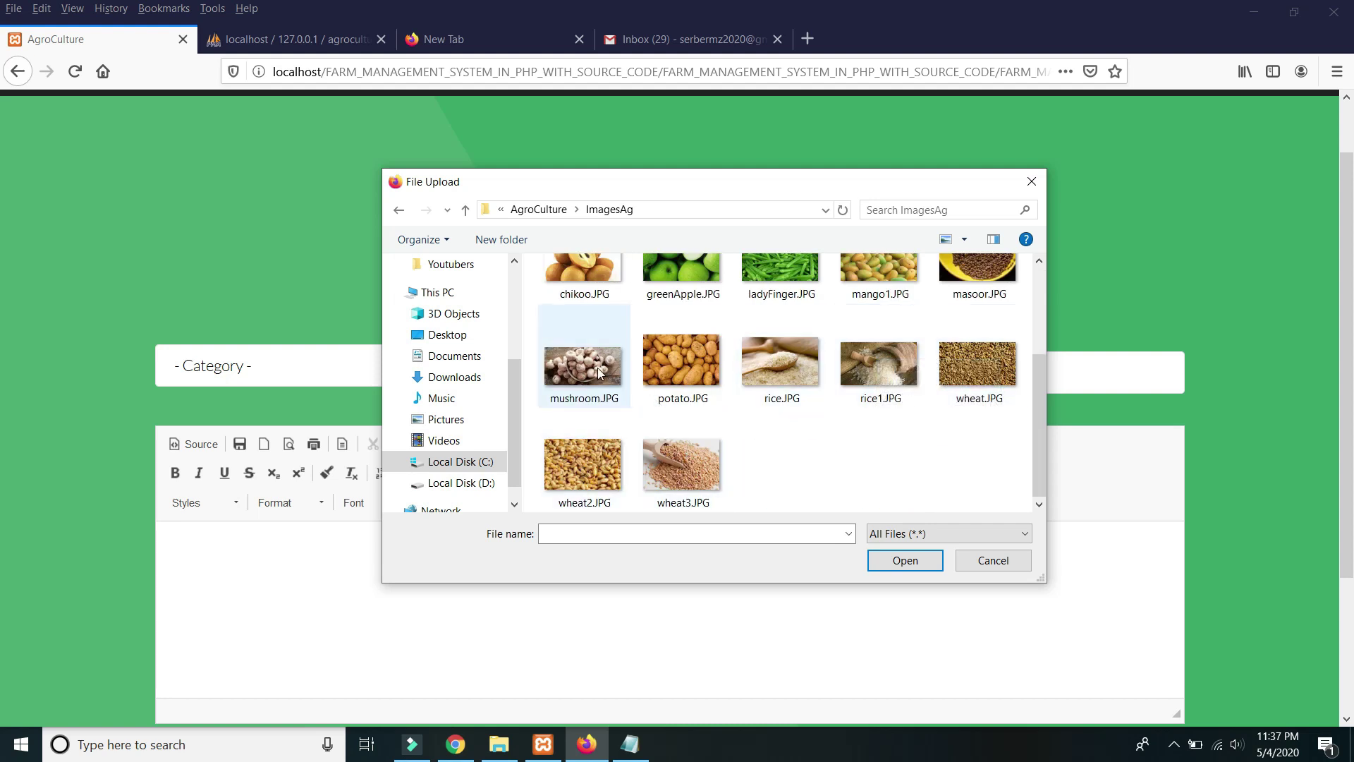
double_click(702, 482)
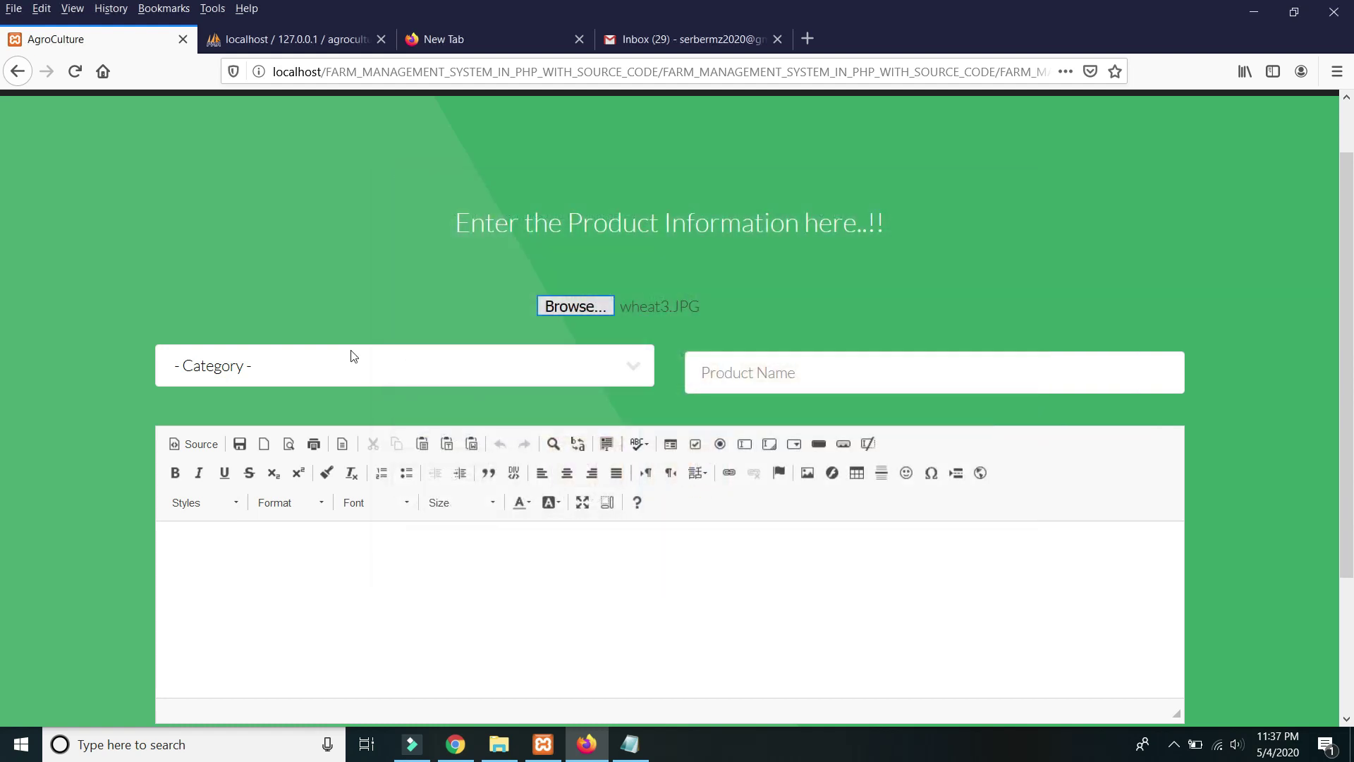
Set the category to Grains and the product name to 'Wheat Barney'.
click(329, 364)
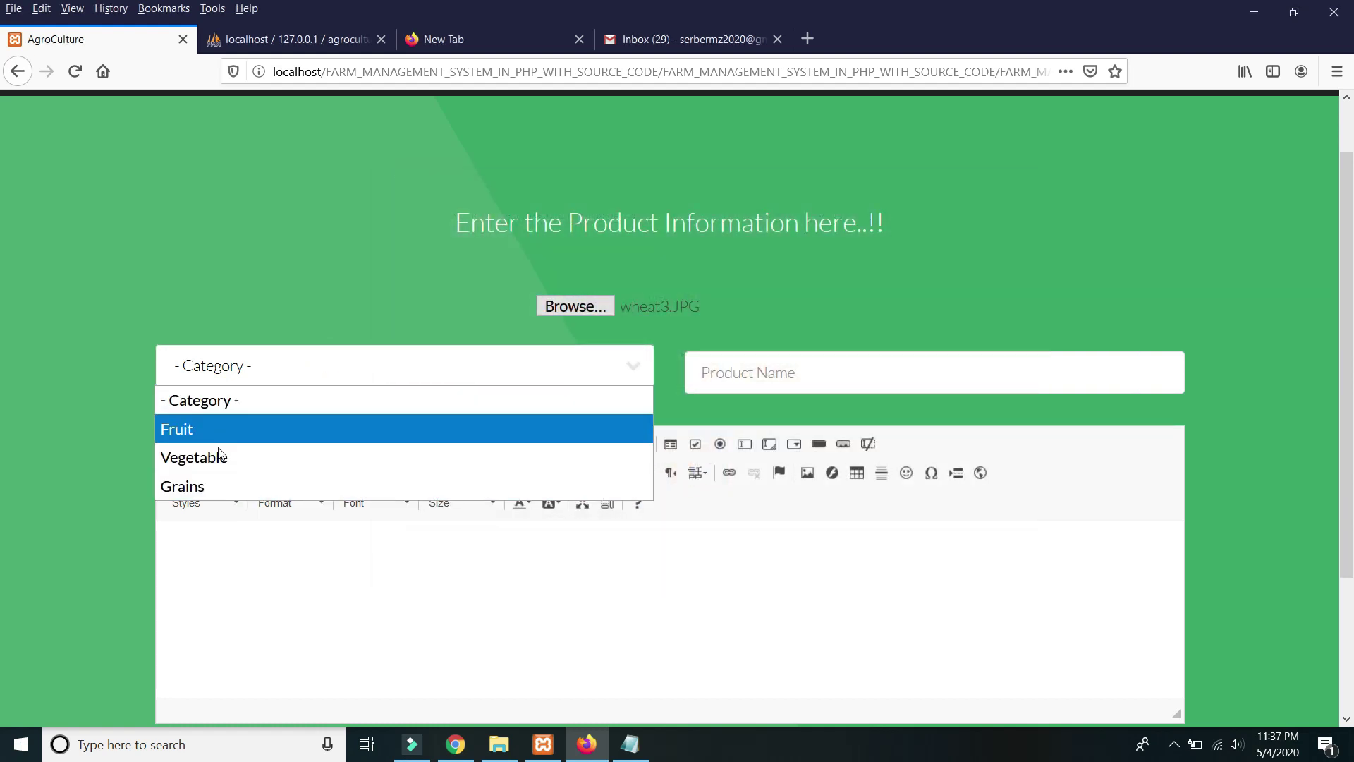
click(202, 484)
click(872, 369)
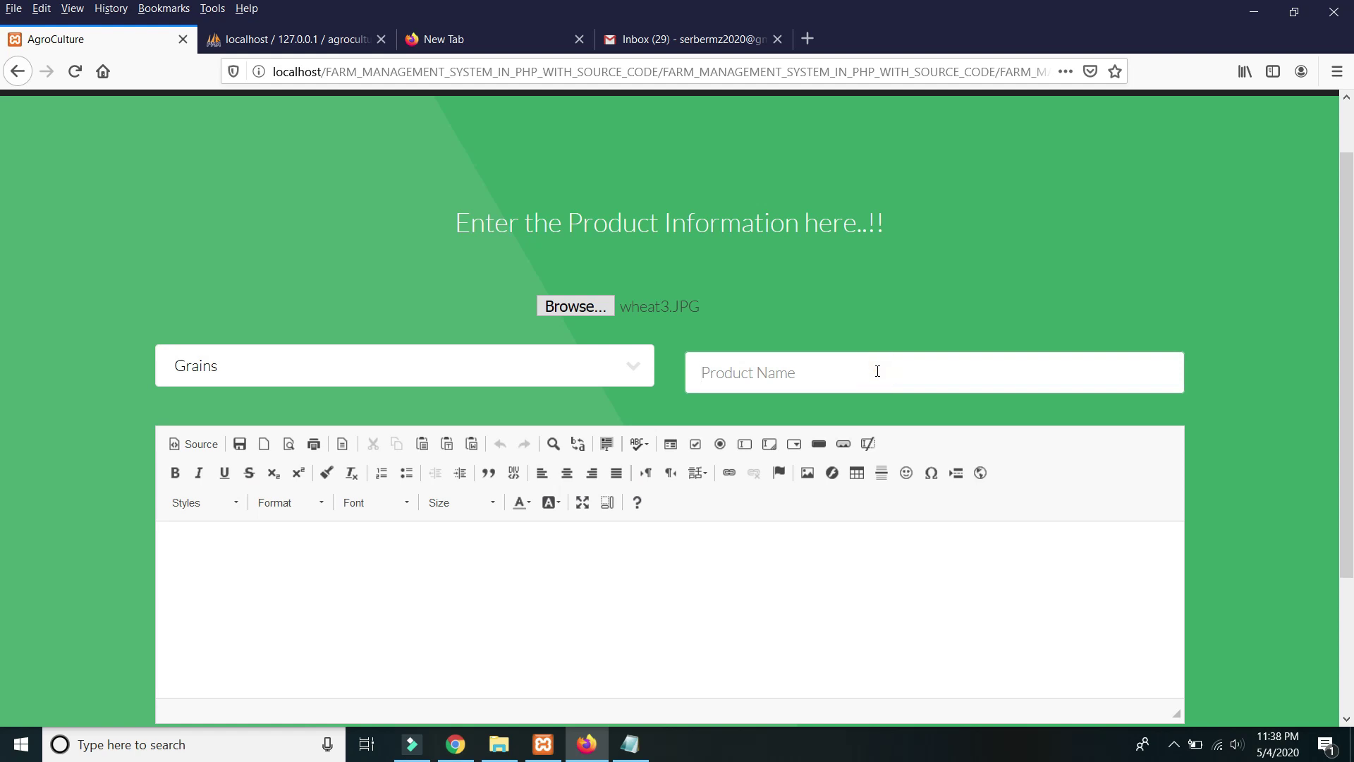
text(Wheat Barney)
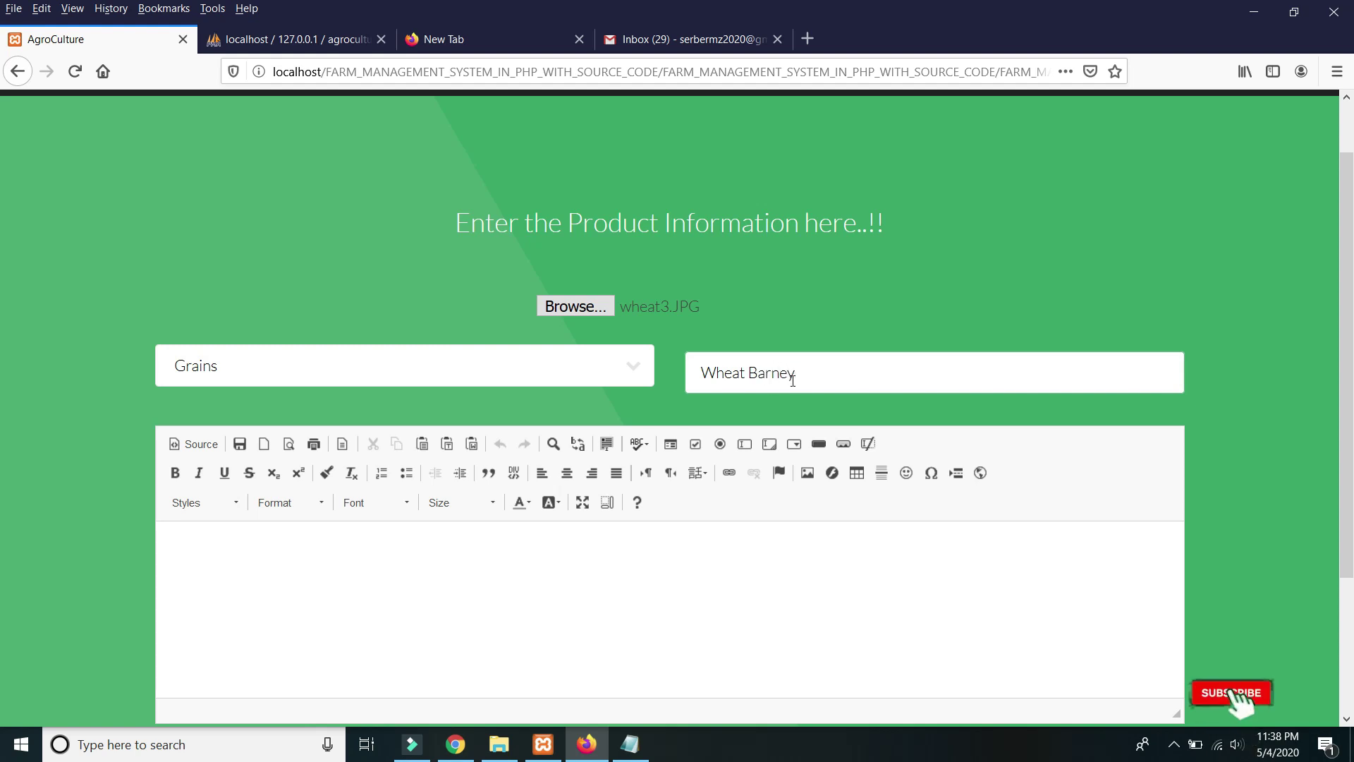
Start writing the product description in the editor.
scroll(494, 367, down, 3)
click(318, 373)
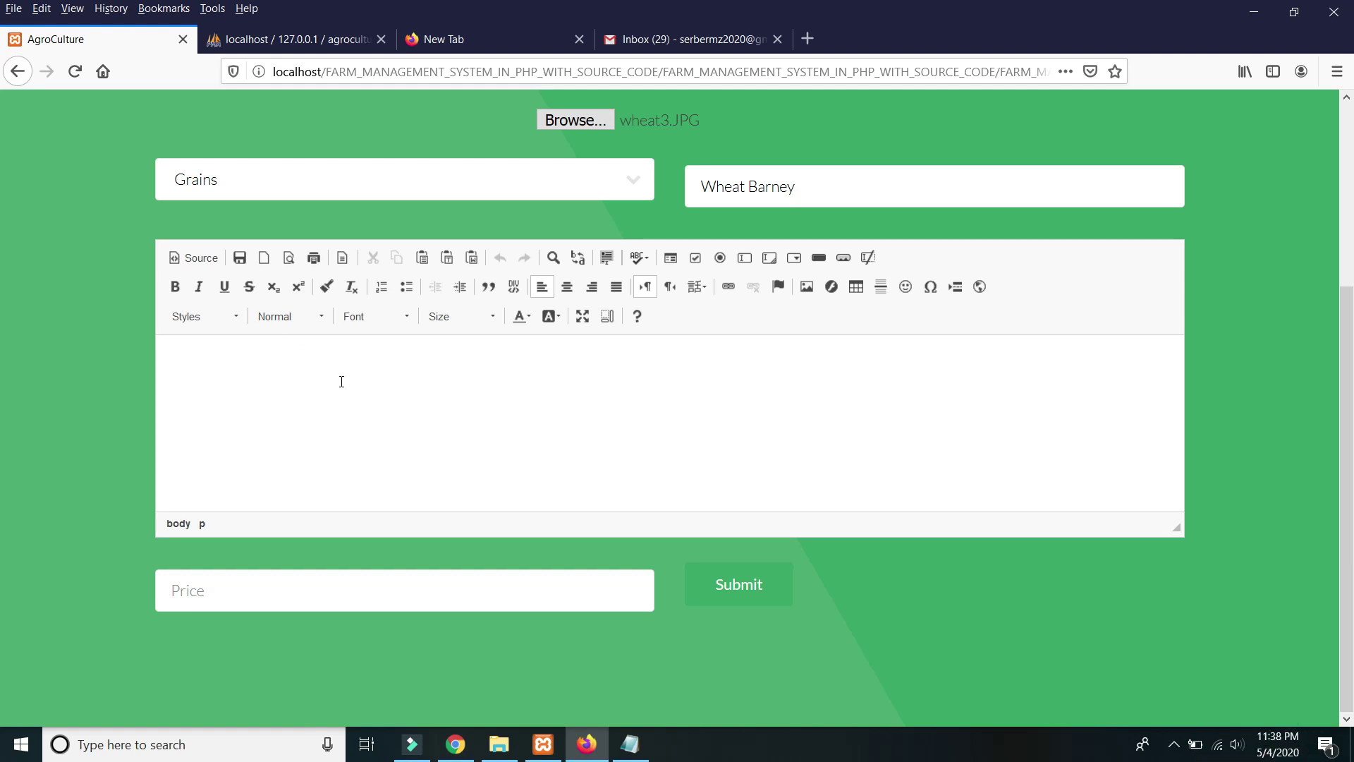
text(This)
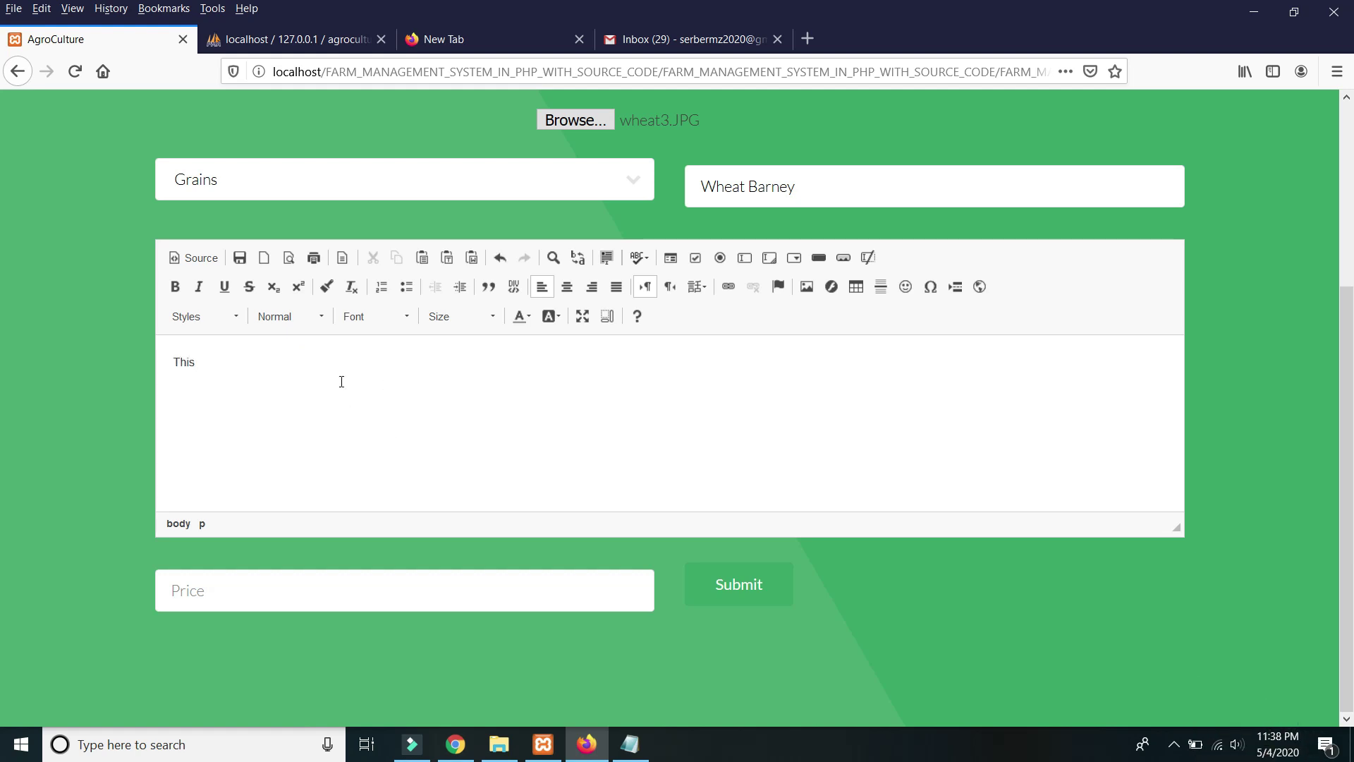